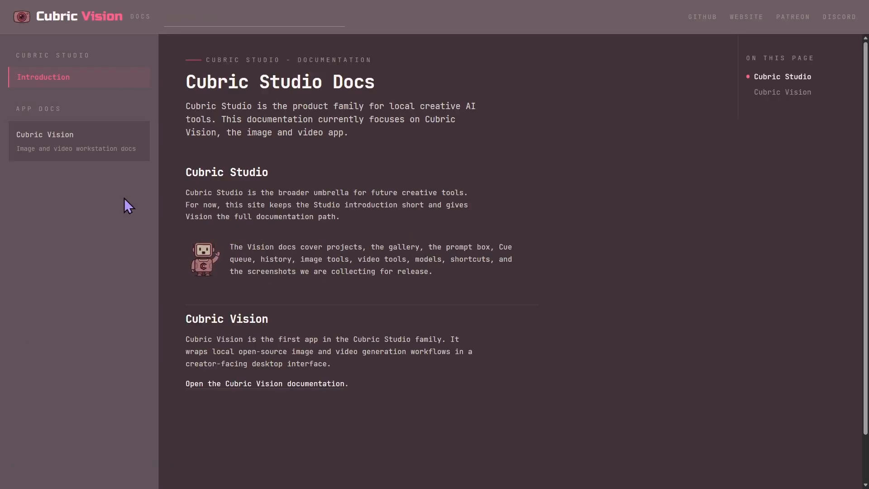
Open the Cubric Vision documentation and look through its overview page.
click(99, 150)
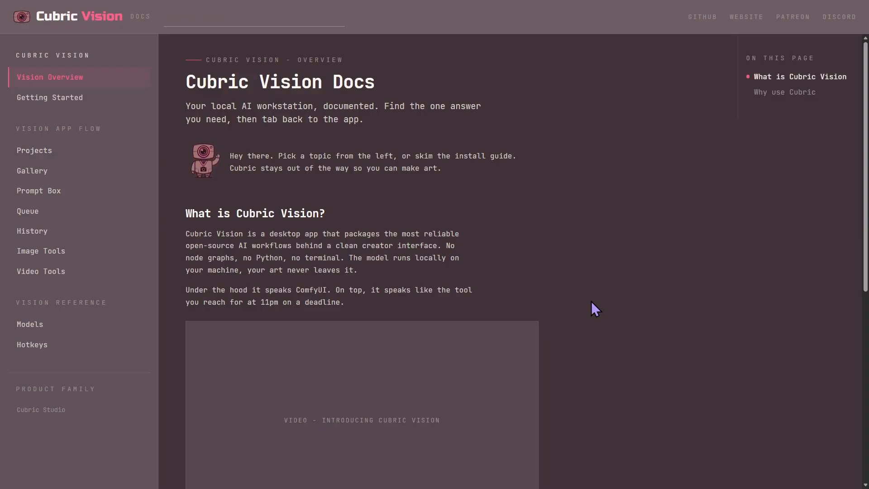
scroll(591, 300, down, 2)
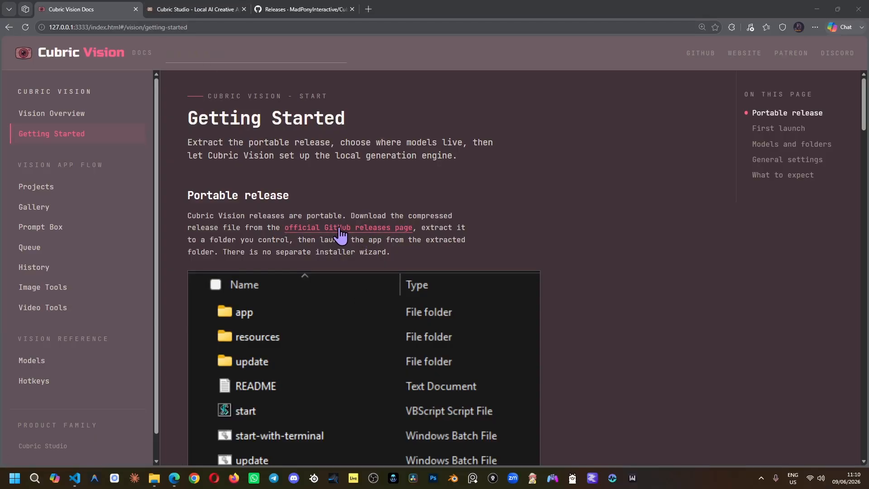
Switch to the Cubric Studio website and review its list of Cubric apps.
click(176, 3)
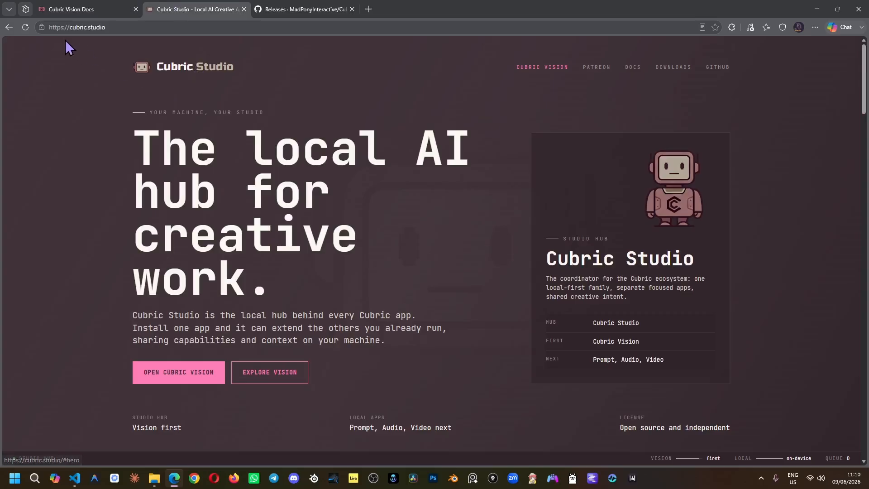
scroll(401, 255, down, 10)
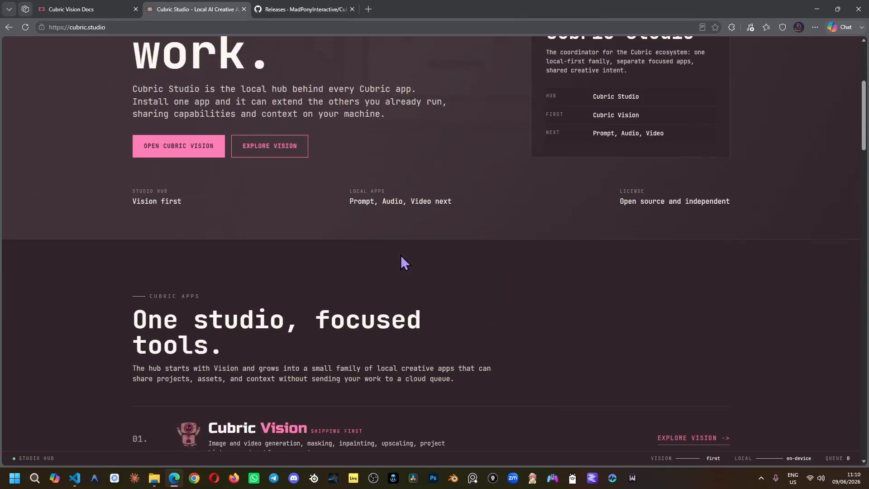
scroll(400, 255, down, 2)
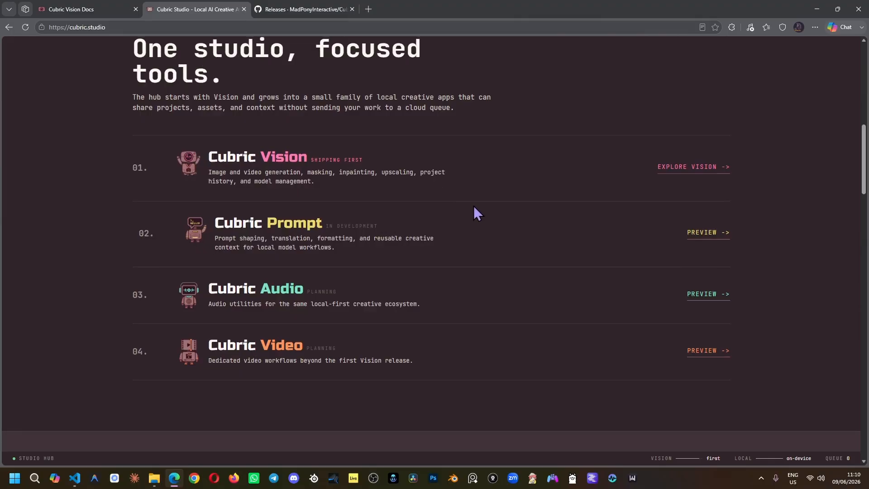
scroll(474, 210, up, 1)
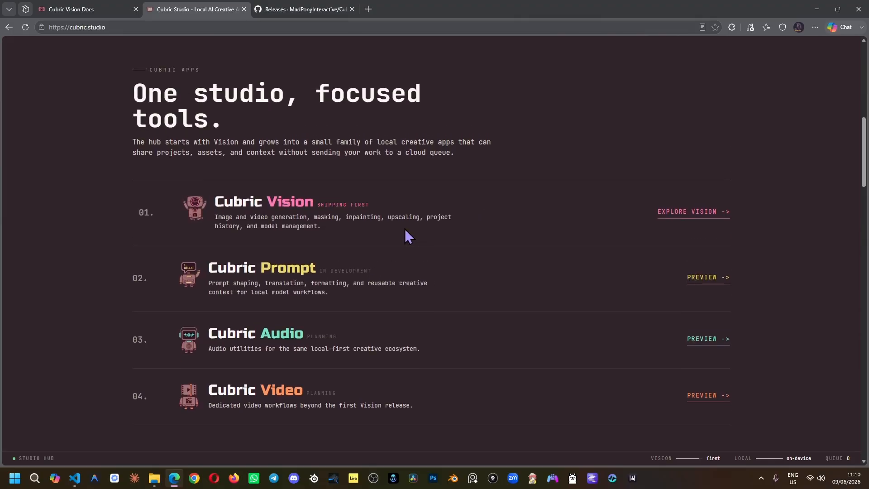
Explore the Cubric Vision product page with its download options, and switch to the GitHub releases page.
click(690, 225)
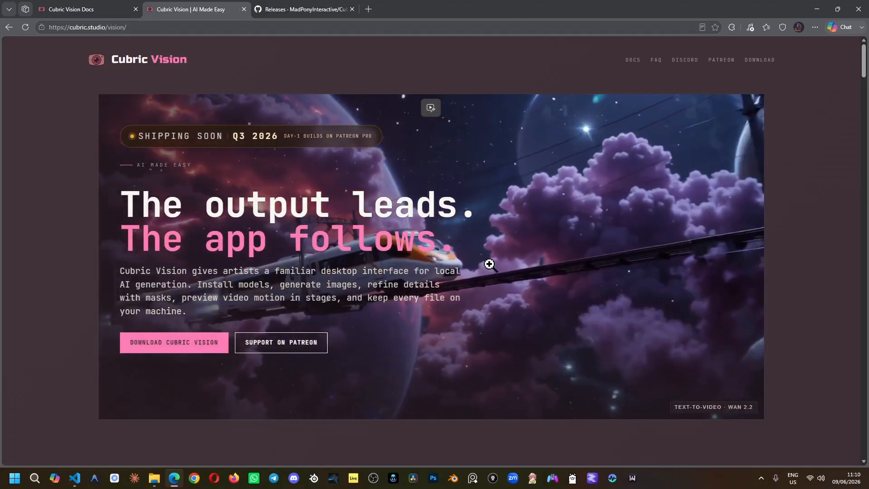
scroll(489, 264, down, 2)
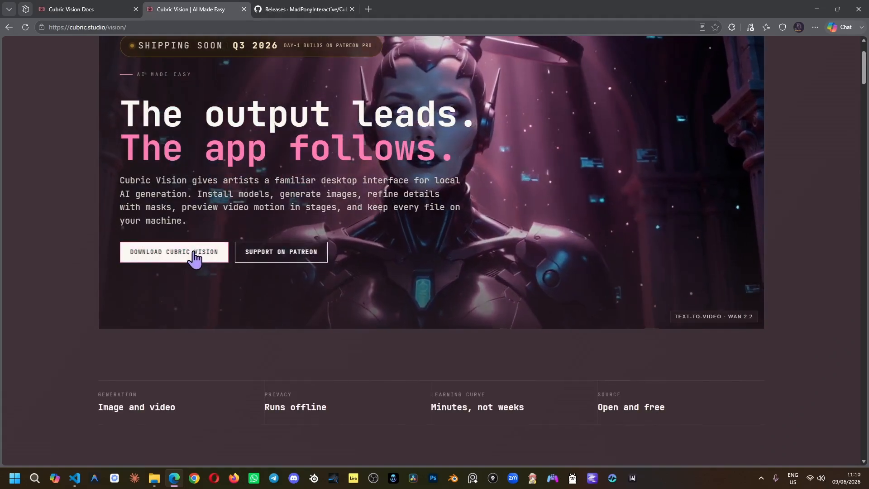
scroll(227, 301, down, 8)
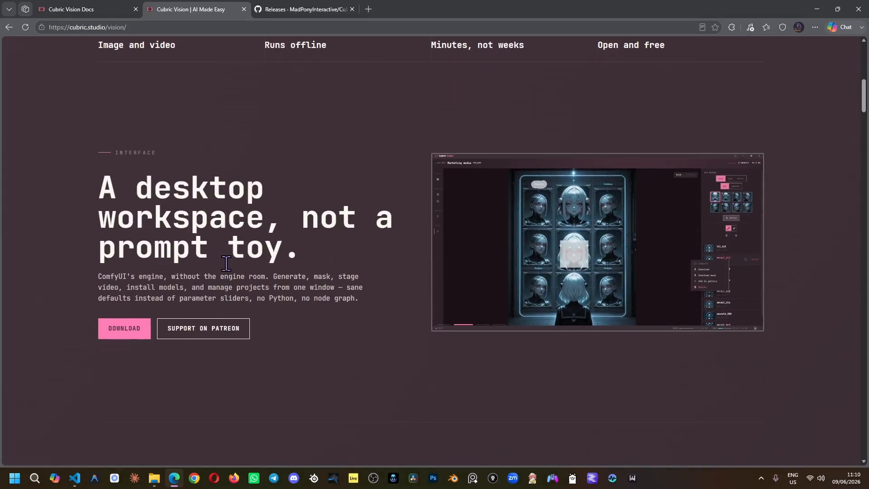
click(296, 9)
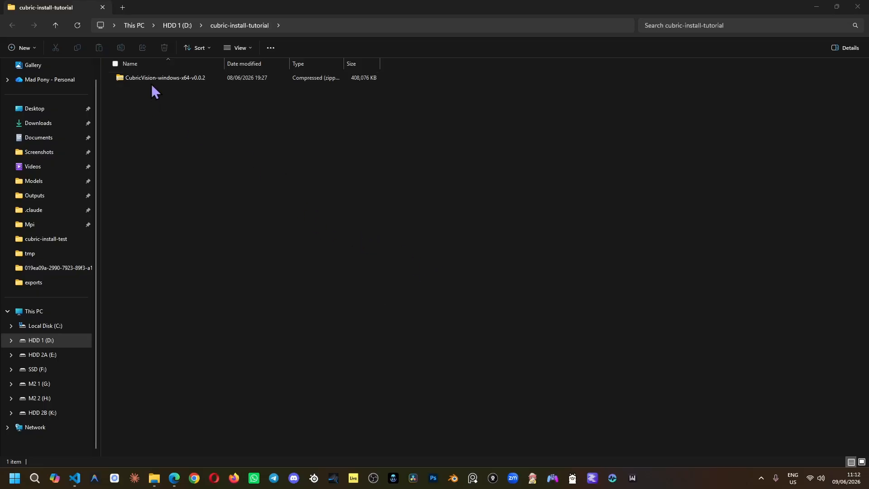
Extract the CubricVision-windows-x64-v0.0.2 zip archive into the cubric-install-tutorial folder.
click(185, 86)
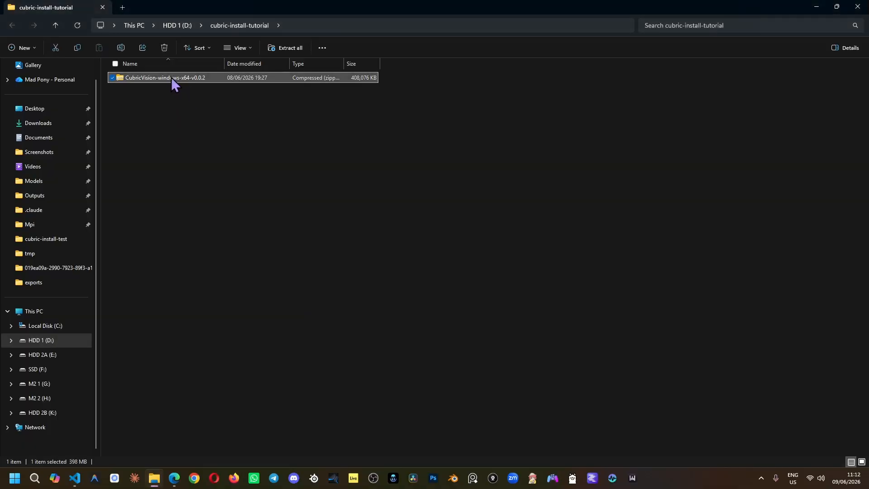
right_click(173, 79)
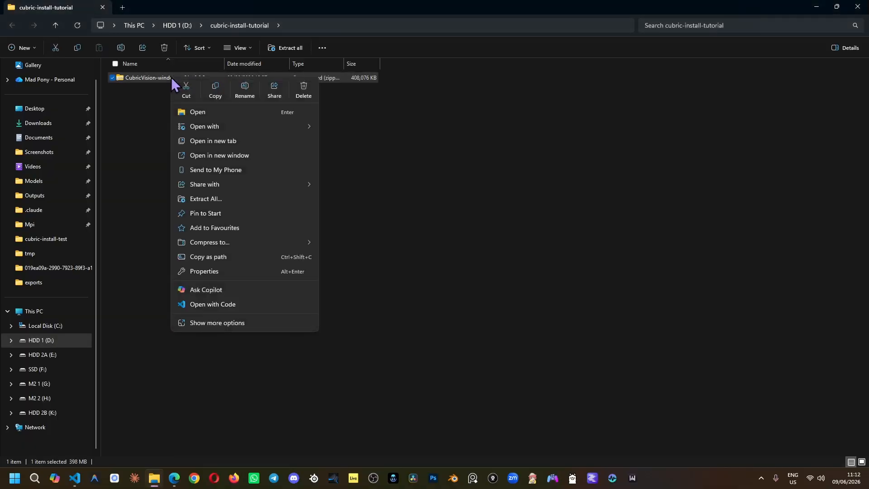
click(210, 200)
key(Return)
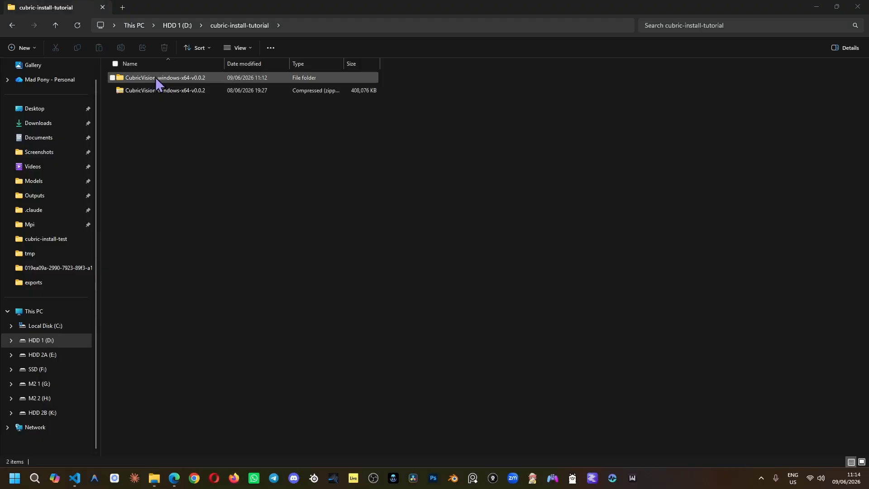
Open the extracted CubricVision-windows-x64-v0.0.2 folder down to the nested folder holding the app files.
double_click(156, 80)
double_click(176, 78)
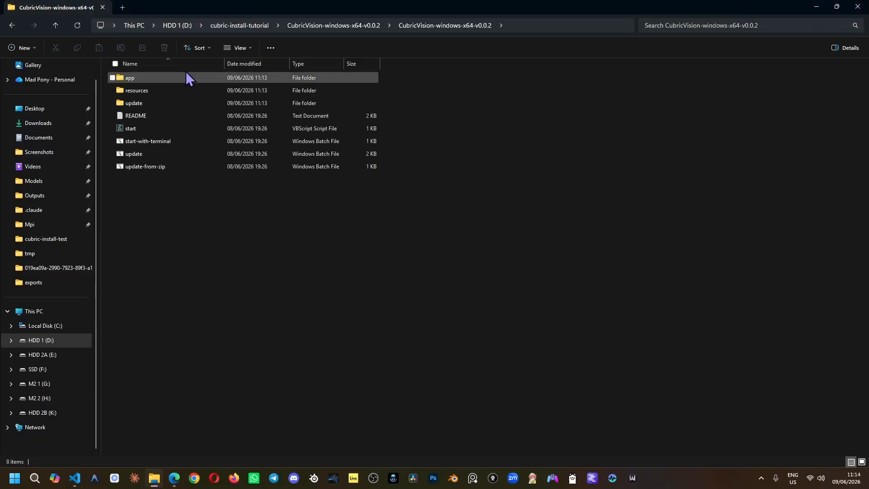
drag(169, 209, 159, 77)
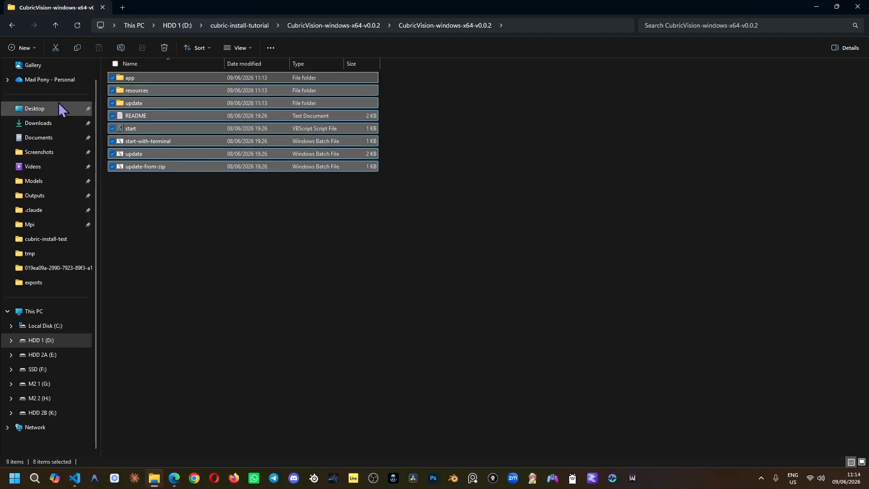
click(58, 26)
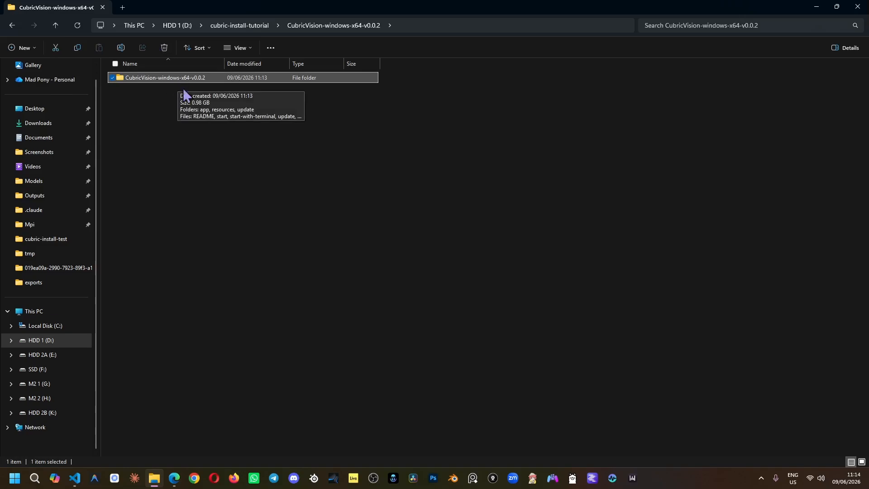
click(137, 115)
click(136, 79)
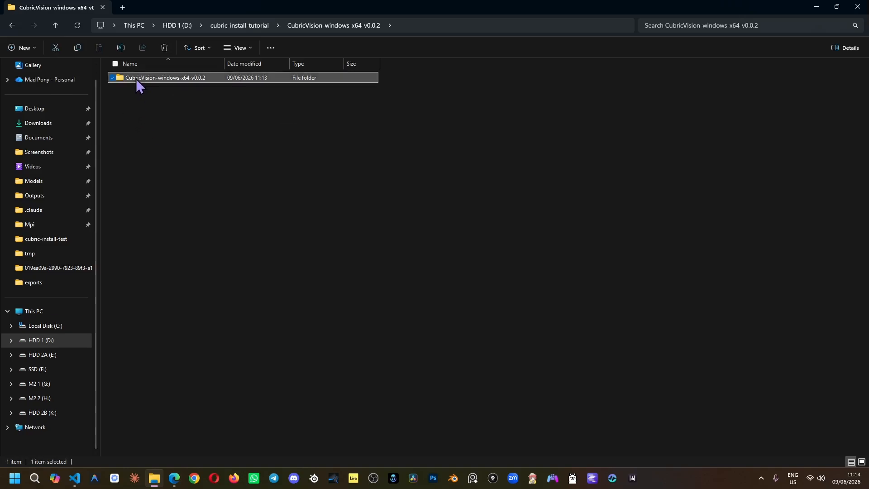
double_click(136, 78)
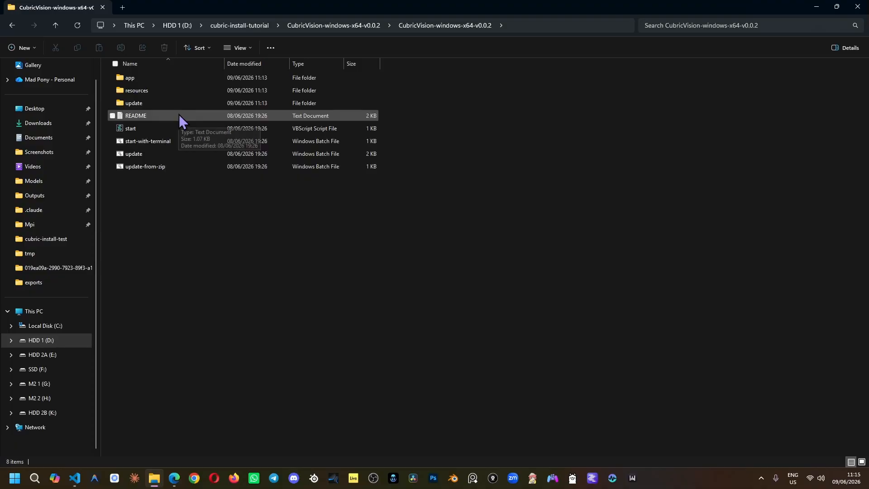
Examine the start, start-with-terminal, update and update-from-zip scripts in the app folder.
click(148, 131)
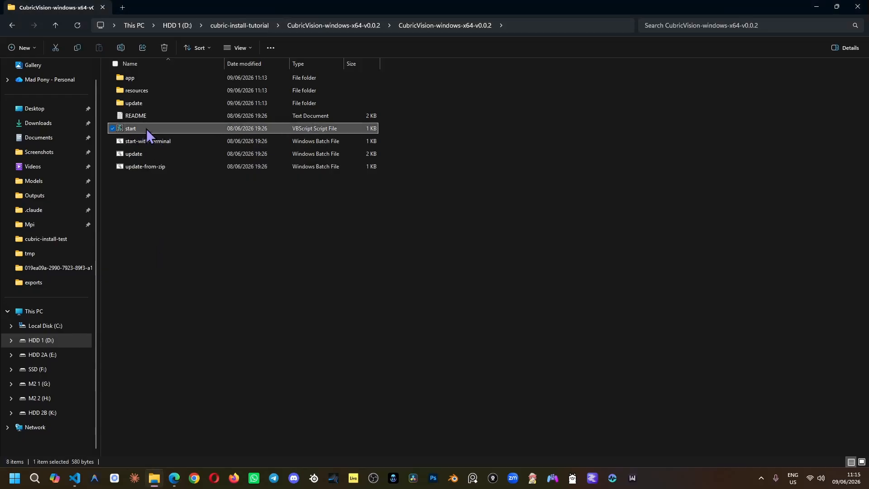
click(157, 141)
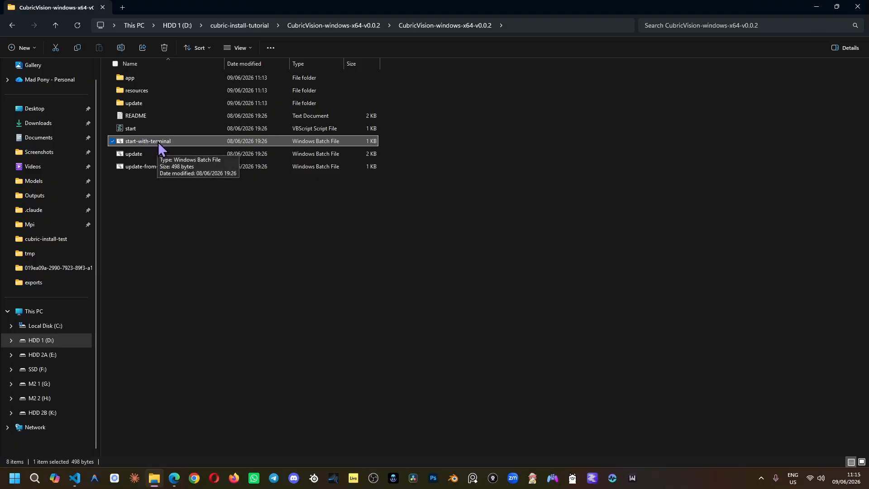
click(157, 154)
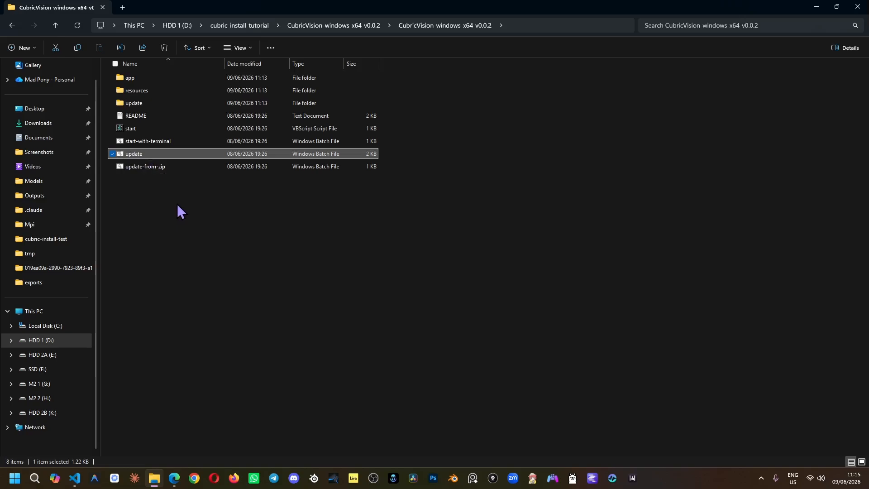
click(161, 166)
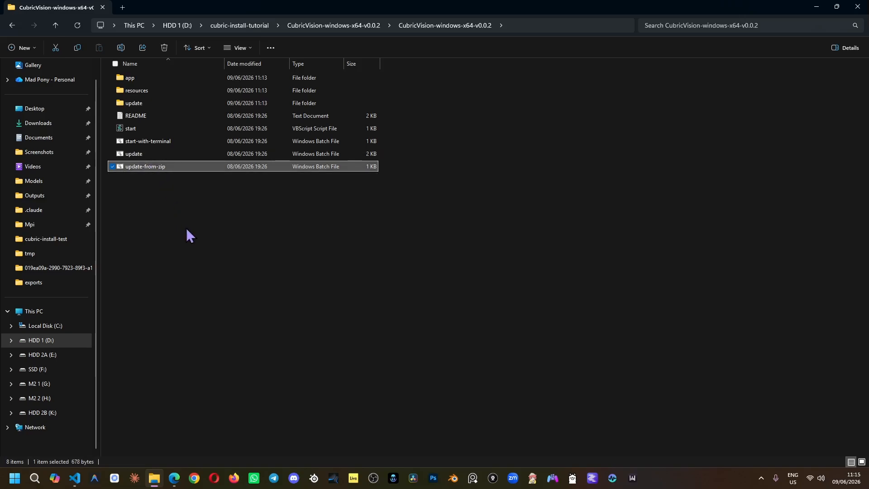
click(151, 214)
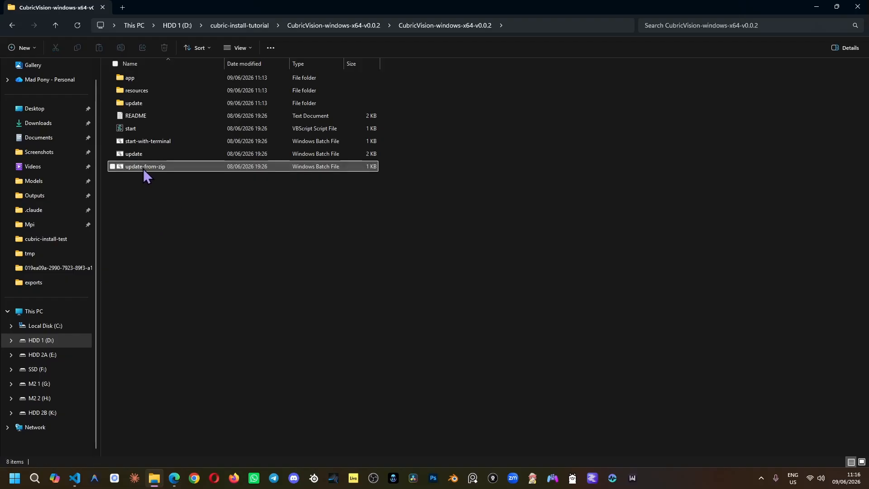
click(144, 168)
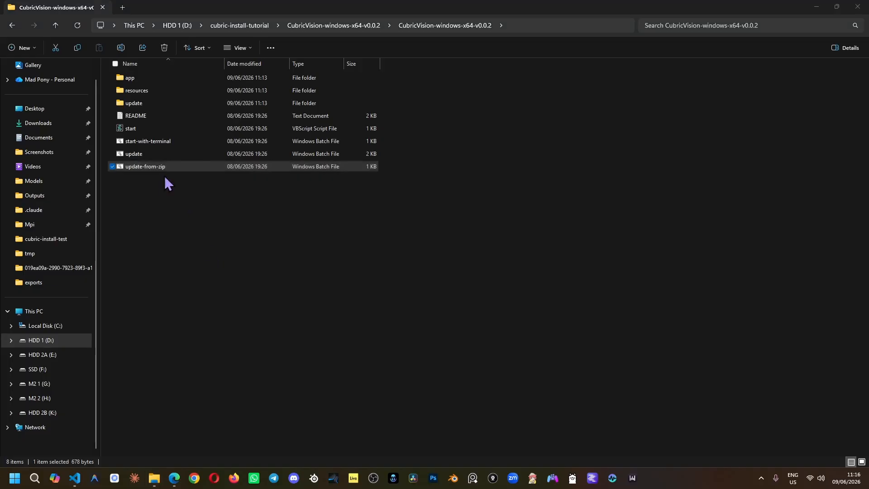
Launch Cubric Vision with the start-with-terminal script and move the terminal and app windows apart.
click(157, 143)
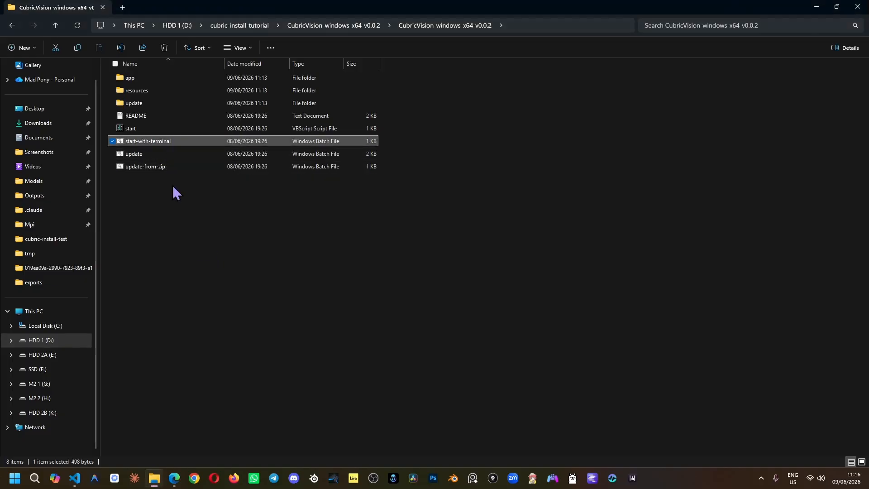
double_click(159, 141)
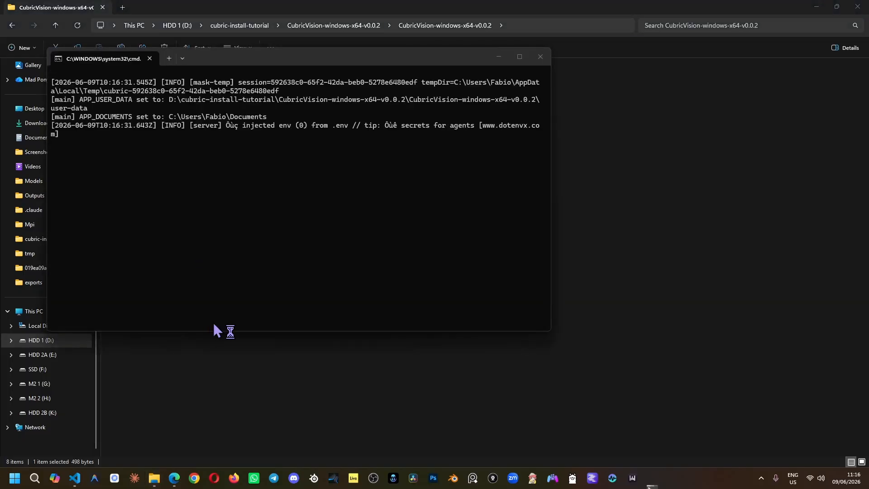
drag(248, 57, 208, 39)
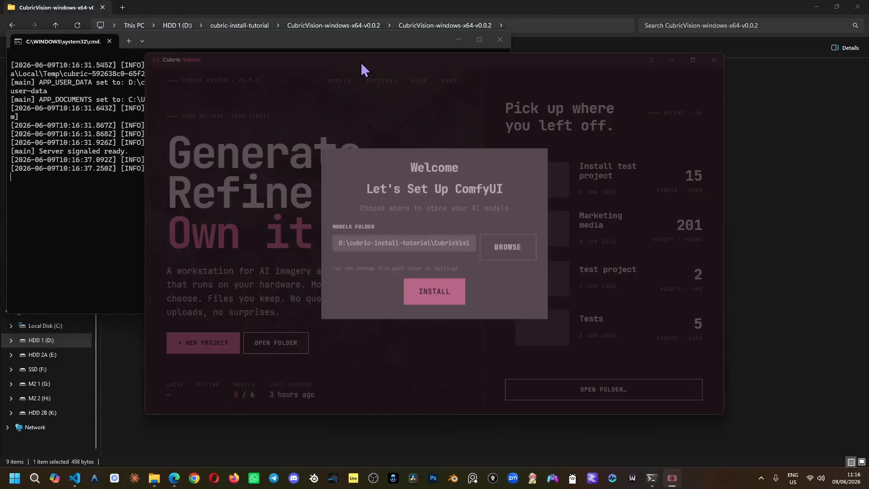
drag(361, 61, 428, 73)
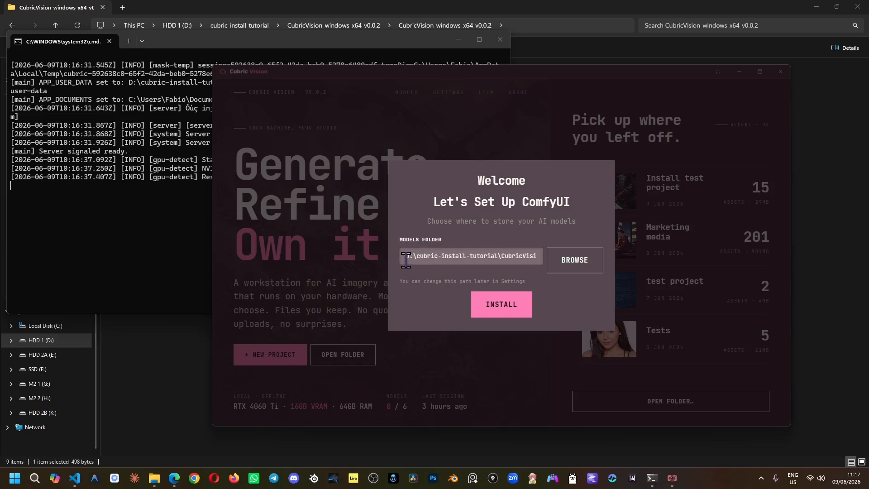
Check the default models folder path in the ComfyUI setup, keep it and start the engine installation.
drag(406, 258, 541, 258)
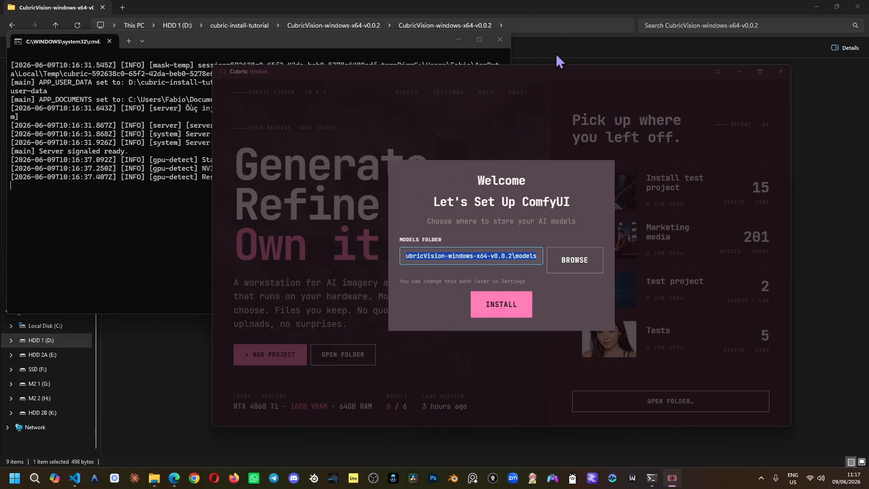
click(516, 229)
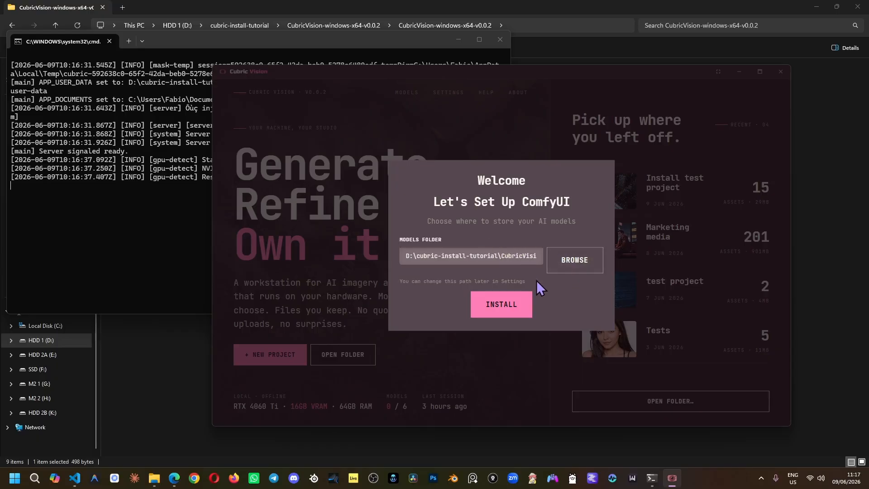
click(502, 310)
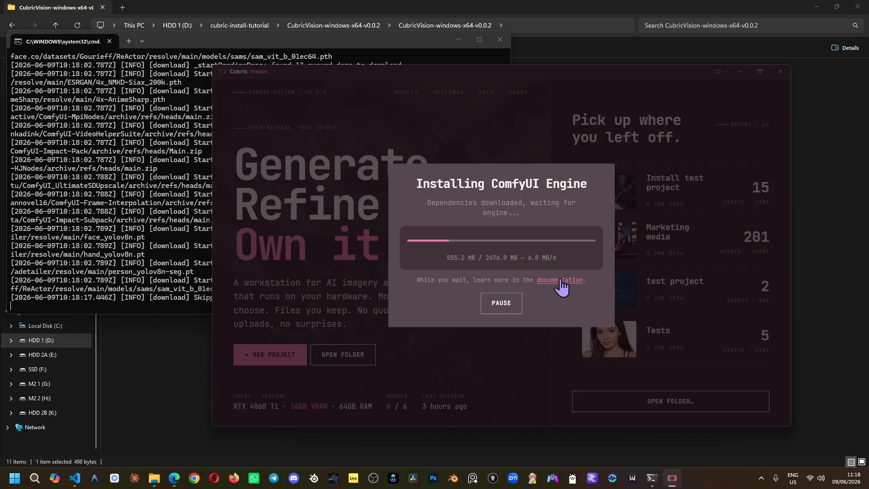
Switch to File Explorer and inspect the install's models folder and its upscale_models subfolder.
click(190, 333)
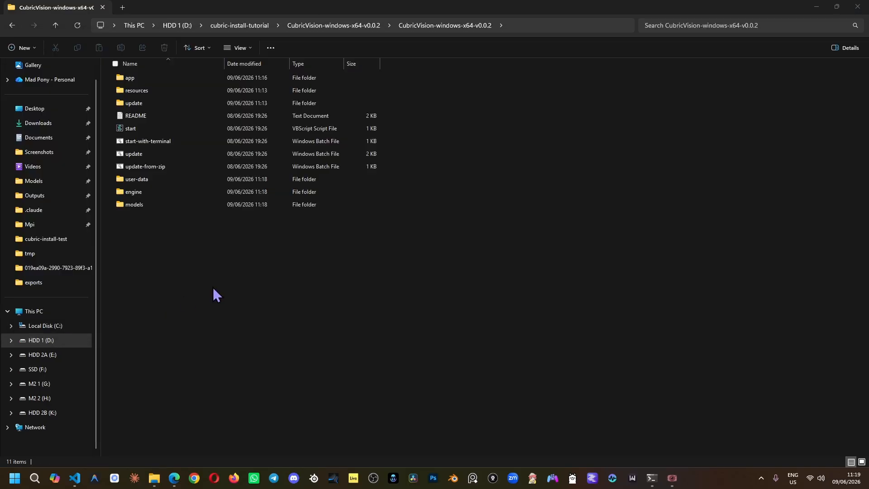
double_click(146, 205)
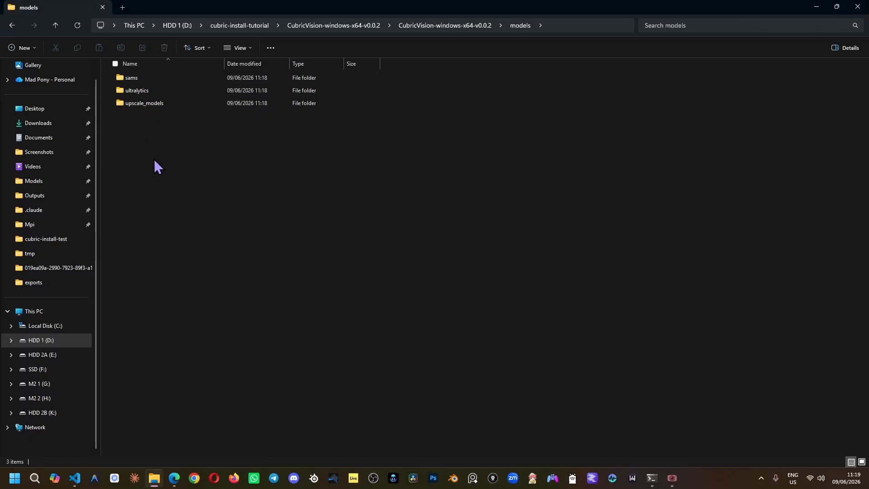
double_click(146, 107)
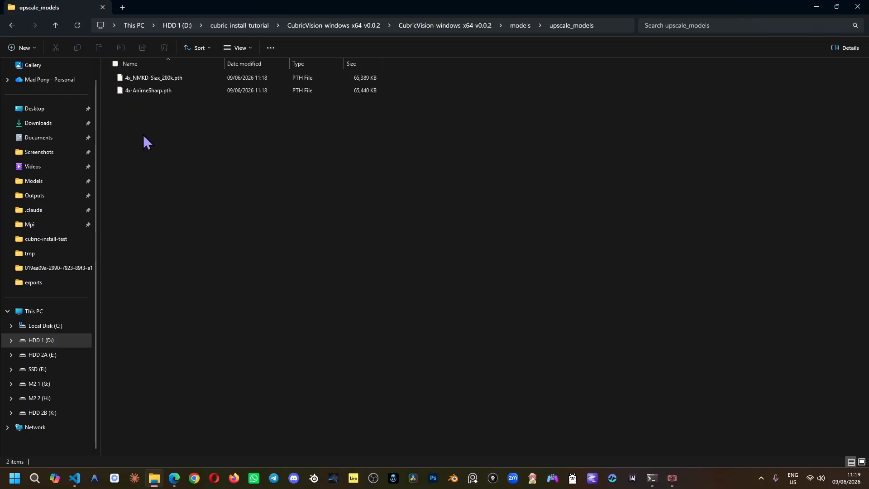
click(56, 25)
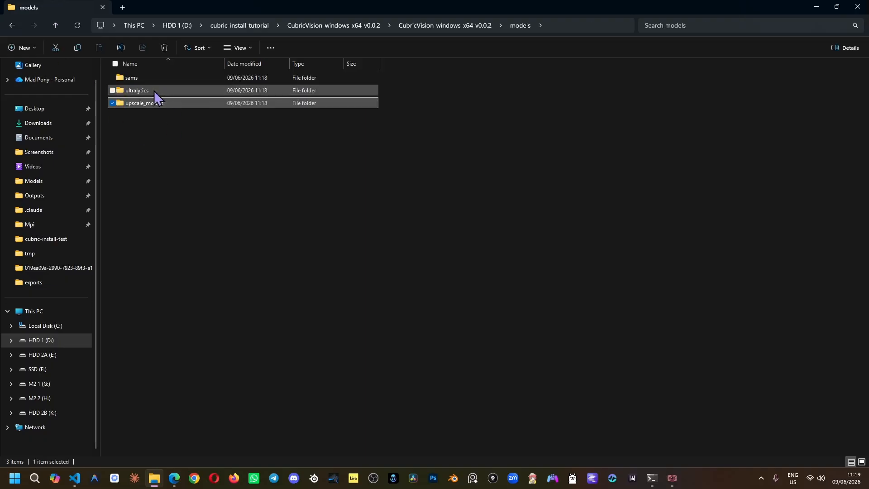
Look at the model files inside upscale_models, and go back up to the main CubricVision-windows-x64-v0.0.2 folder.
double_click(155, 102)
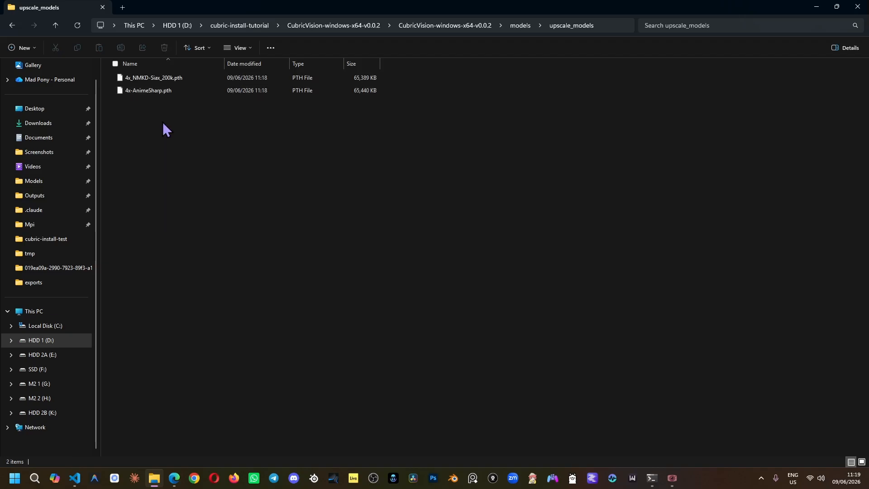
click(55, 25)
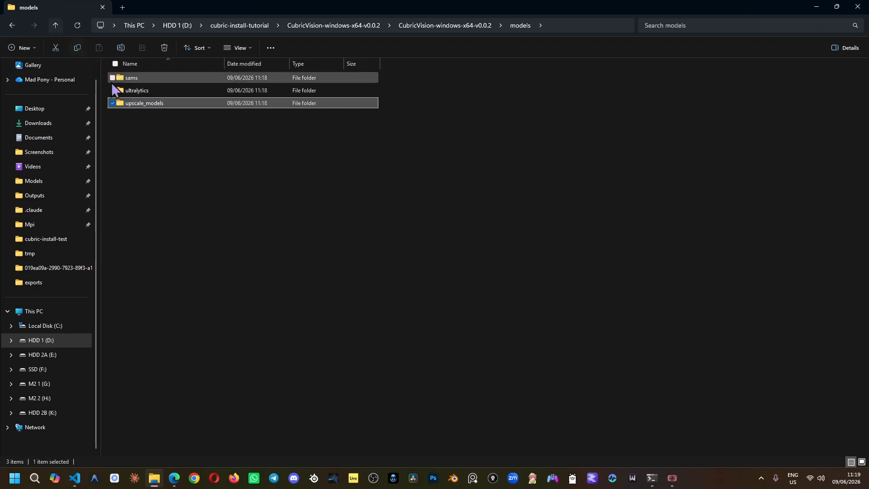
click(55, 24)
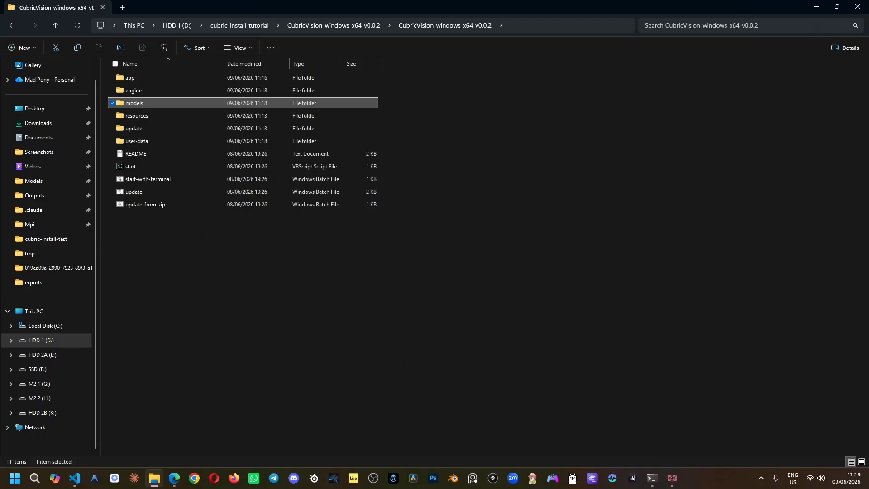
Switch back to Cubric Vision, dismiss the What's New notes and reposition the app window.
click(673, 479)
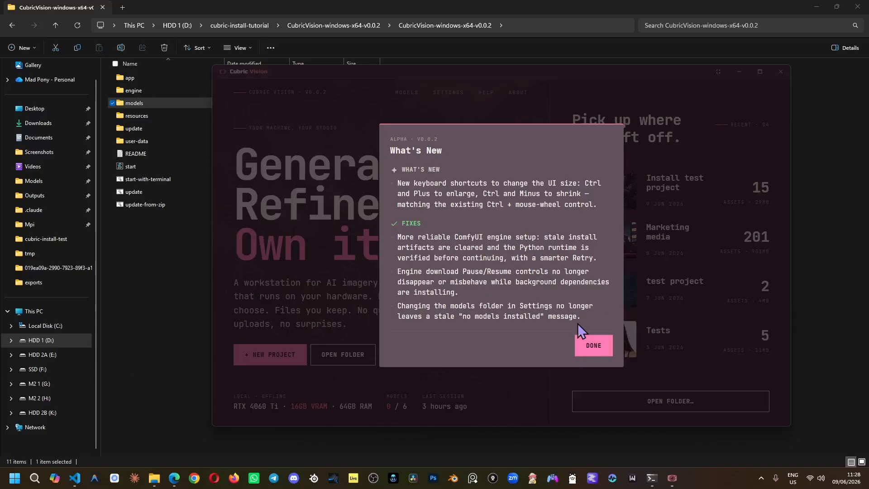
click(590, 347)
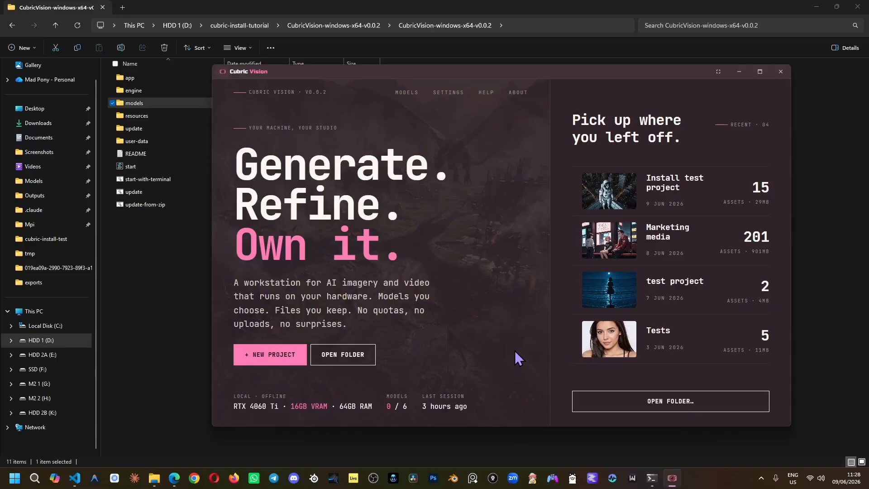
drag(525, 77, 455, 86)
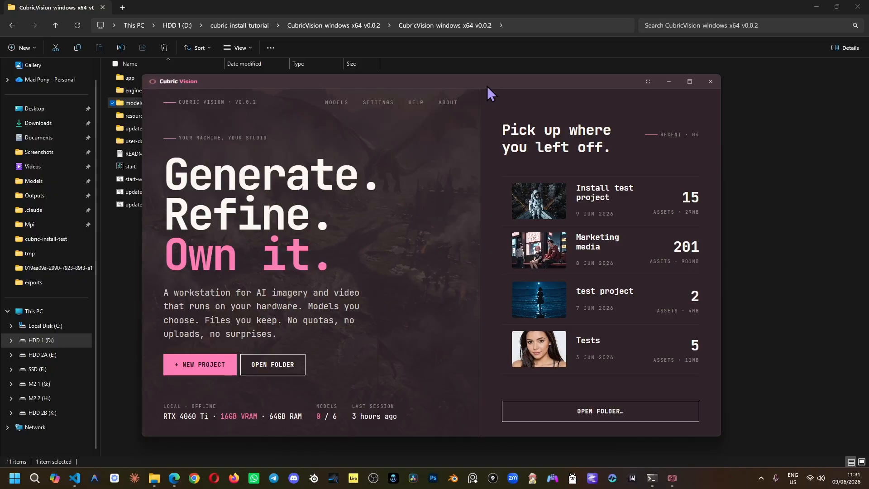
Read through the keyboard shortcuts in the app's help, from dialogues to system shortcuts, and close it.
click(414, 109)
scroll(589, 222, down, 10)
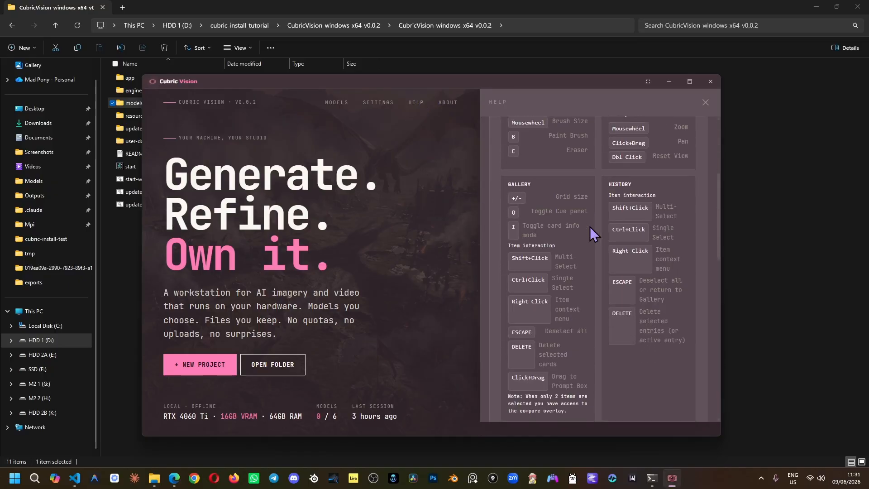
scroll(590, 227, down, 4)
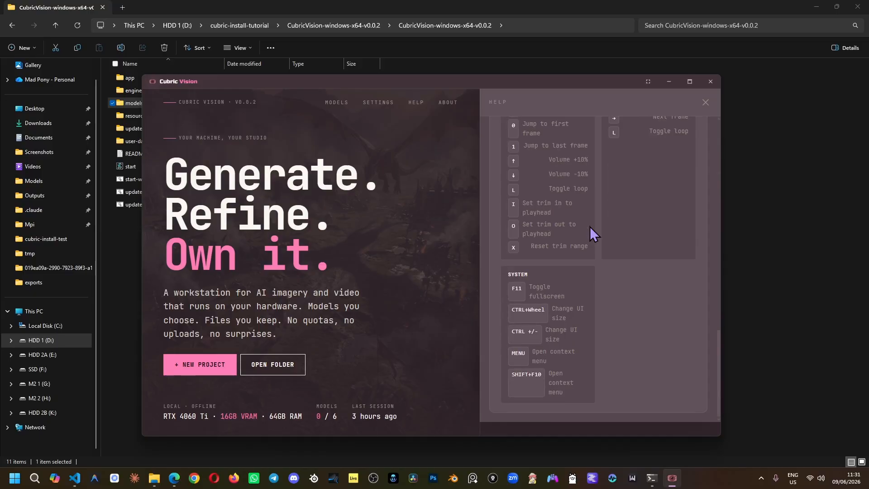
scroll(590, 226, up, 10)
scroll(593, 225, up, 6)
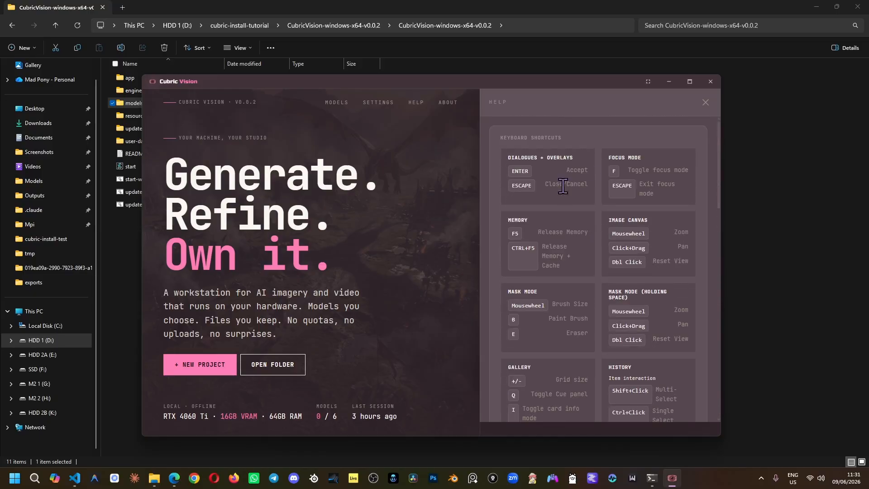
key(Escape)
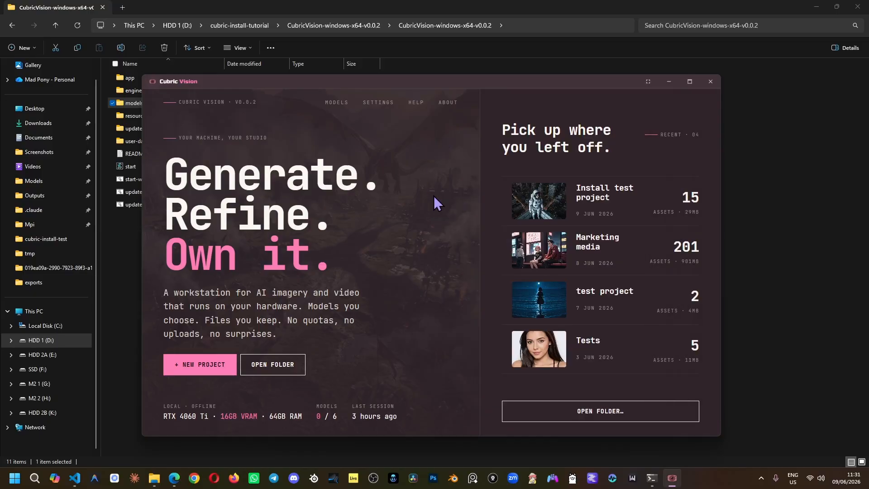
Maximize the app window and check the version label and the About information.
double_click(476, 85)
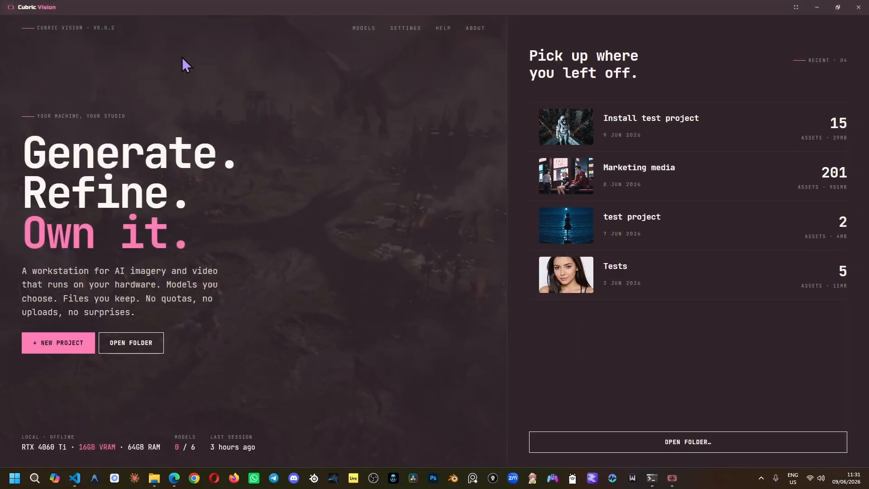
triple_click(129, 28)
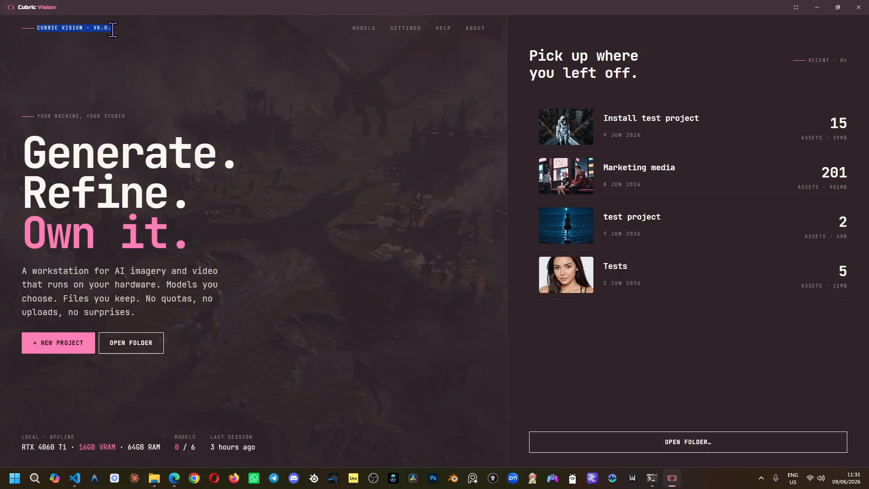
click(86, 36)
click(480, 30)
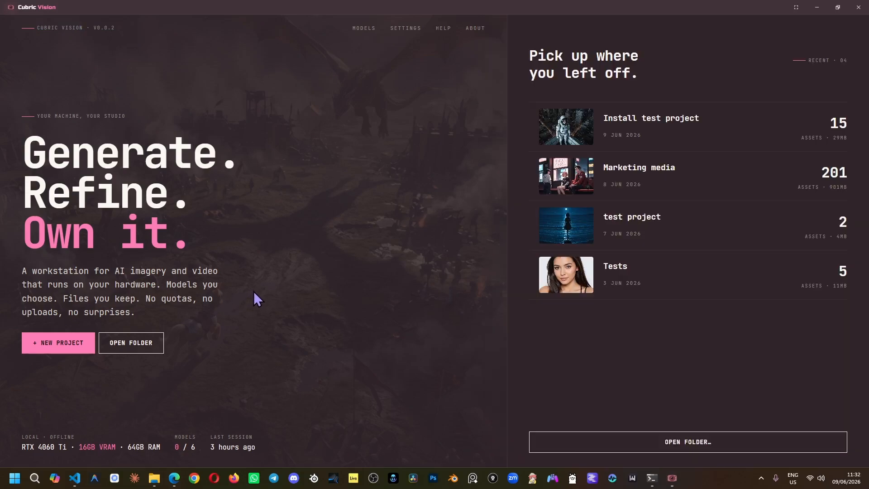
Switch the app to full screen and return it to the maximized window.
click(320, 303)
key(F11)
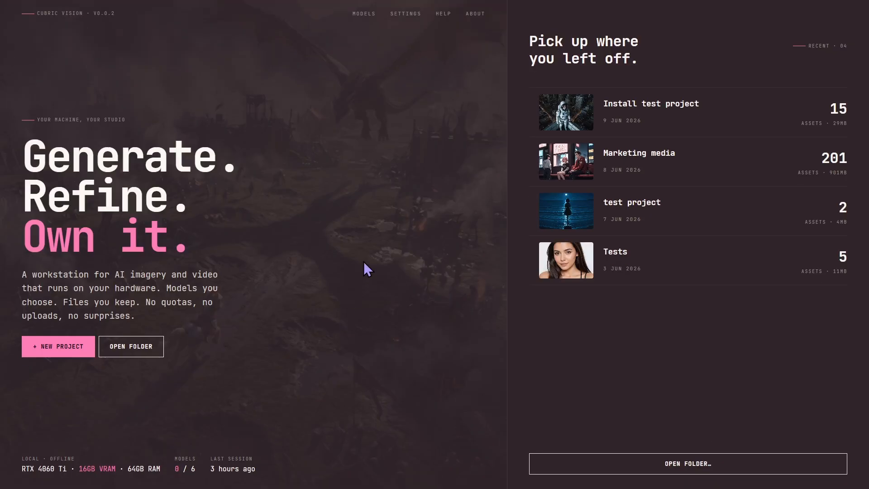
key(F11)
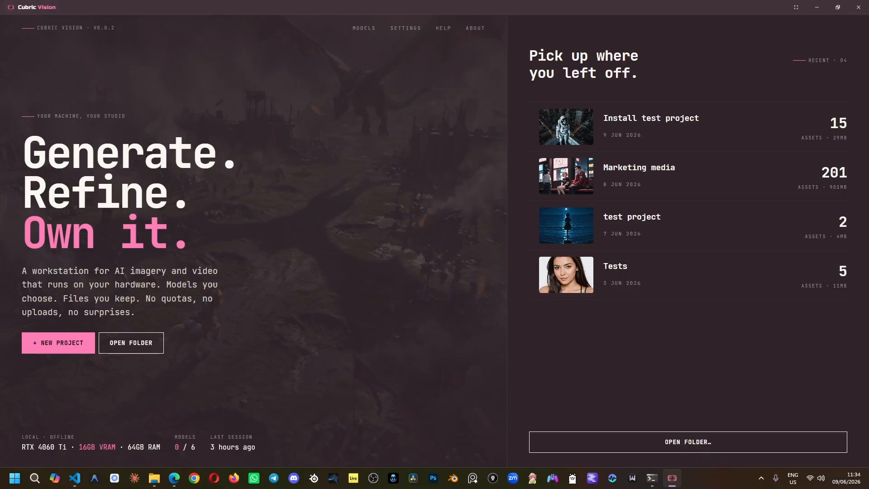
Bring up the delete confirmation for the recent project "Install test project" and cancel it, keeping the project.
drag(868, 167, 748, 140)
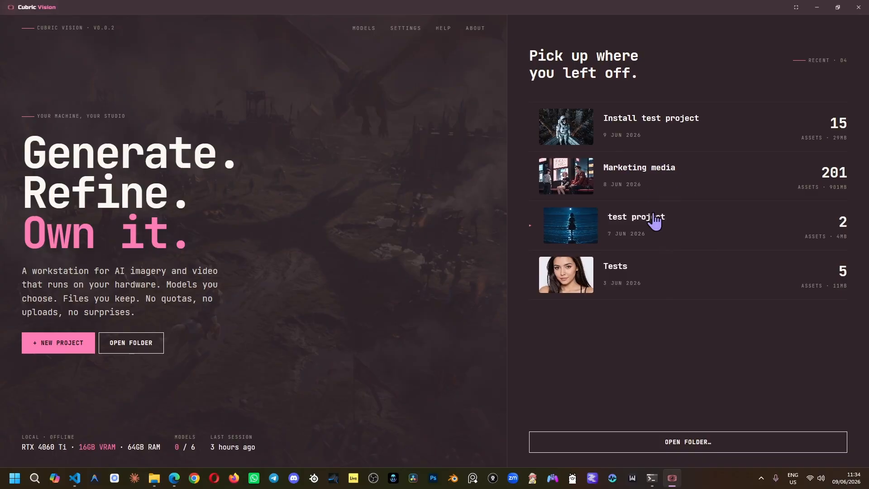
right_click(633, 127)
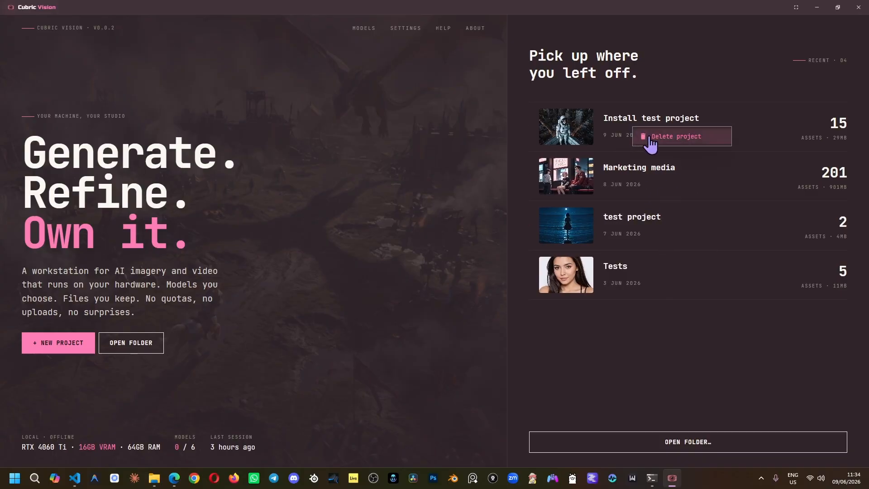
click(650, 137)
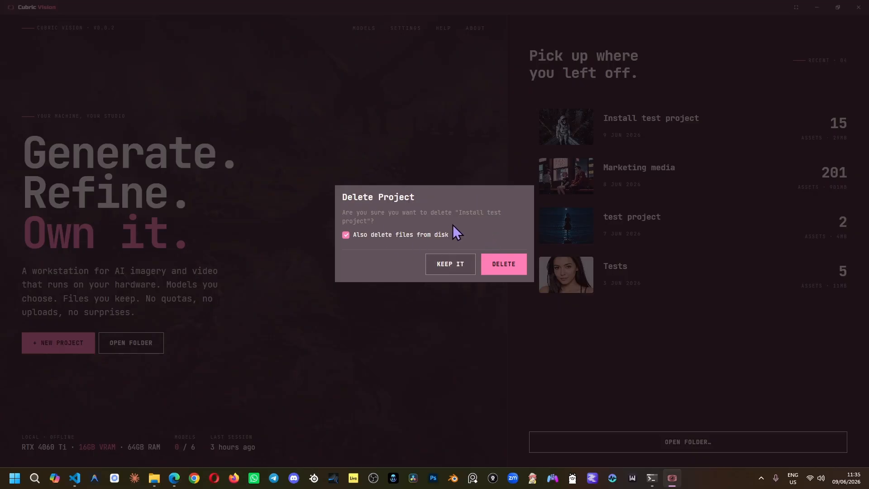
key(Escape)
In the app settings, enable Ask each time for Reuse Prompt and review the external connection paths.
click(406, 32)
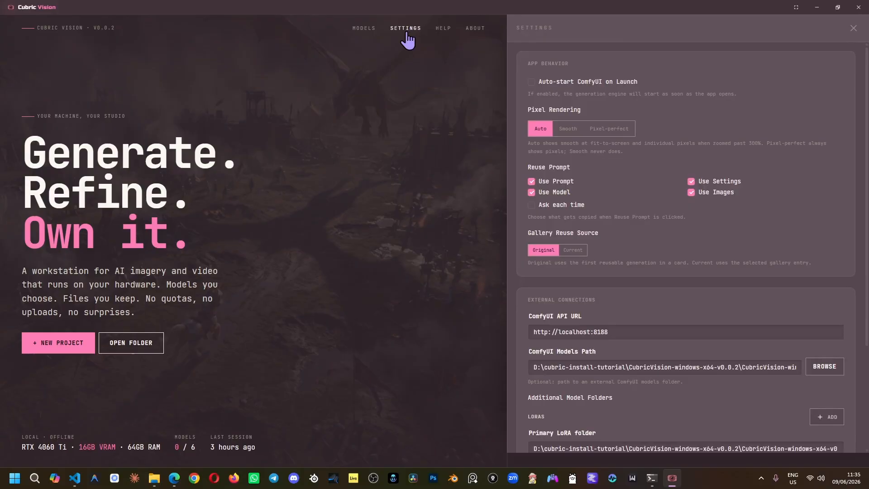
click(556, 85)
click(599, 82)
click(581, 208)
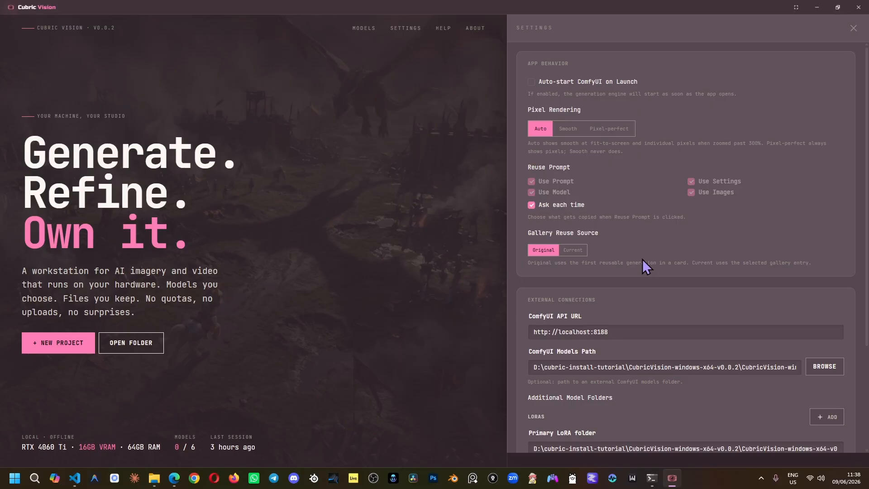
scroll(643, 260, down, 3)
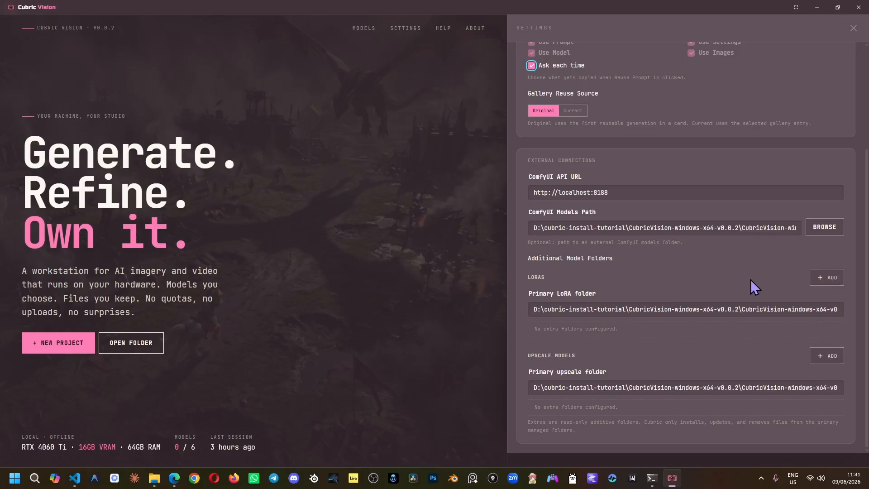
Browse the available model packs from SDXL Realistic to Wan 2.2 Smooth, checking their sizes, VRAM needs and install status.
click(363, 32)
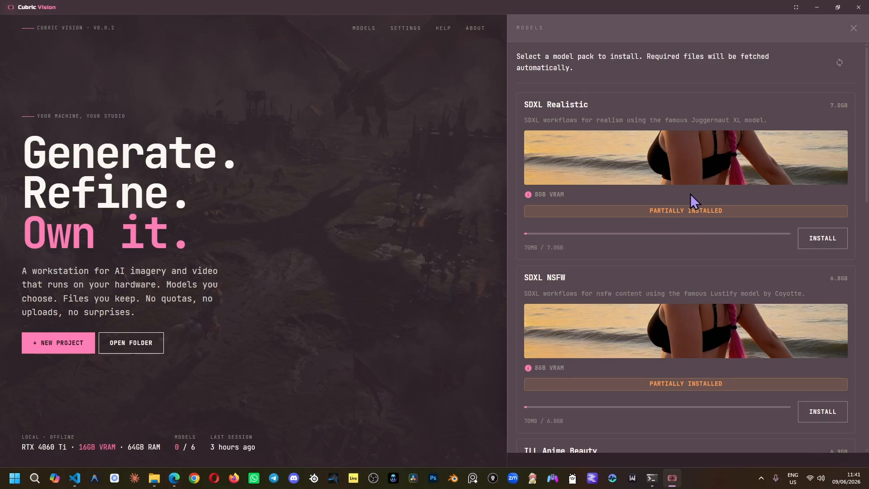
scroll(690, 196, down, 4)
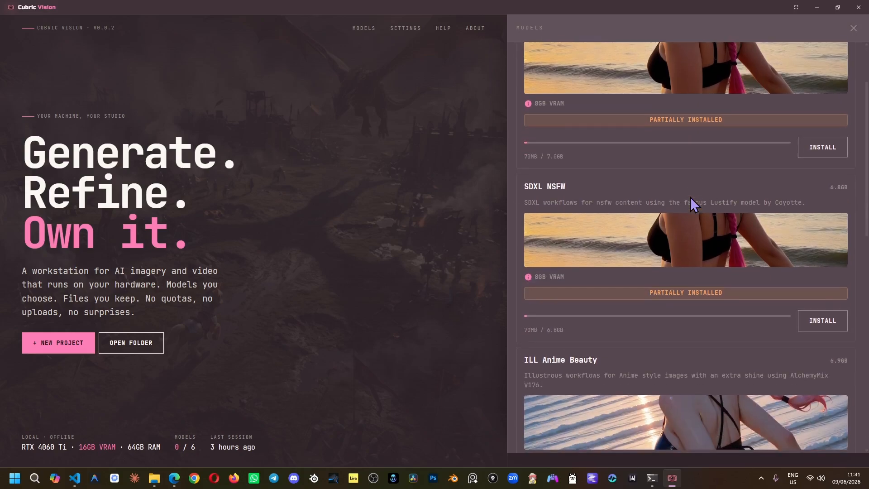
scroll(691, 203, down, 3)
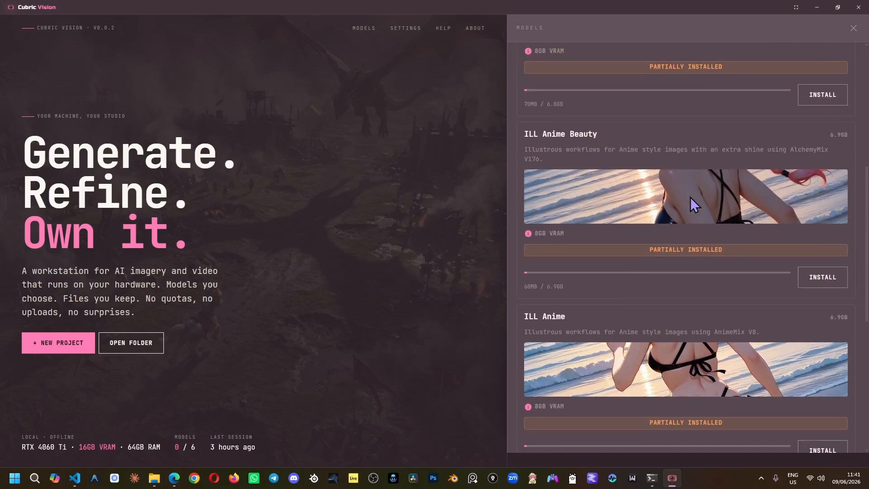
scroll(691, 198, down, 5)
scroll(692, 198, down, 2)
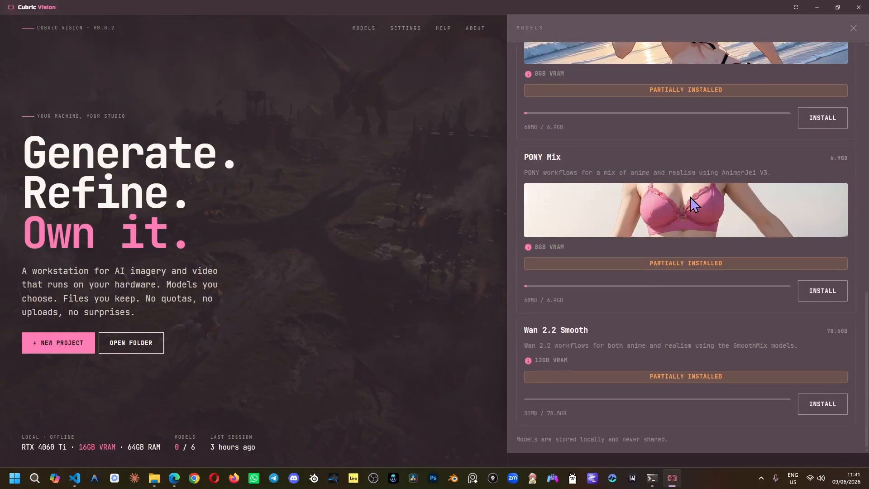
scroll(618, 348, up, 13)
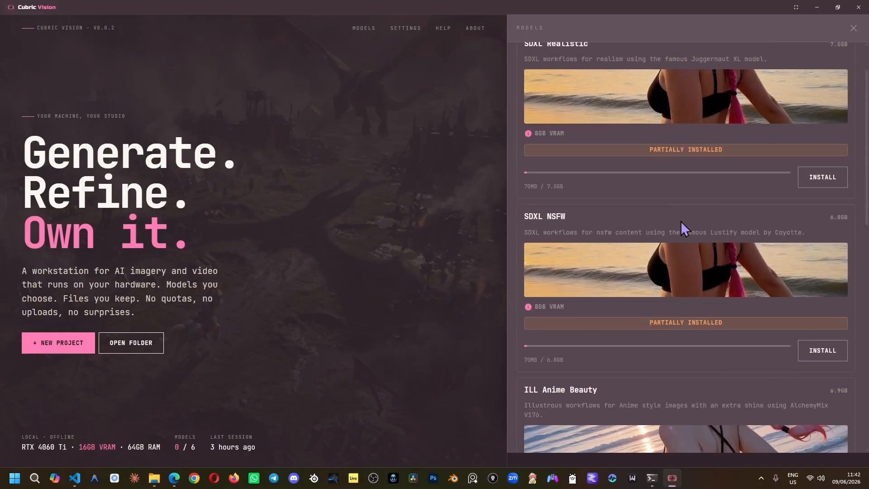
scroll(681, 228, up, 2)
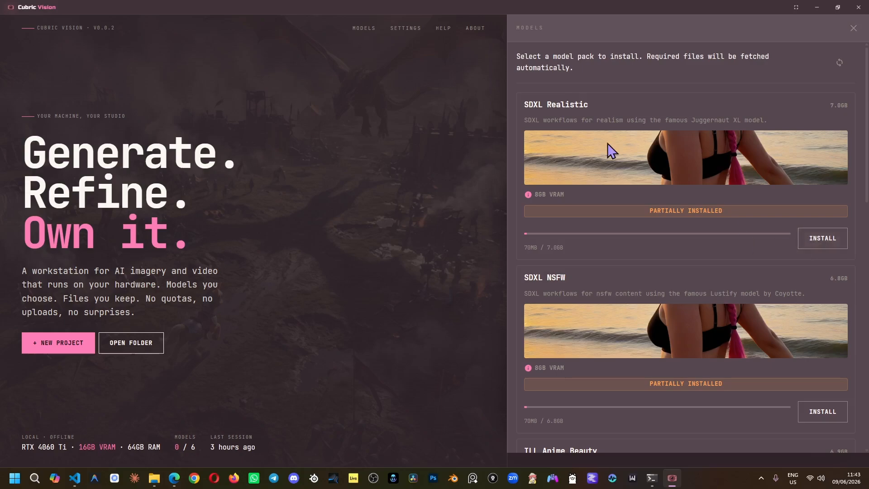
Set the ComfyUI Models Path in the settings to the existing folder D:\CubricModels.
click(403, 29)
scroll(665, 267, down, 3)
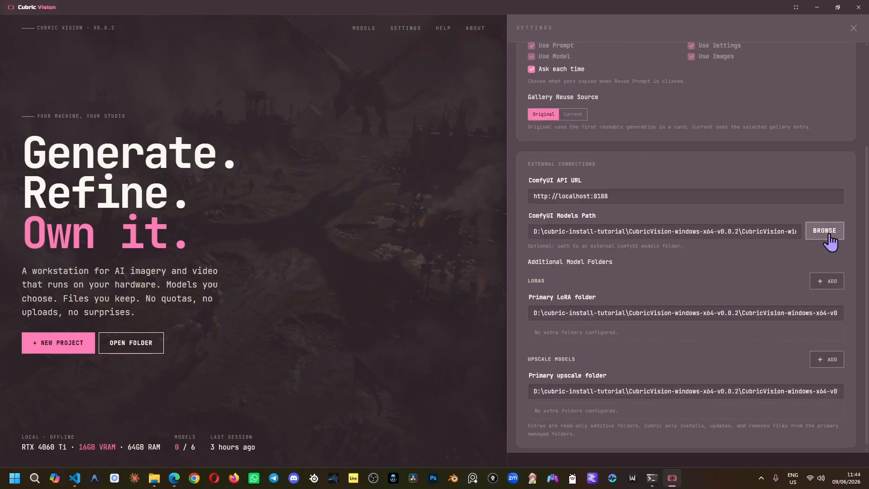
click(830, 235)
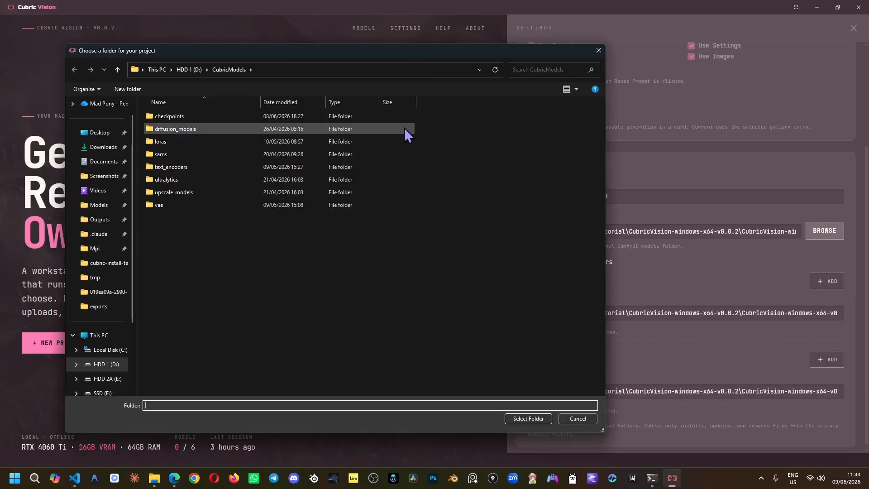
double_click(232, 119)
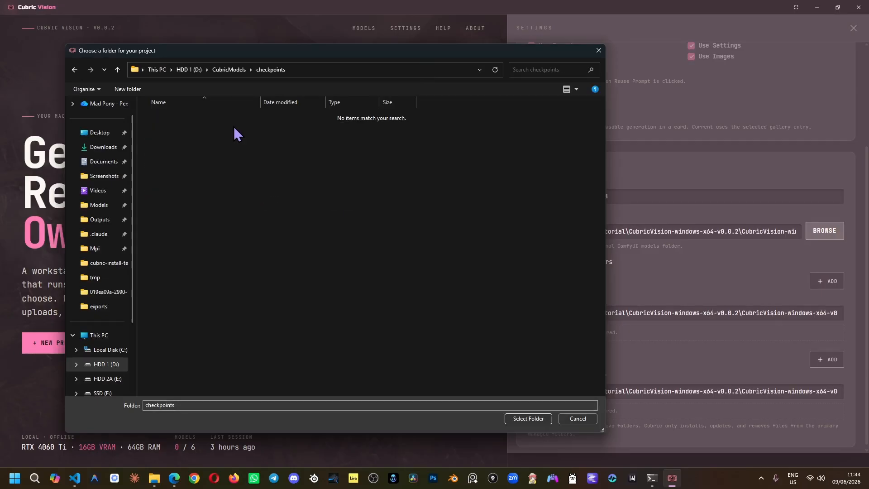
click(229, 70)
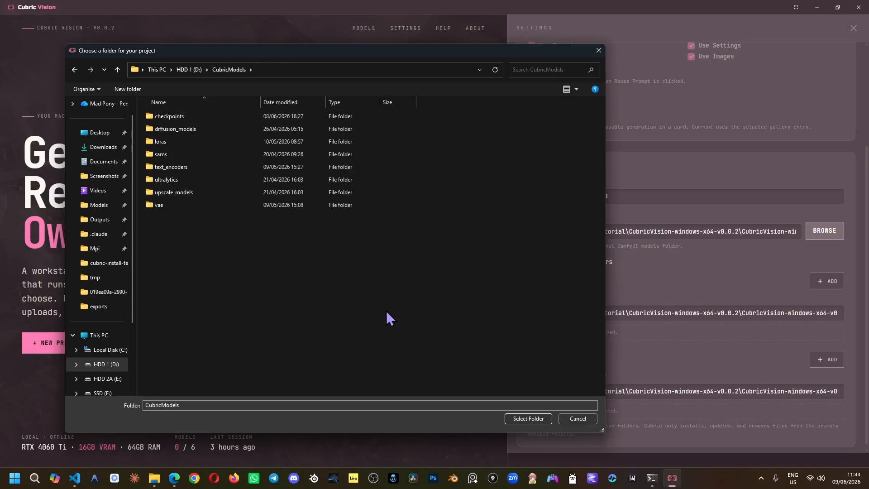
click(528, 419)
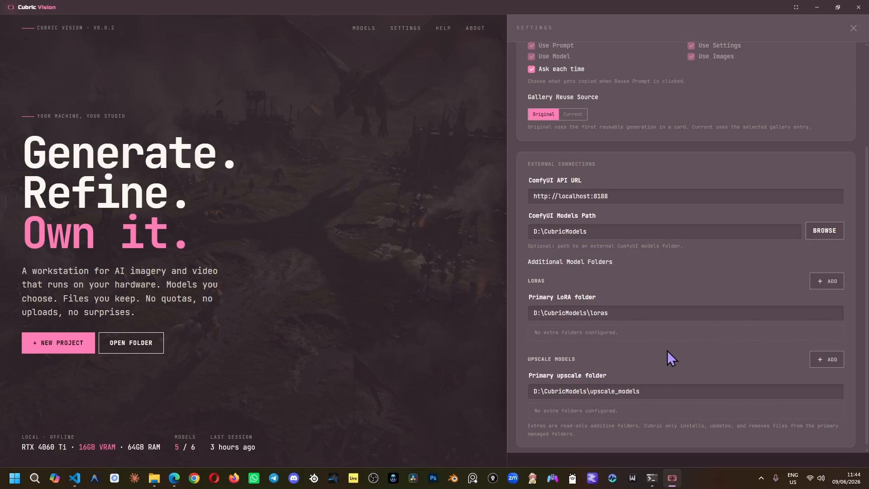
scroll(655, 350, down, 1)
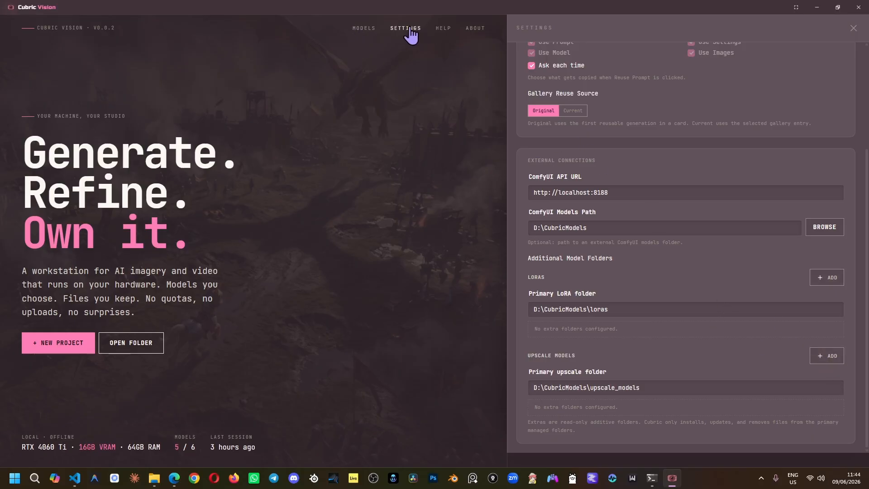
Check the install status of the model packs with the new models folder.
click(363, 30)
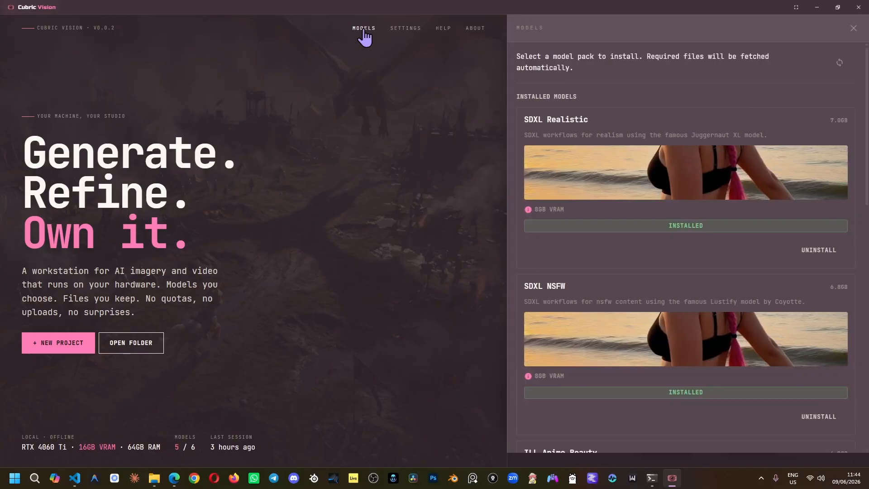
scroll(654, 209, down, 10)
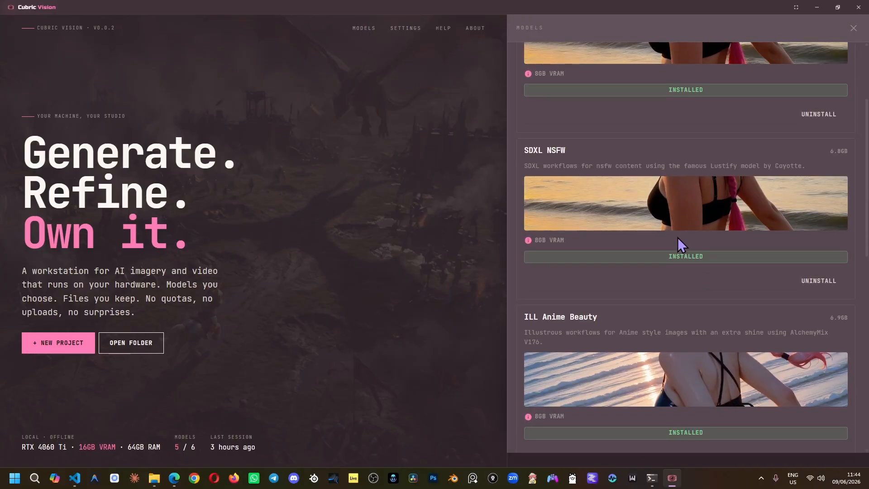
Install the missing files of the partially installed Wan 2.2 Smooth model pack.
scroll(678, 239, down, 4)
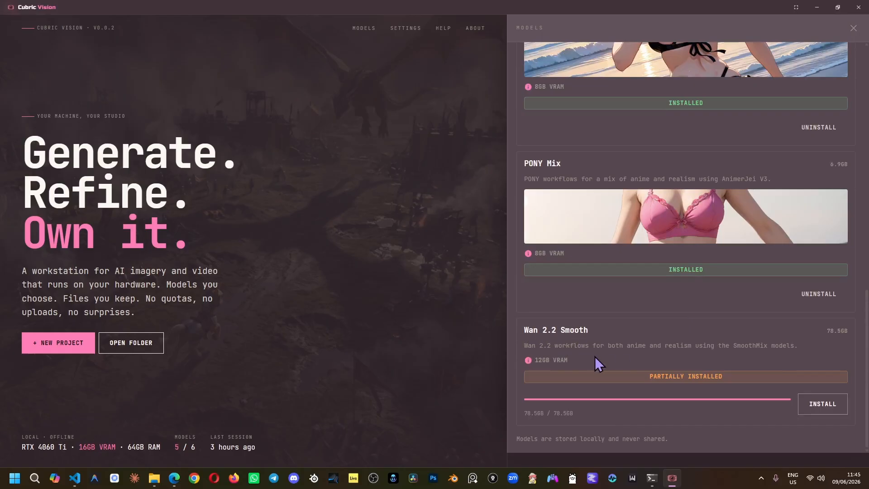
click(817, 411)
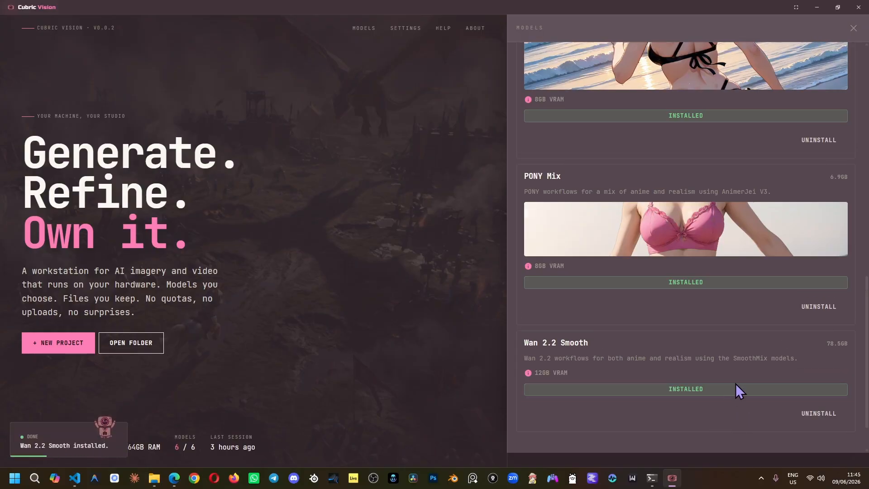
scroll(735, 383, up, 5)
Review the uninstall options for Wan 2.2 Smooth, including the shared-files note and deletion from disk, and cancel the uninstall.
click(820, 412)
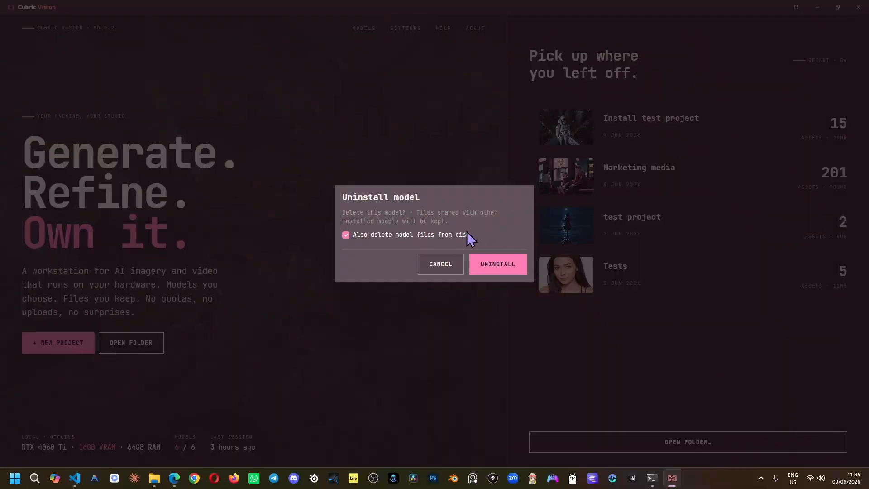
drag(417, 213, 451, 224)
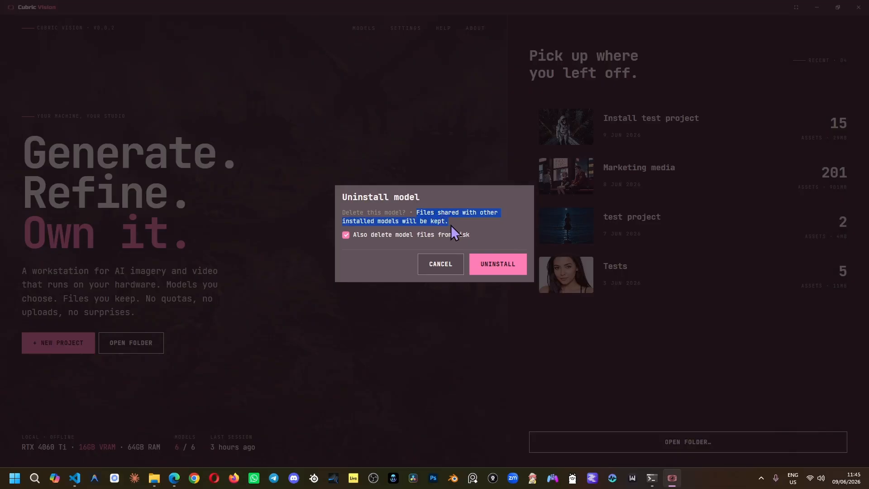
click(451, 224)
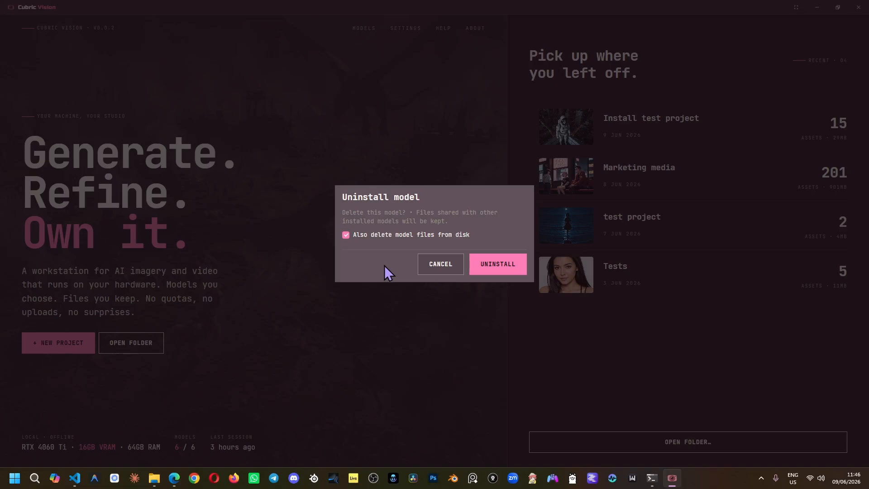
click(434, 266)
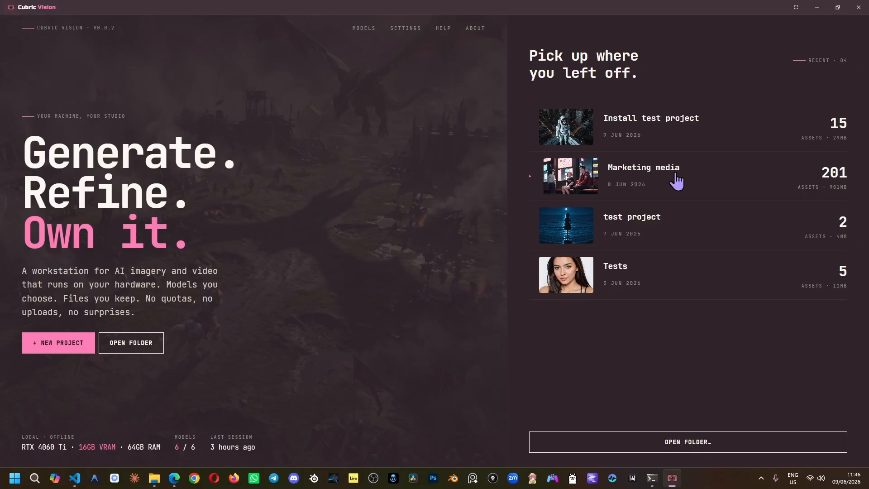
Open the Marketing media project and browse its gallery of images and videos.
click(698, 182)
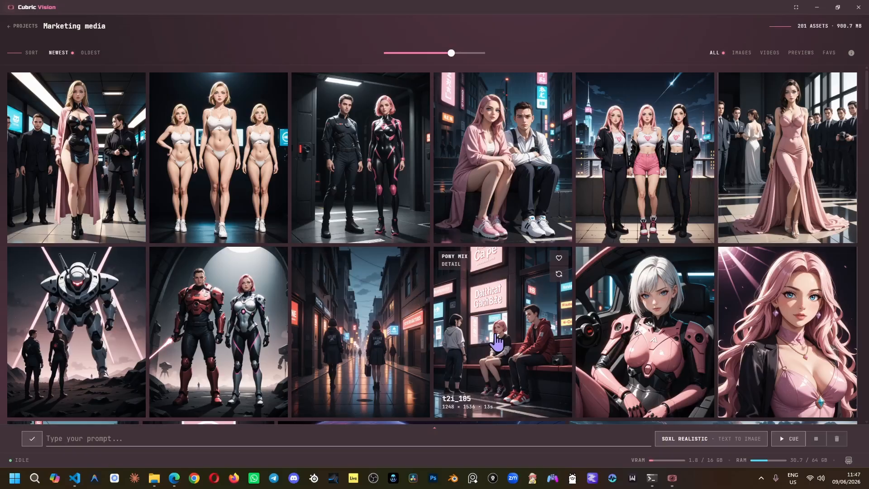
scroll(435, 326, down, 5)
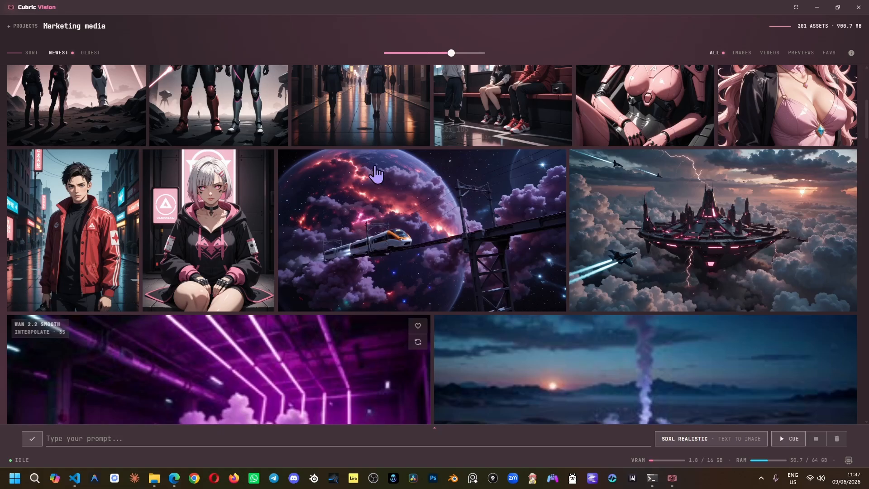
scroll(376, 170, down, 5)
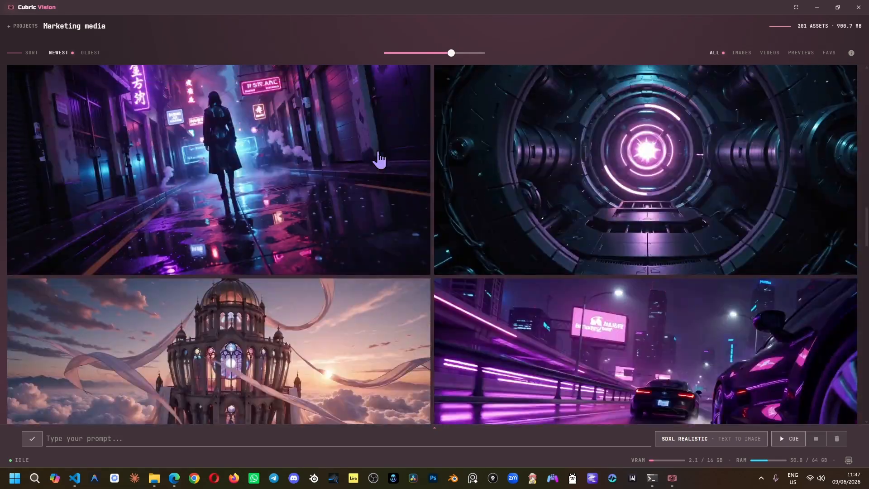
scroll(378, 161, up, 10)
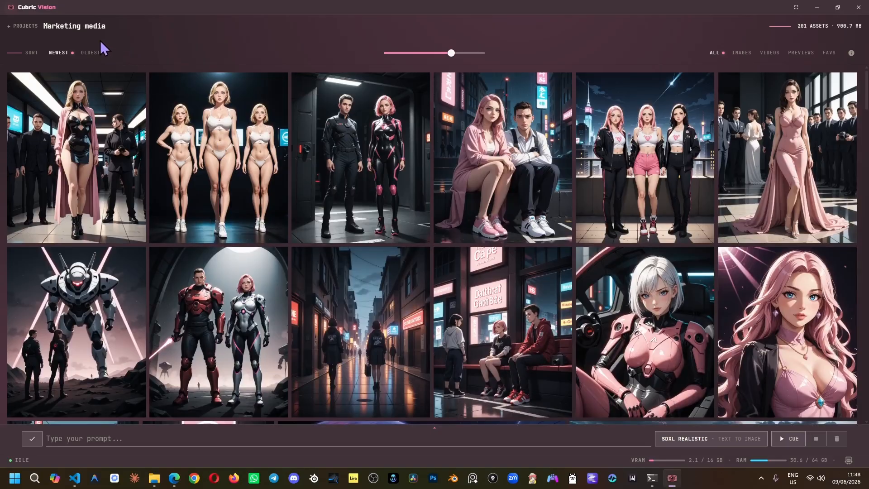
Try the gallery's Oldest and Newest sort orders and its Images, Previews and Favs filters, ending with All assets.
click(87, 53)
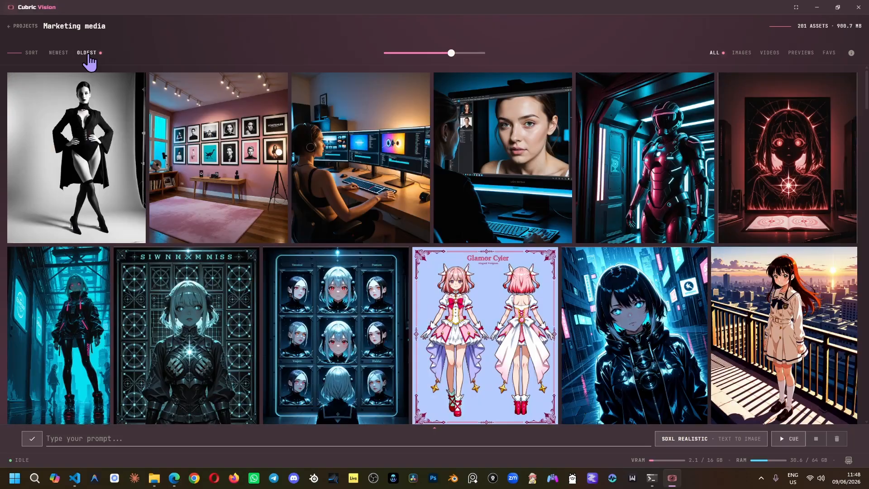
click(59, 53)
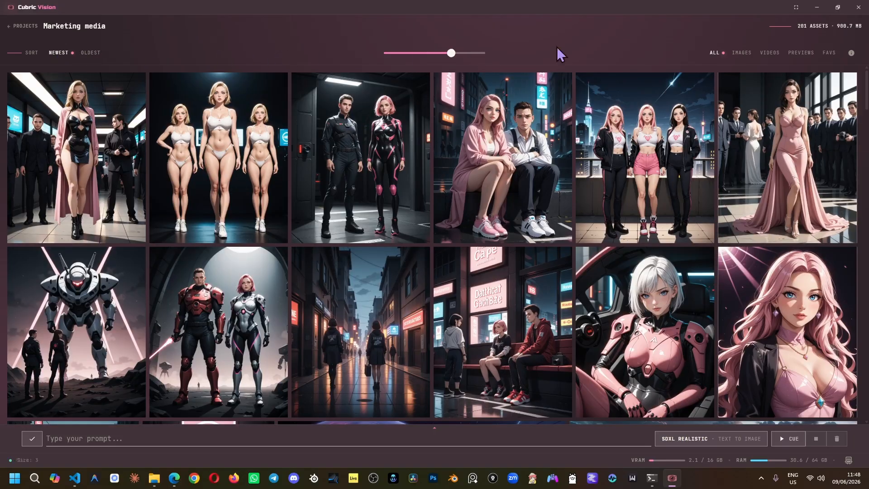
click(742, 55)
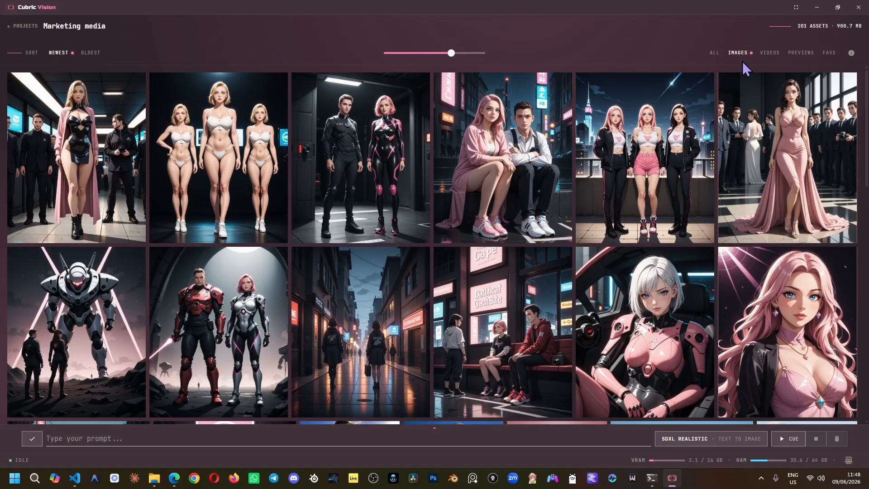
click(805, 54)
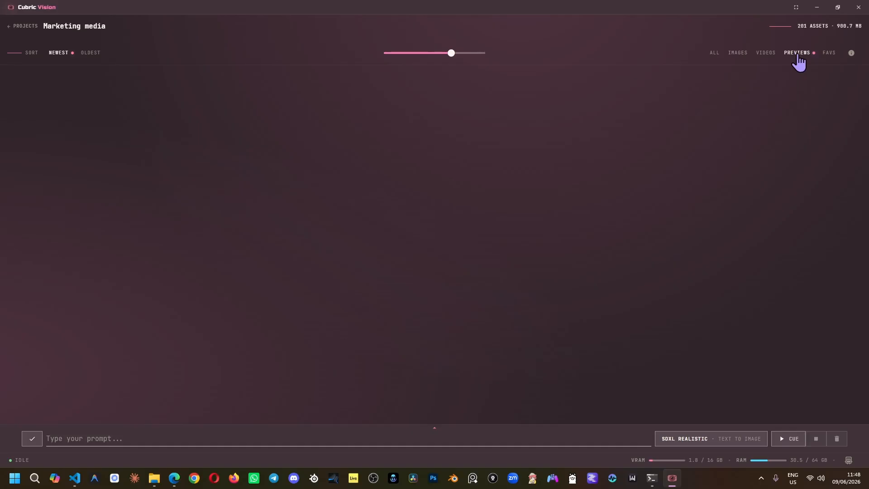
click(830, 65)
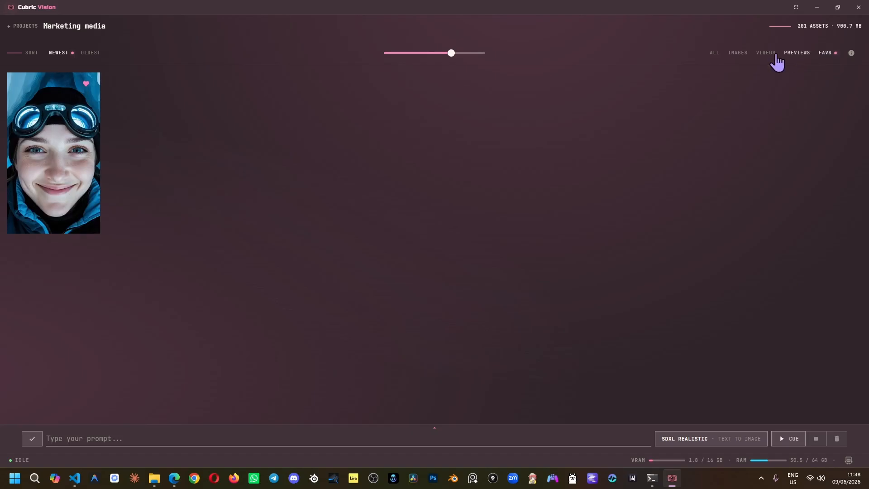
click(718, 60)
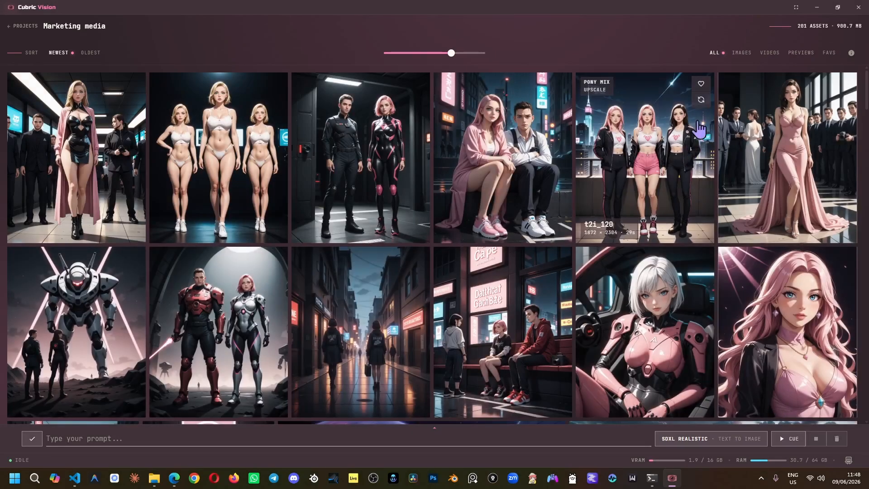
Mark images t2i_120 and t2i_121 as favourites, check them under the Favs filter, and return to All.
click(560, 84)
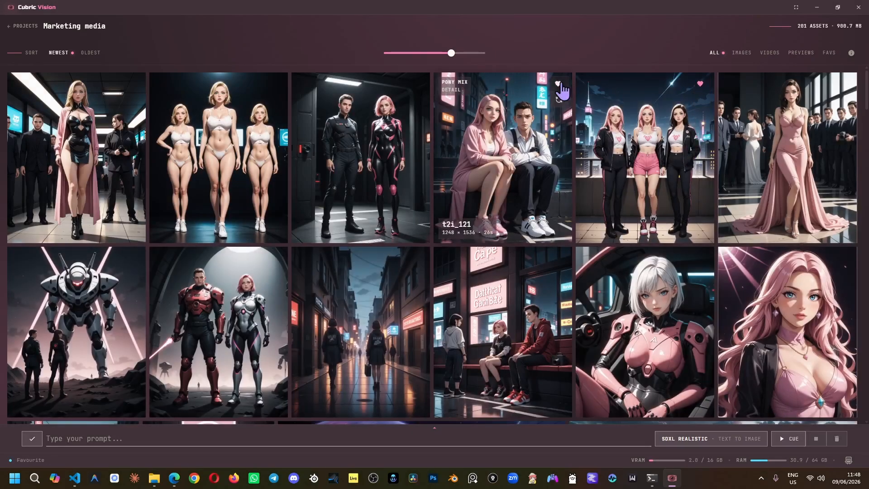
click(835, 60)
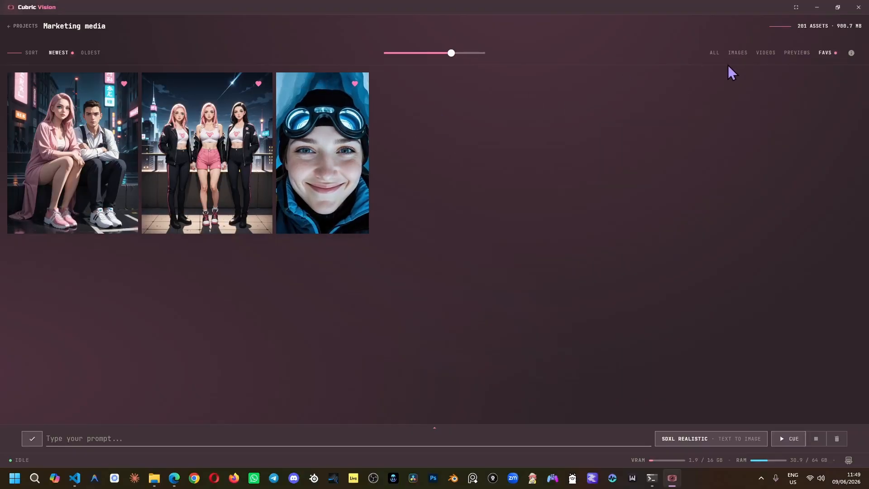
click(715, 52)
Try smaller and larger gallery thumbnail sizes, ending one size smaller than the initial setting.
drag(454, 60, 418, 58)
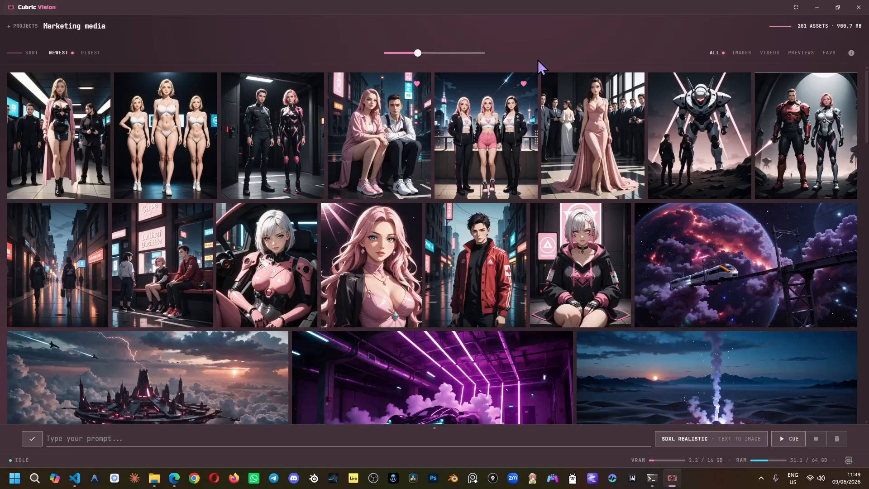
key(Left)
key(Right)
key(Right)
key(Right)
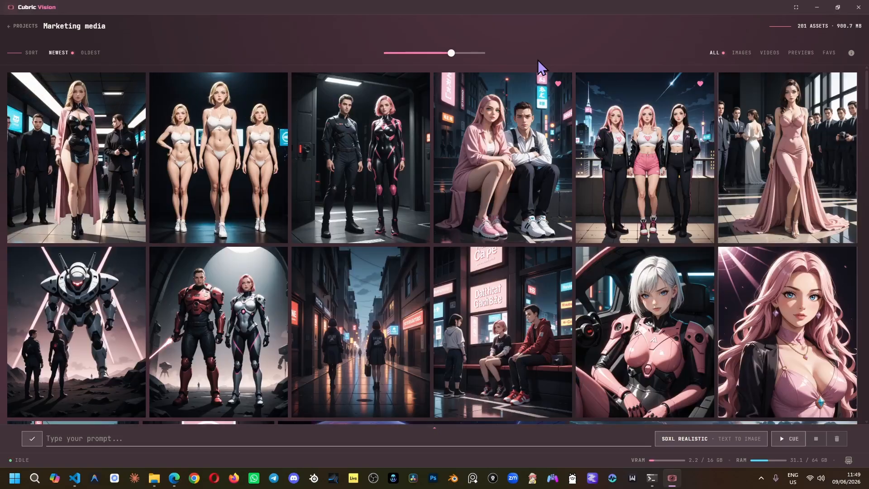
key(Left)
key(Left)
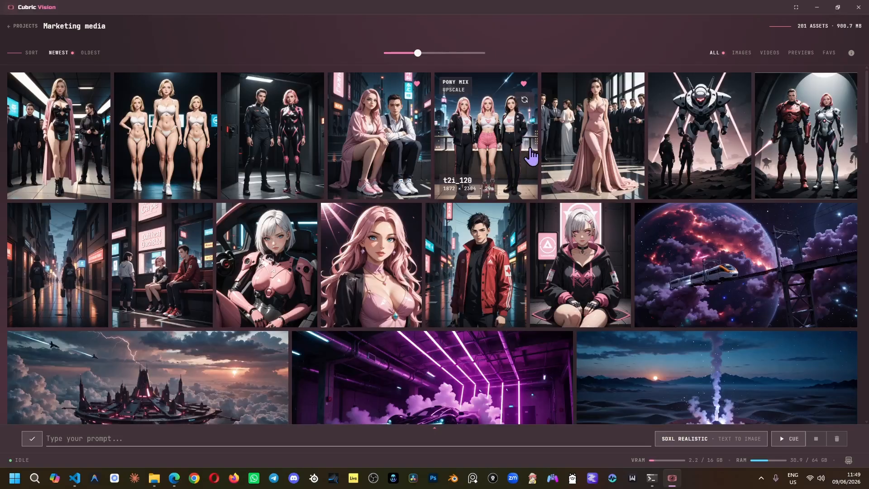
Shrink the scale of the whole interface and enlarge it to slightly above its original size.
scroll(526, 166, down, 5)
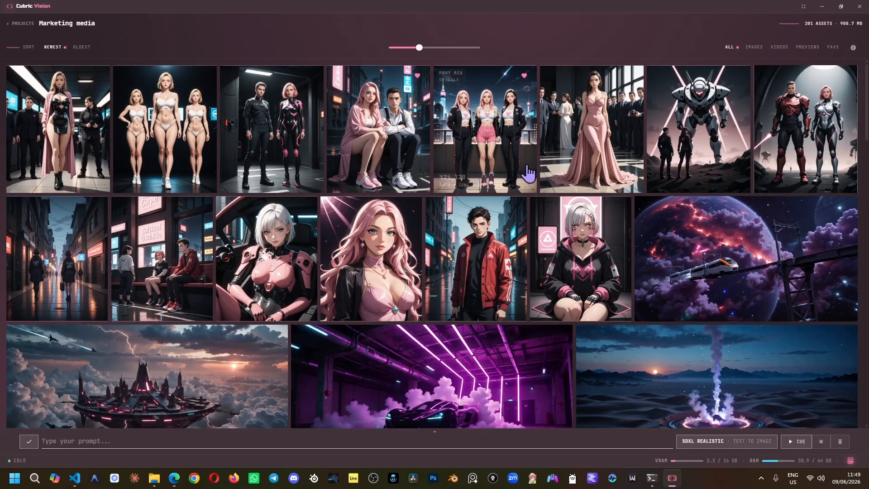
scroll(526, 166, up, 3)
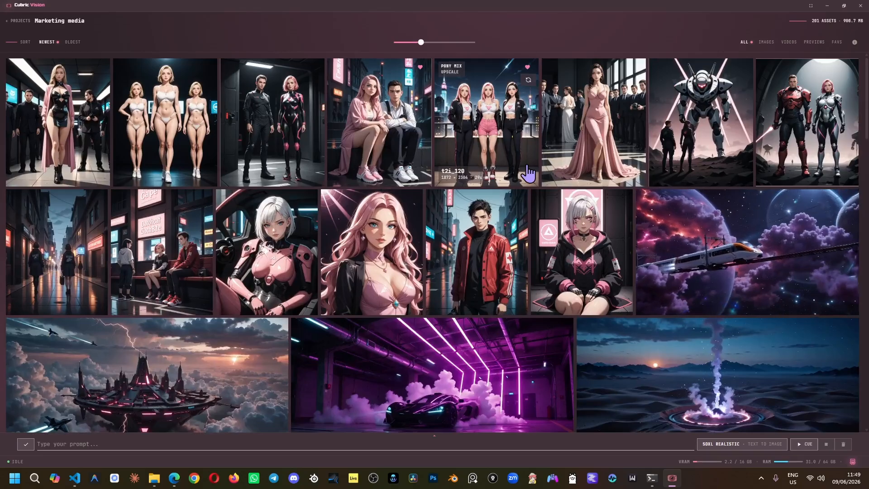
scroll(528, 174, up, 3)
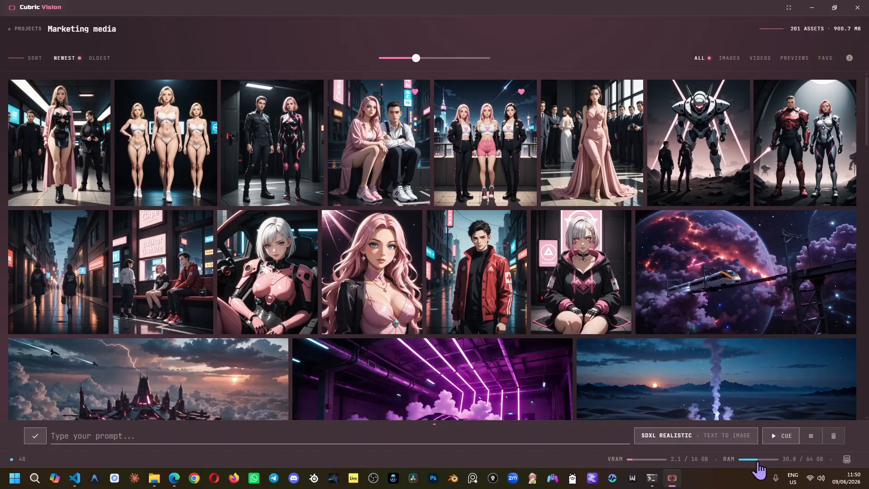
Turn on the info labels for all gallery items and examine their model, operation, name and resolution details.
click(848, 461)
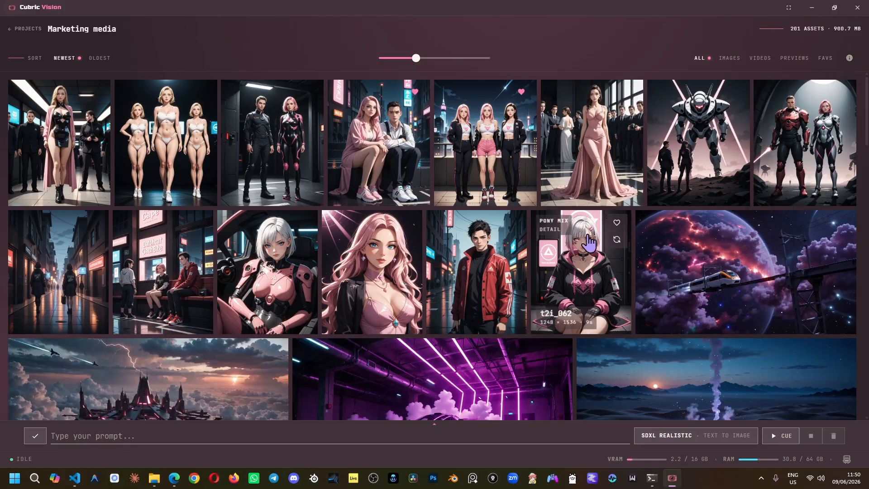
mouse_move(464, 266)
mouse_move(368, 272)
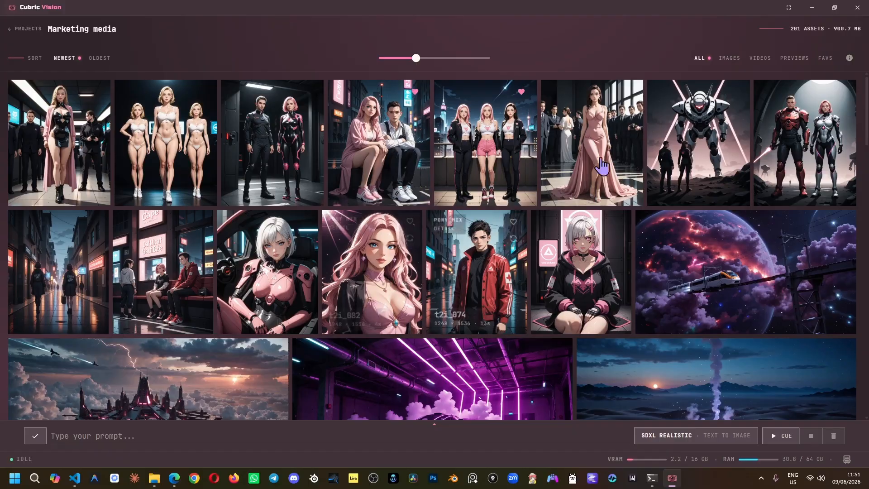
click(850, 64)
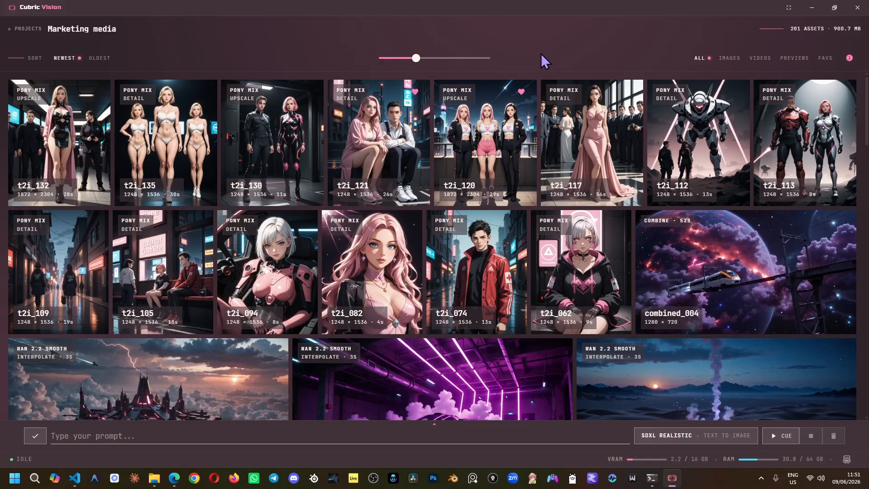
mouse_move(498, 156)
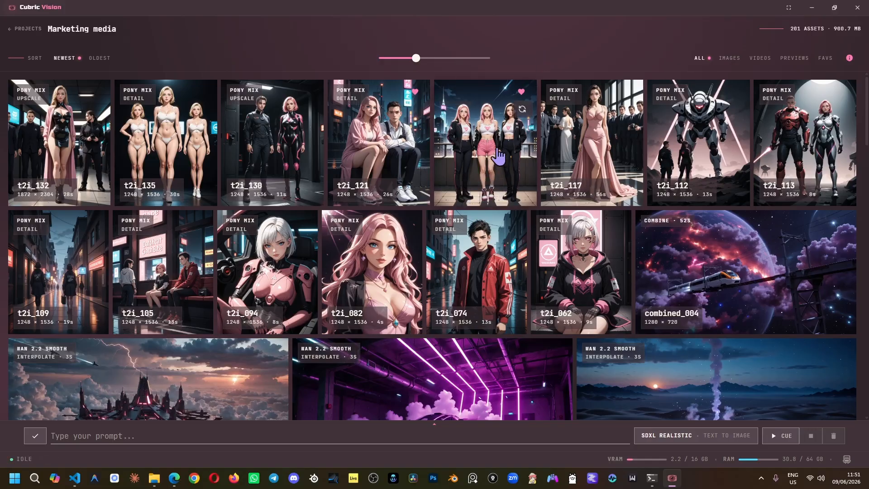
mouse_move(367, 274)
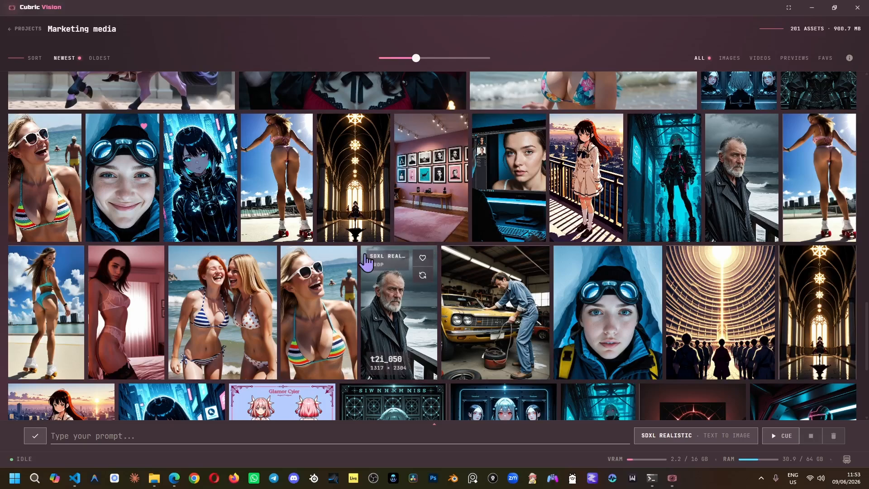
Multi-select five neighbouring gallery images, starting with t2i_053 and ending with t2i_043, and clear the selection.
click(323, 316)
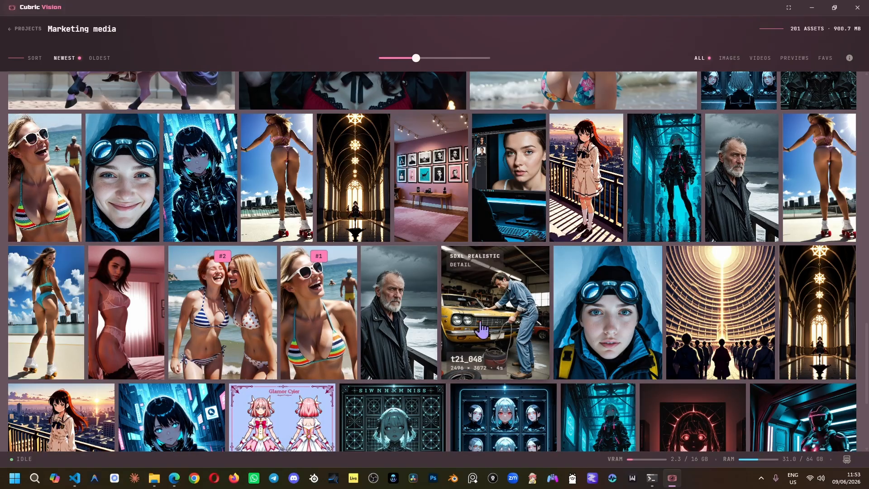
click(433, 315)
click(481, 311)
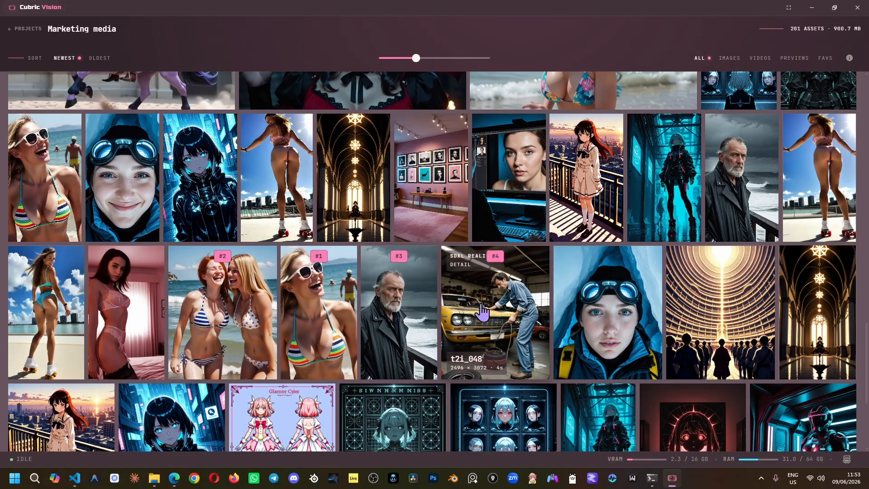
click(590, 311)
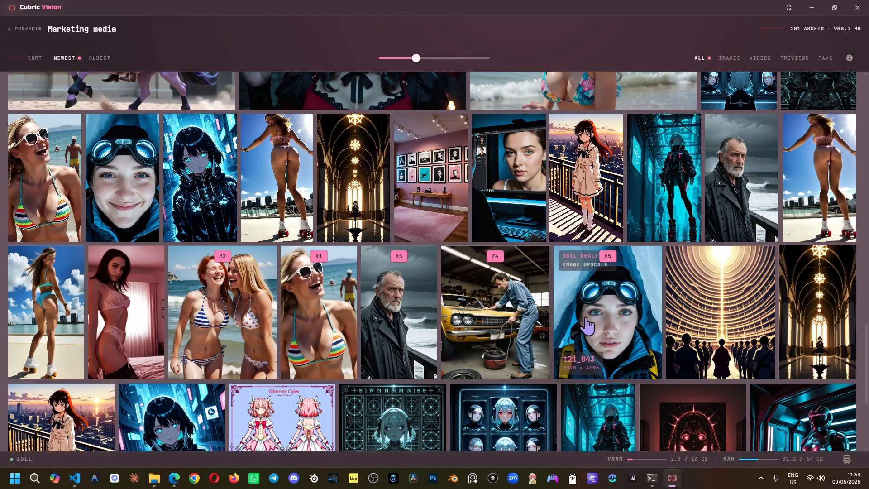
key(Escape)
Select the range of gallery images from t2i_053 through t2i_043, and reduce the selection to t2i_053 alone.
ctrl+click(325, 305)
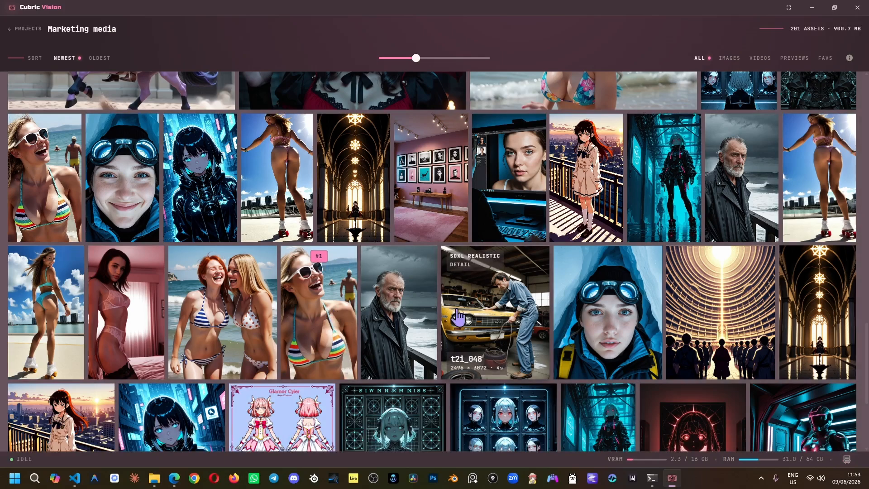
shift+click(604, 319)
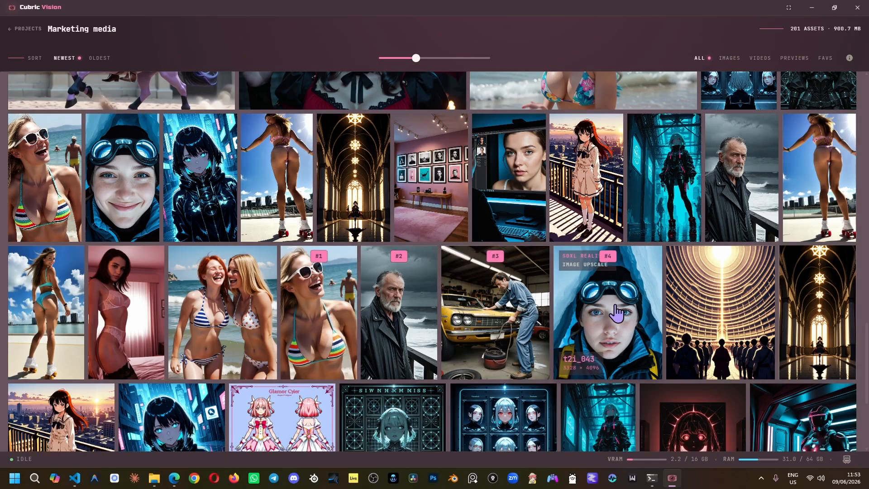
click(312, 323)
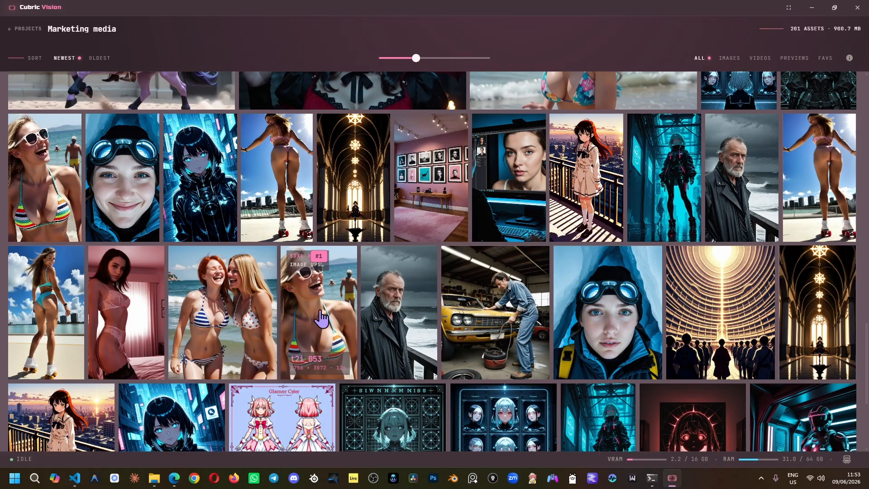
Add the beach video of the woman in white sunglasses, one row above, to the selection and compare it with t2i_053.
click(50, 188)
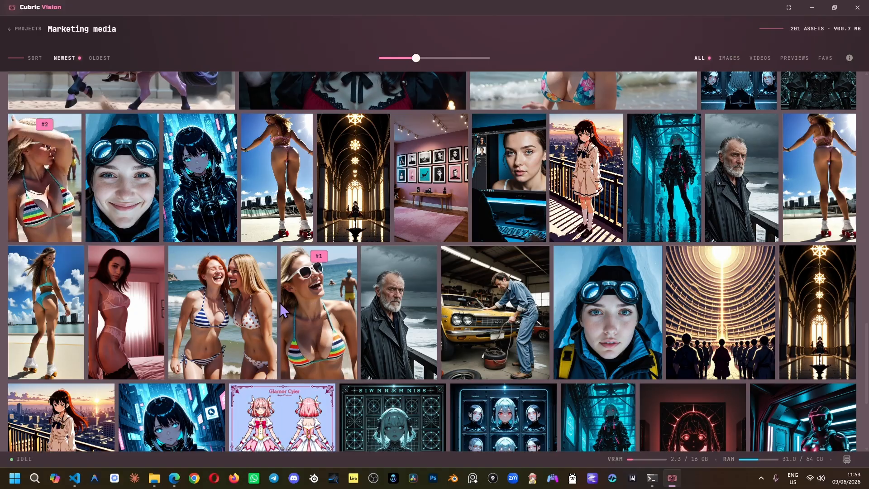
right_click(59, 187)
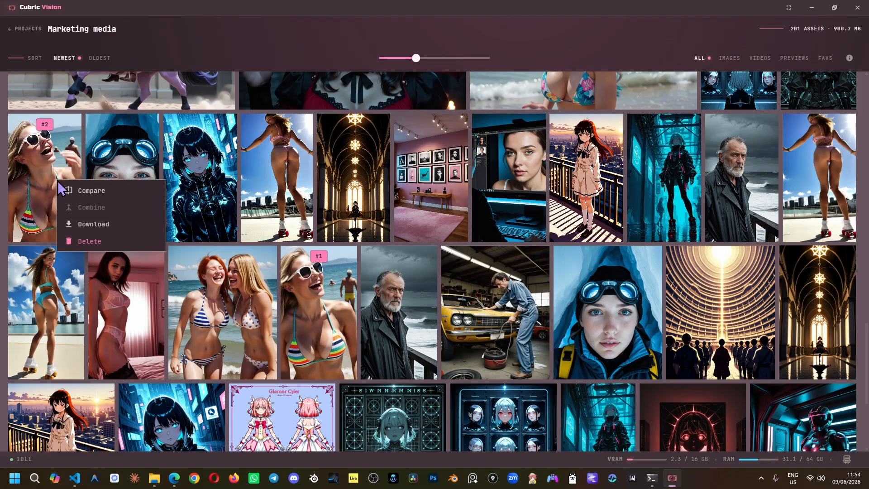
click(91, 191)
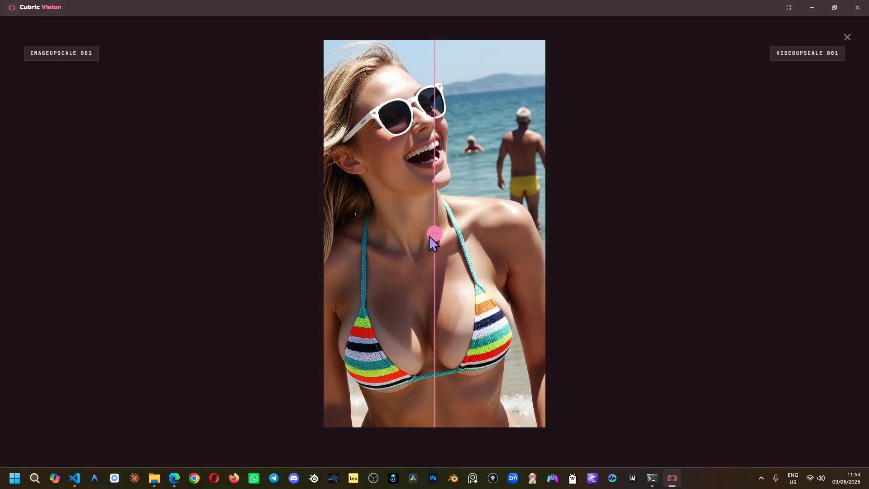
Inspect the image and video side by side by shifting the comparison divider, magnifying details and toggling video playback, and close the comparison.
mouse_move(434, 233)
mouse_down()
mouse_move(410, 233)
mouse_move(476, 229)
mouse_move(361, 228)
mouse_move(450, 231)
mouse_up()
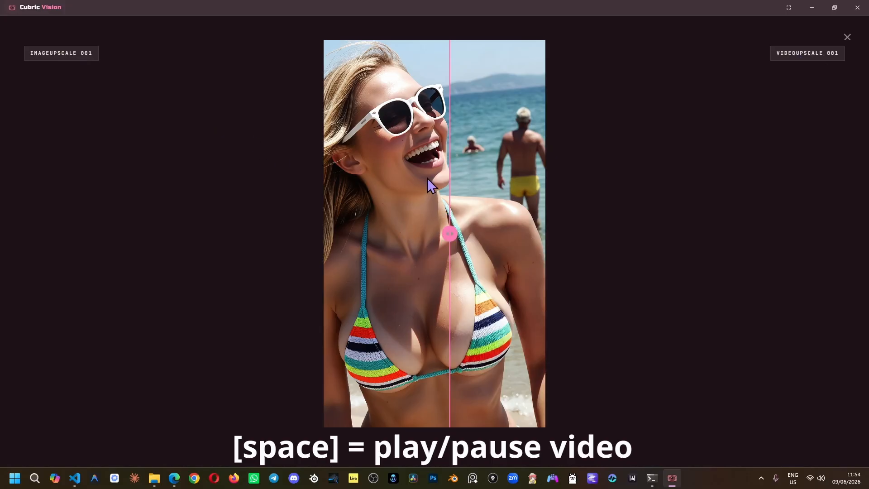
scroll(427, 178, up, 5)
scroll(427, 178, down, 5)
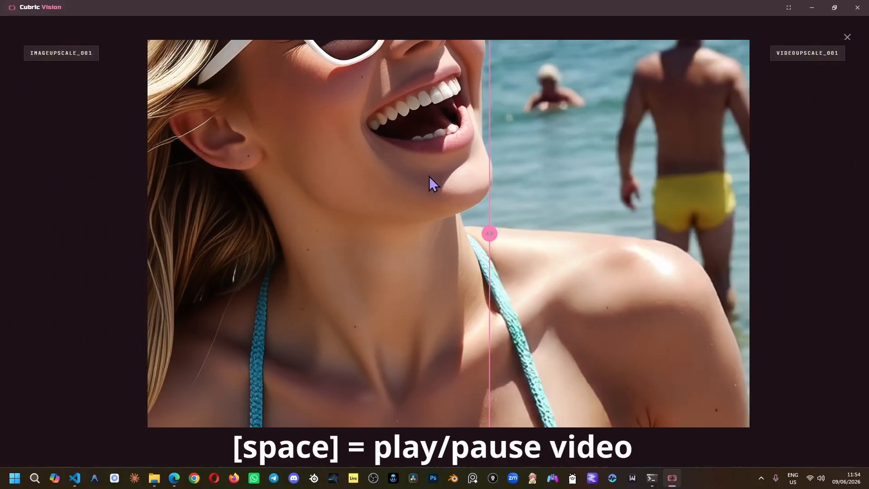
drag(430, 181, 458, 307)
drag(516, 234, 304, 233)
drag(364, 234, 506, 210)
key(space)
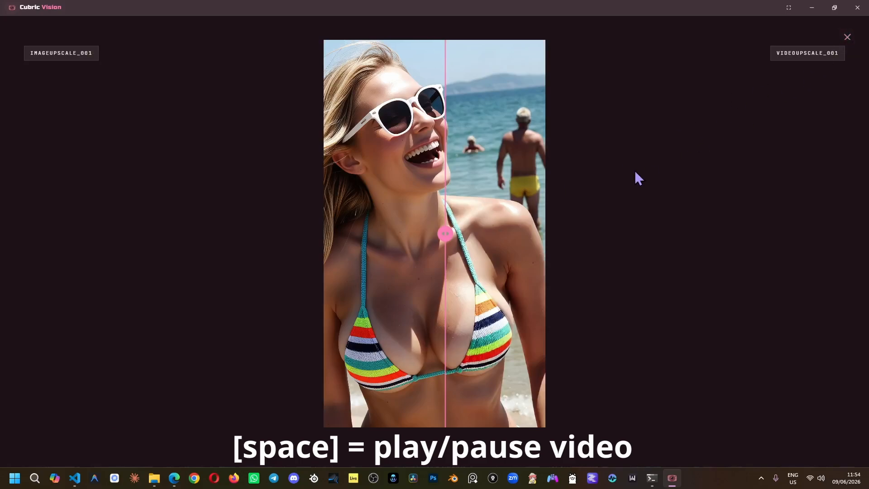
click(569, 222)
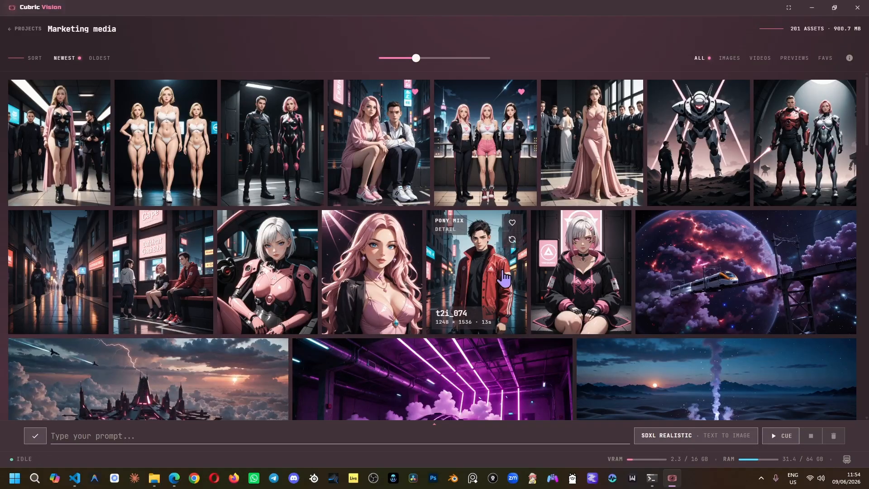
Combine the flying fortress video t2v_ms_024, the car video t2v_ms_023 and the neighbouring desert video into one video, in that order.
scroll(193, 216, down, 5)
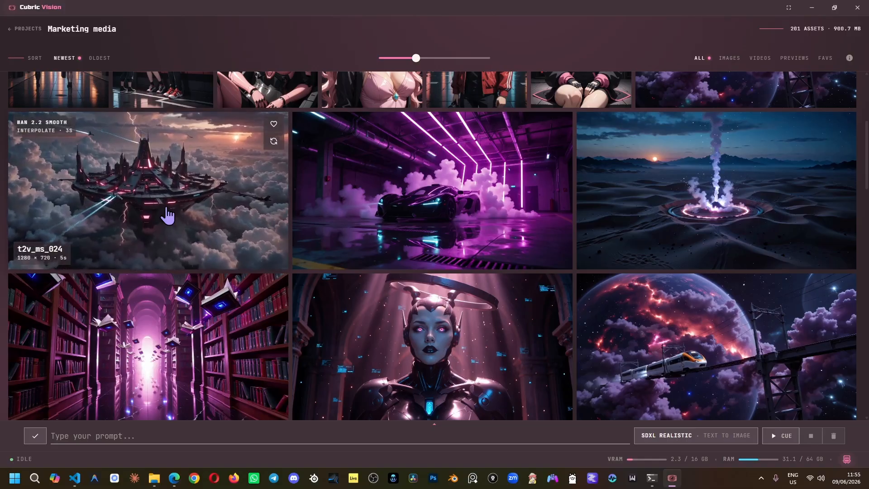
click(214, 219)
click(372, 213)
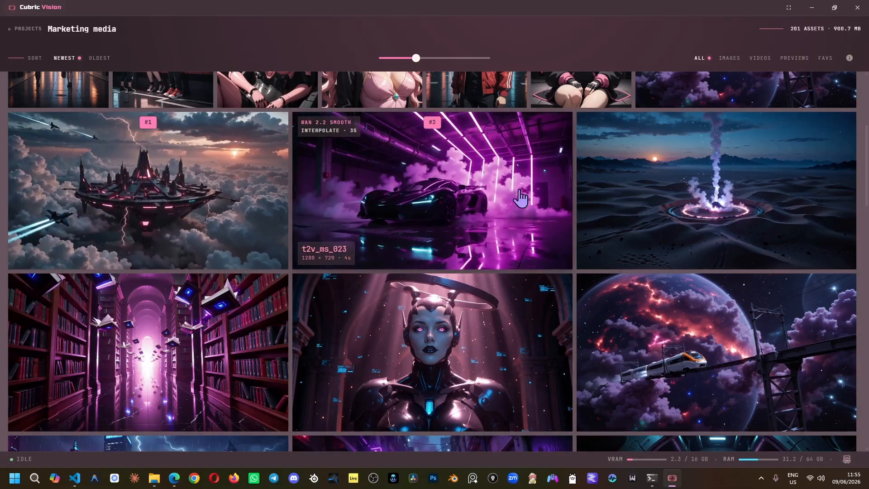
click(628, 190)
right_click(630, 187)
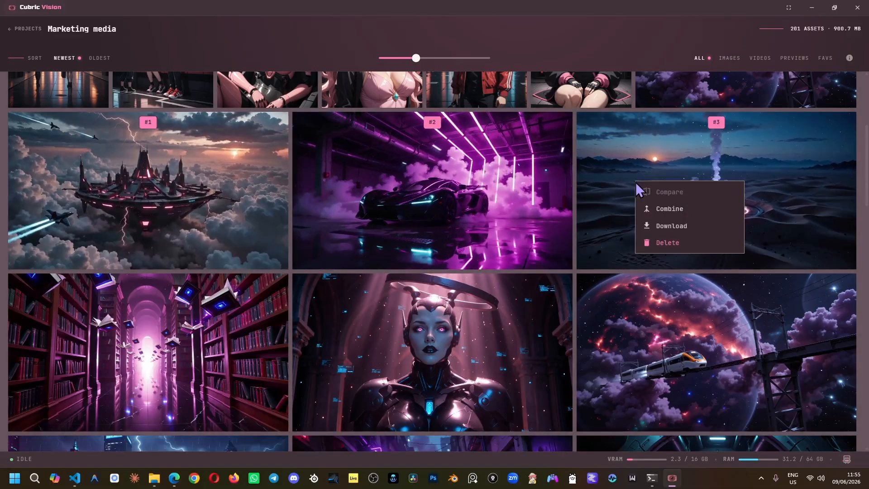
click(678, 210)
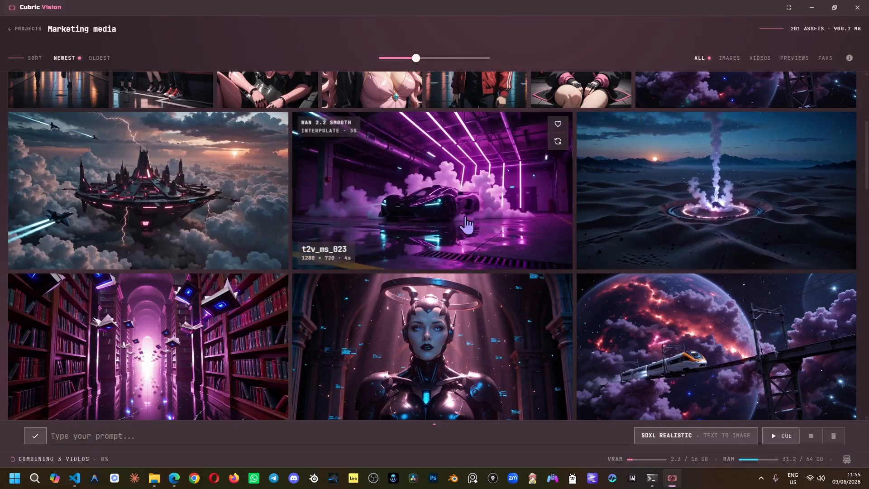
scroll(395, 249, up, 5)
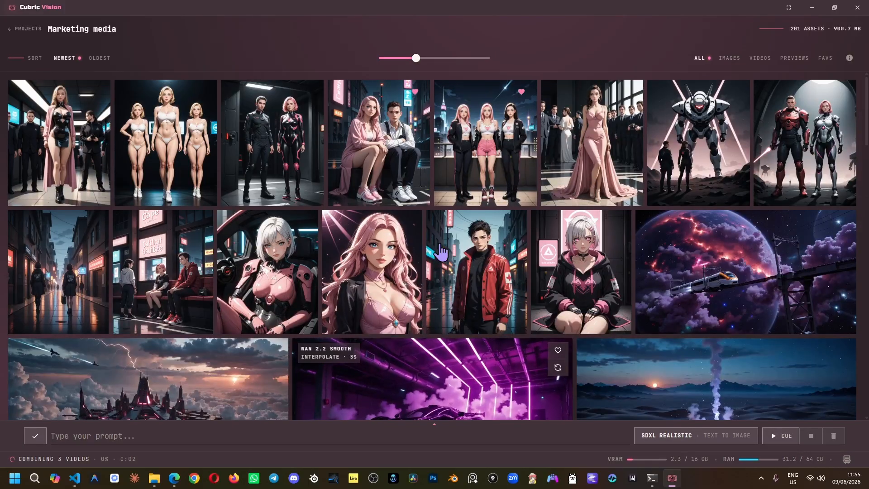
scroll(394, 246, down, 2)
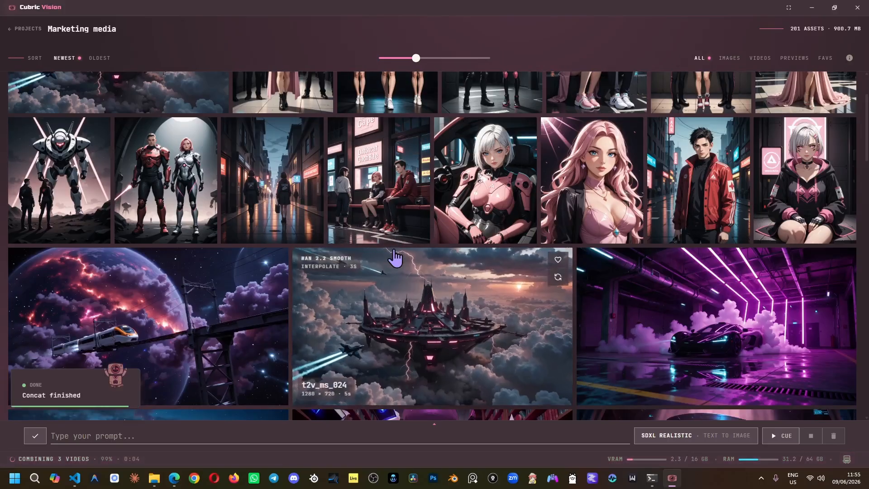
scroll(393, 254, up, 2)
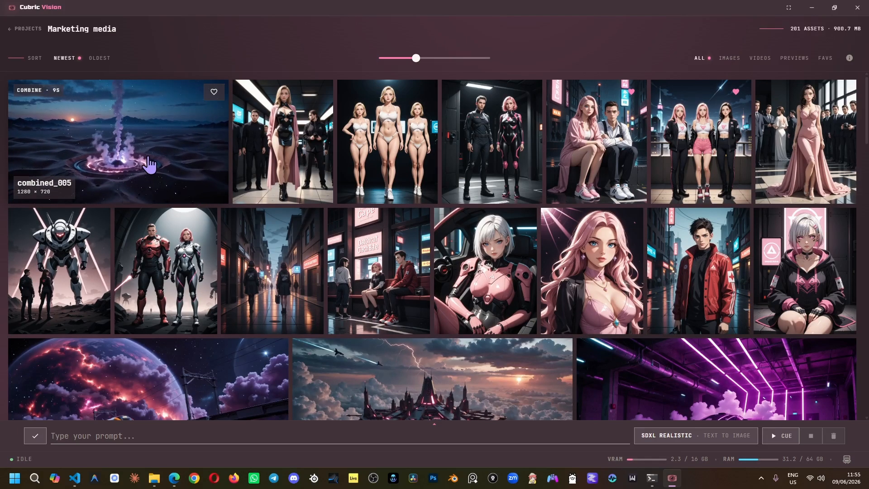
Check the actions offered for image t2i_105, and open it and the combined_004 video in turn, returning to the gallery each time.
scroll(385, 196, down, 2)
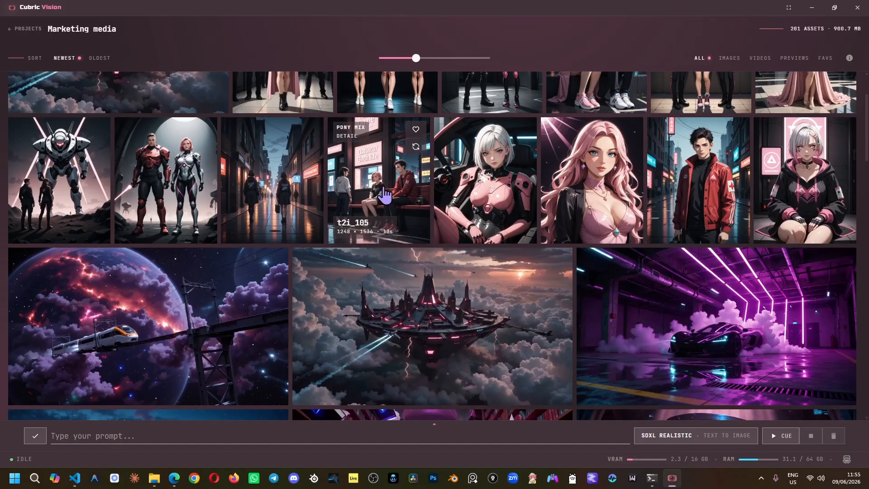
right_click(385, 195)
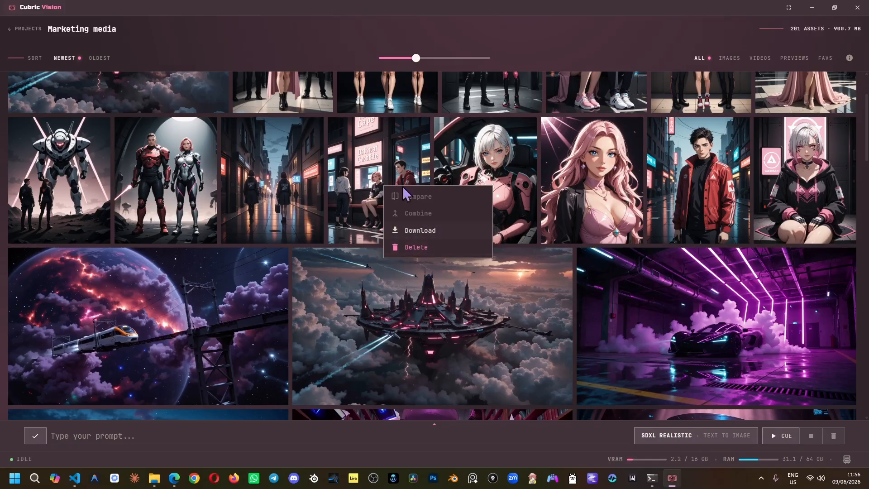
click(385, 172)
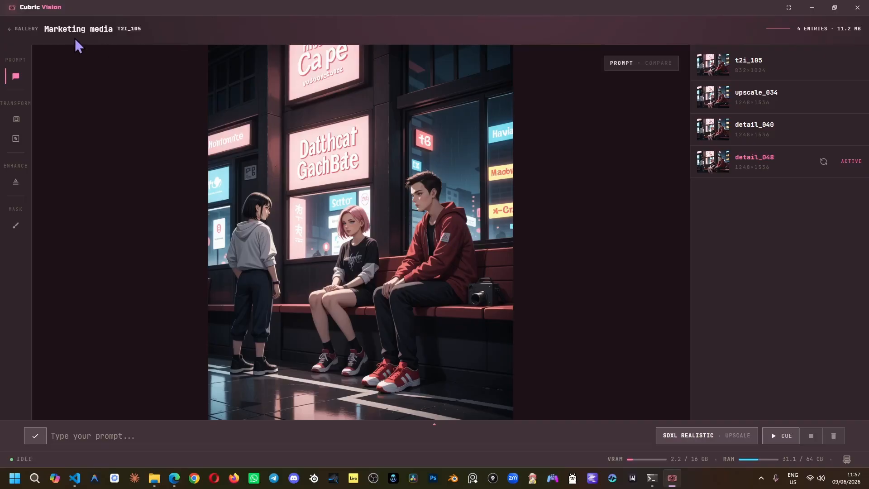
click(24, 29)
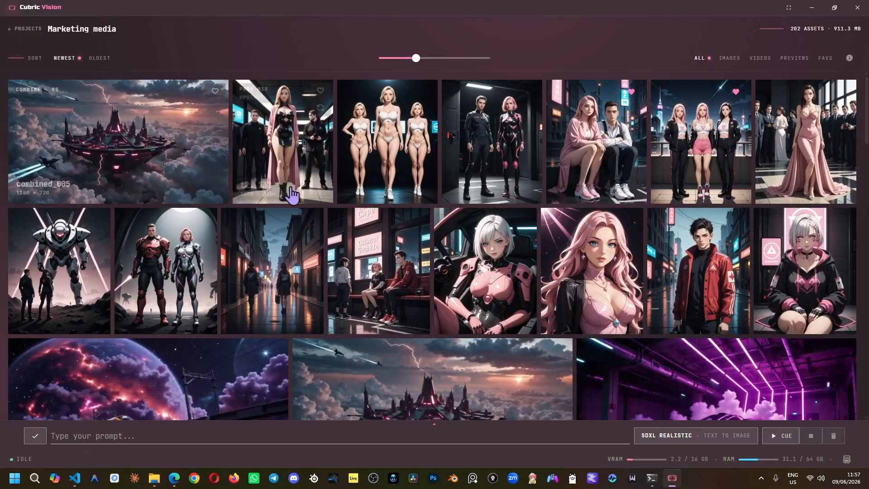
click(149, 380)
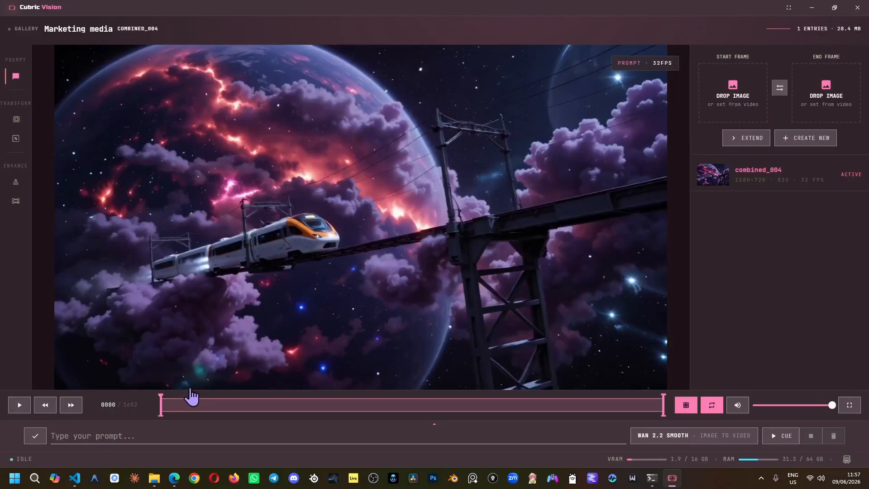
key(Escape)
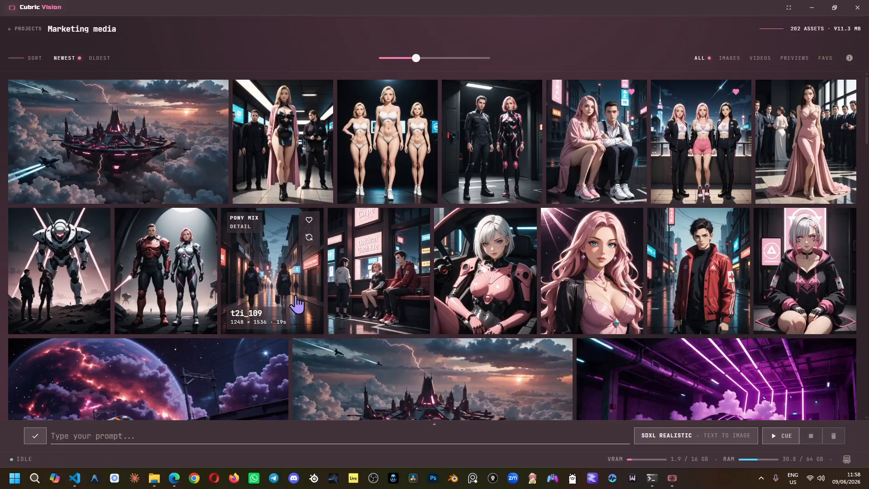
Leave the Marketing media project and create a new project named tutorial in the default location.
click(28, 29)
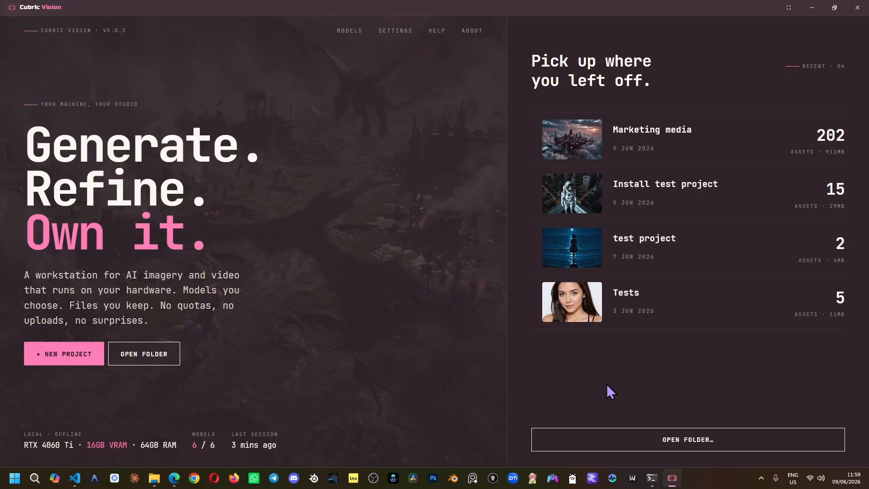
click(84, 352)
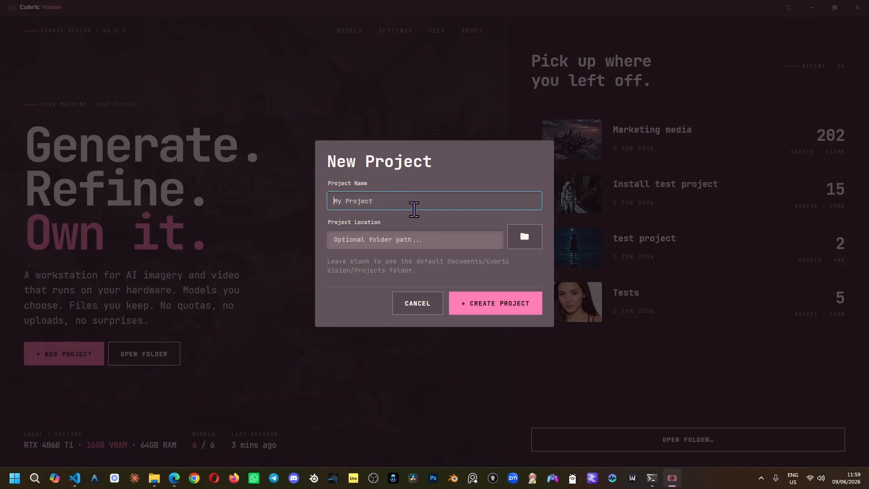
text(turorial)
key(Left)
key(Left)
key(Left)
key(BackSpace)
text(t)
click(488, 307)
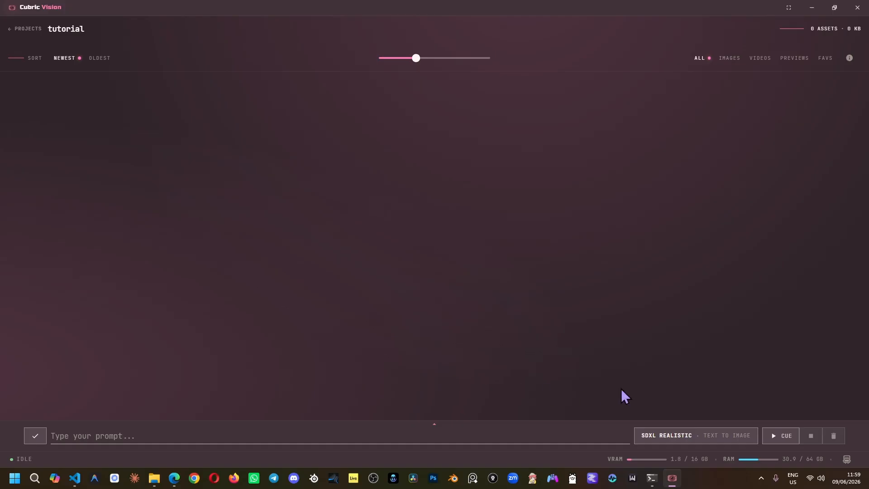
Switch the prompt field to the negative prompt and back to the positive prompt.
click(165, 437)
click(35, 443)
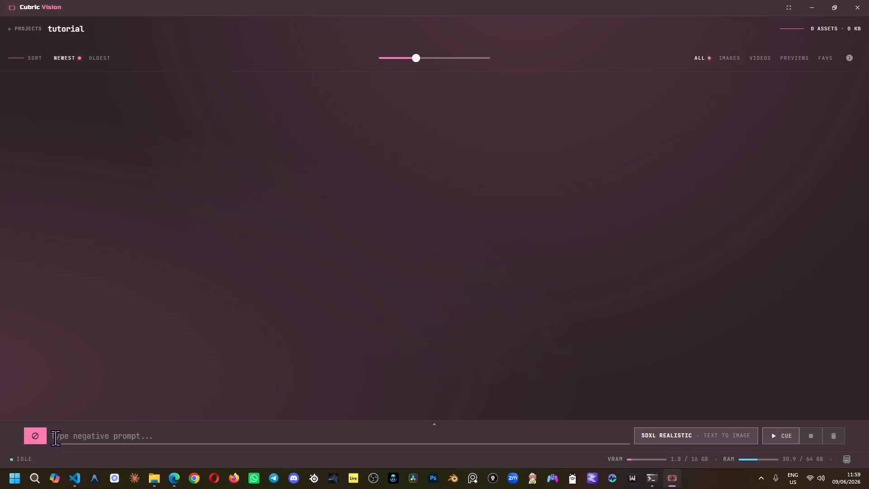
click(35, 444)
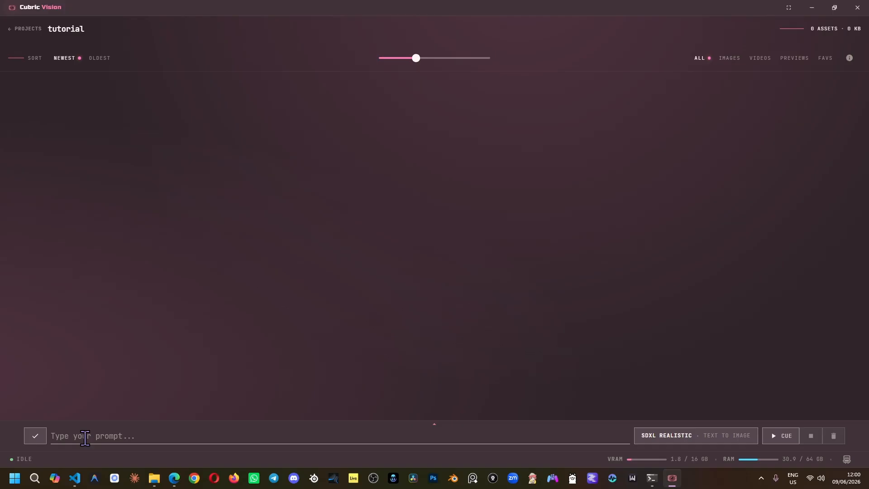
Enter a positive prompt describing a woman riding a tiger in a lush night forest, UFOs with neon and scan lights, heavy rain, dark moody cinematic composition.
click(85, 438)
key(ctrl+super)
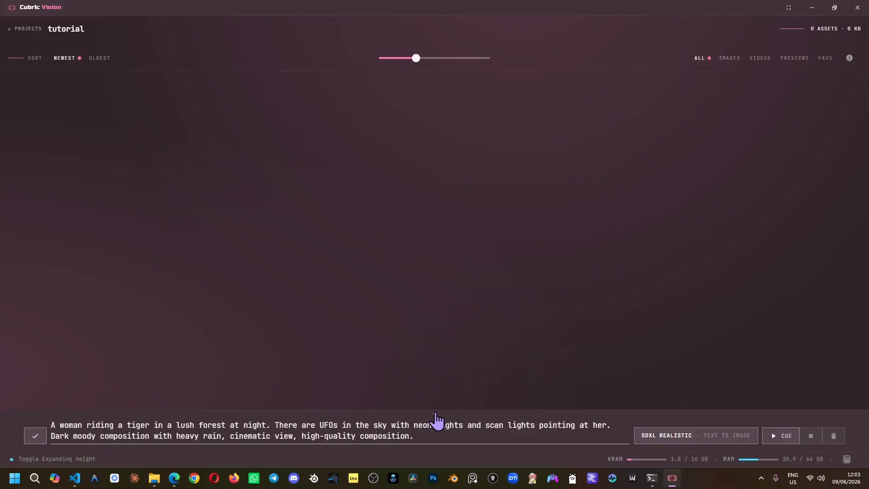
Collapse and re-expand the prompt field's height, and add four blank lines to the prompt and undo them.
click(435, 414)
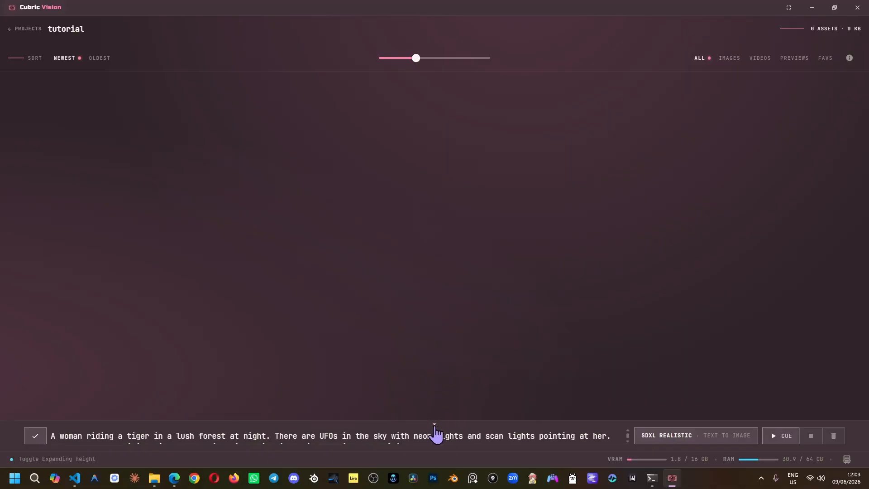
click(436, 426)
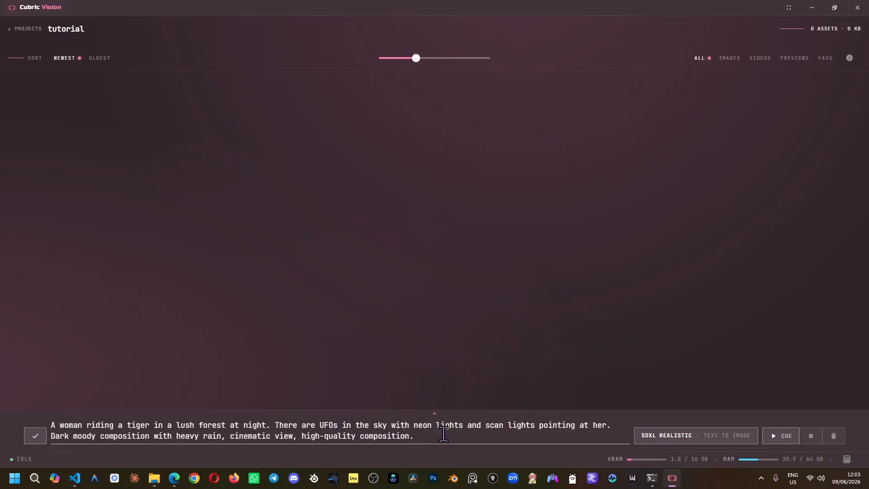
key(Return)
key(Return)
key(Return)
key(Return)
key(ctrl+z)
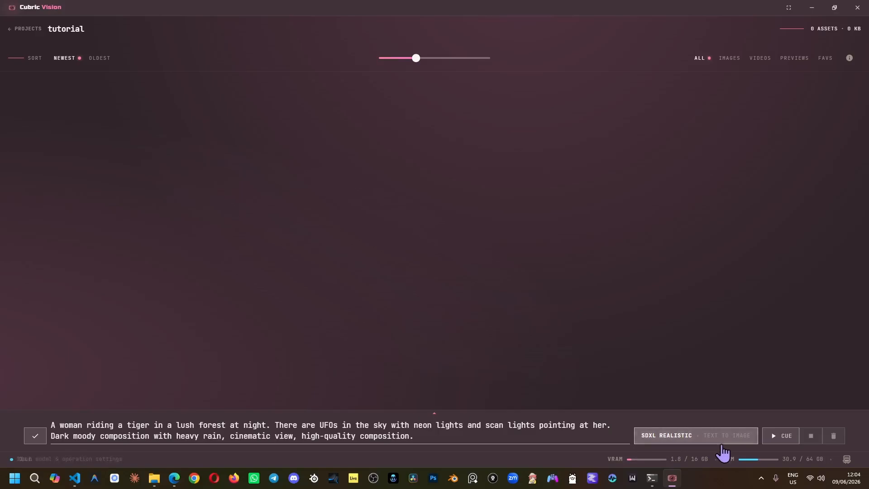
Examine the available generation models and the upscale model and LoRA slot settings of SDXL Realistic.
click(685, 440)
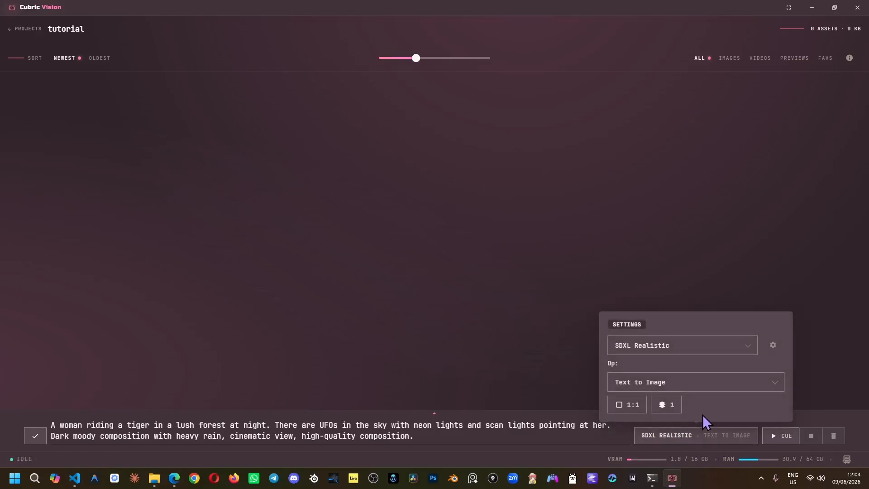
click(715, 350)
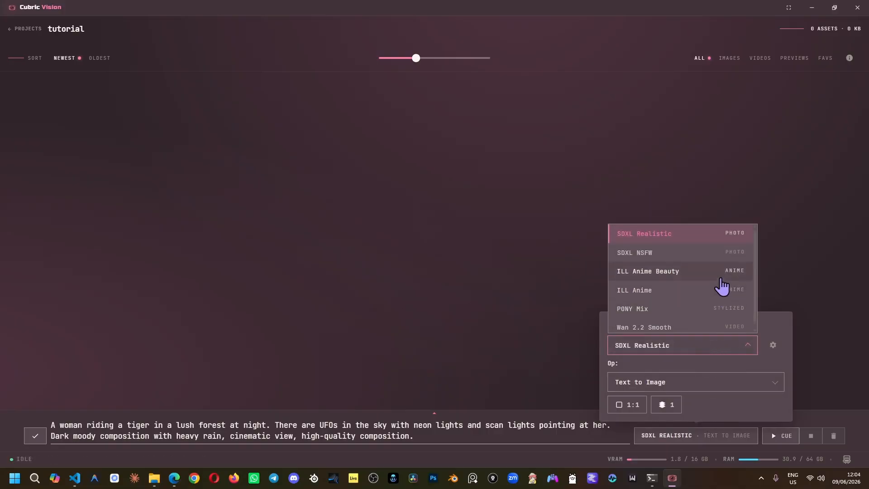
scroll(714, 277, up, 1)
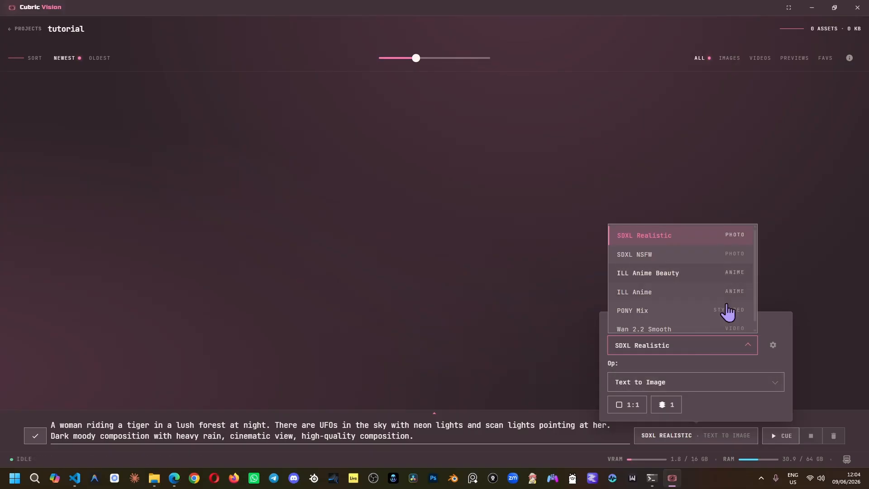
click(748, 363)
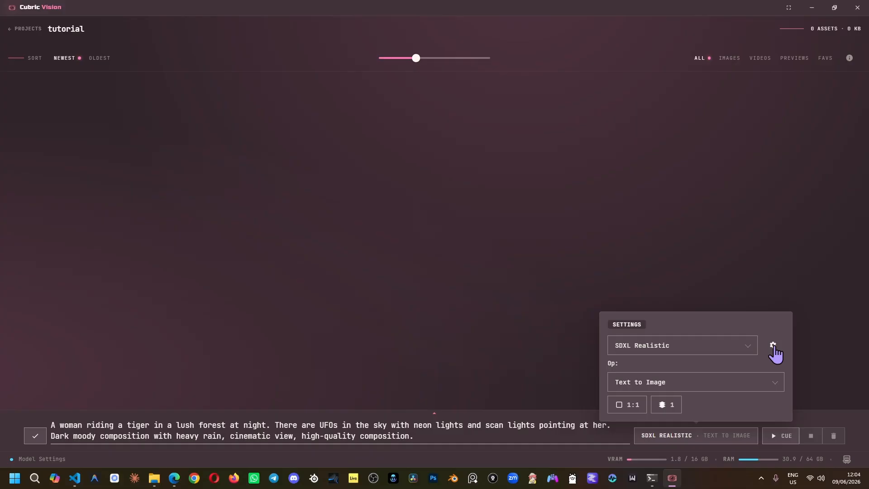
click(773, 347)
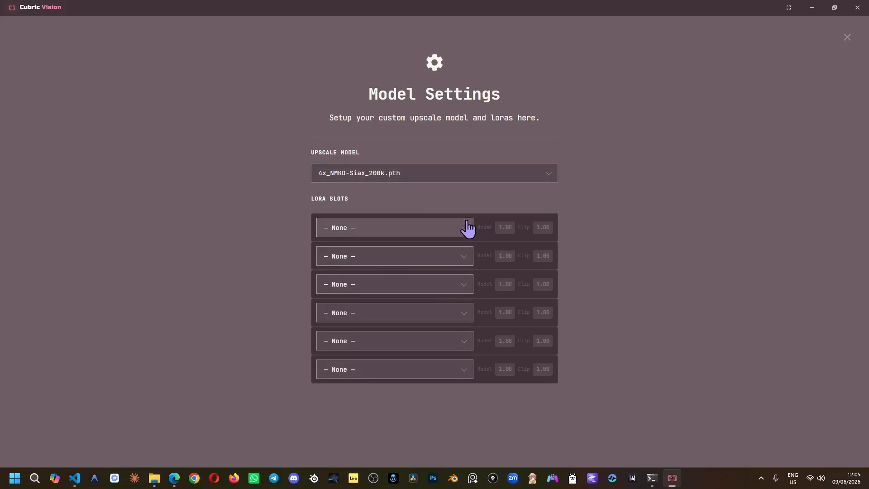
click(847, 37)
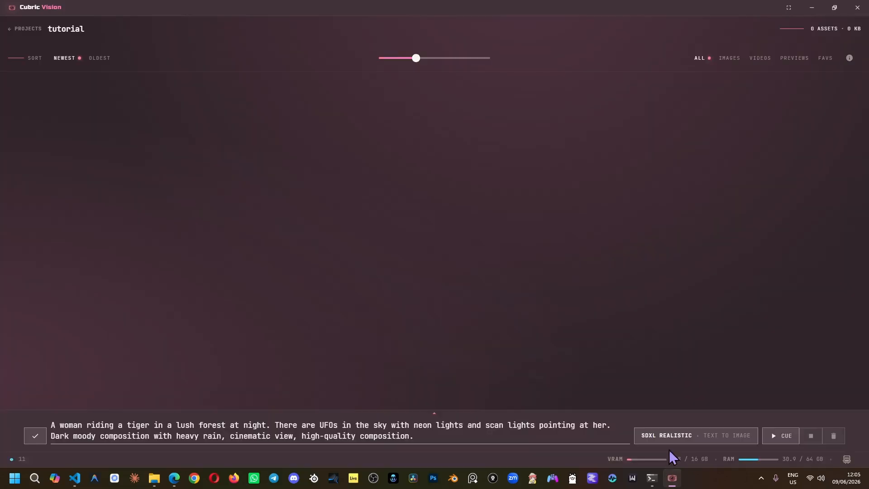
Examine the list of generation models and the operations available for SDXL Realistic.
click(678, 437)
click(675, 350)
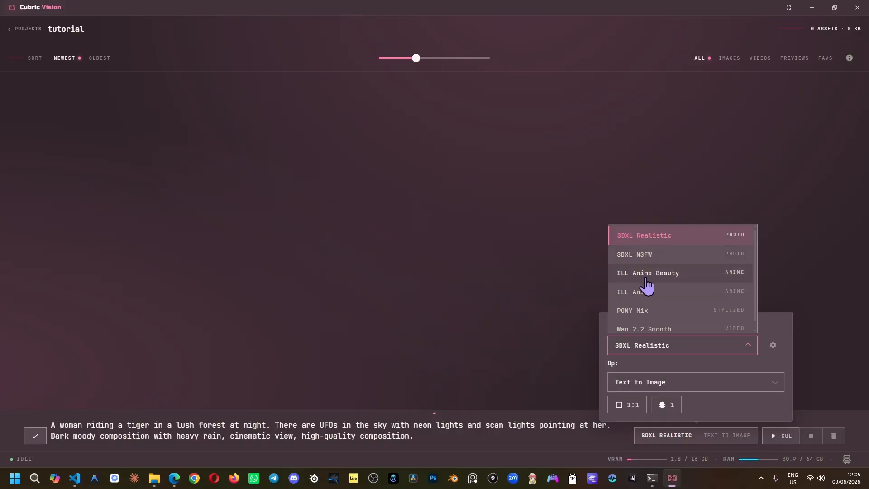
click(726, 406)
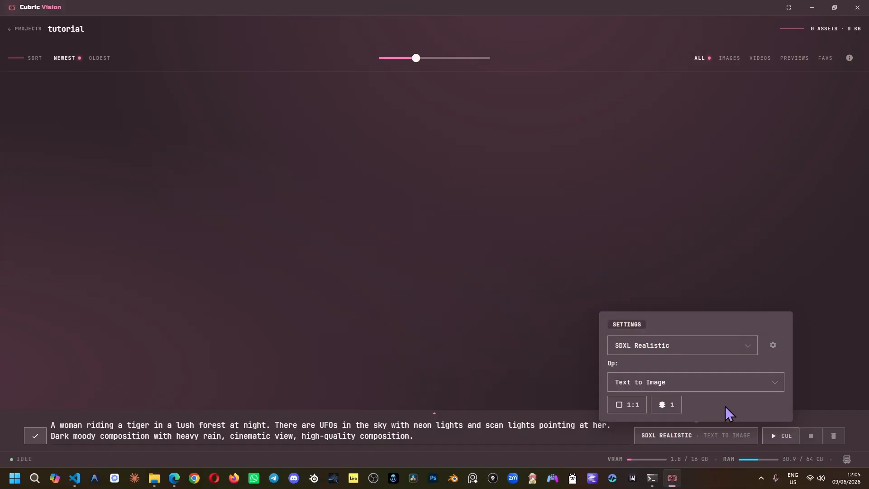
click(709, 389)
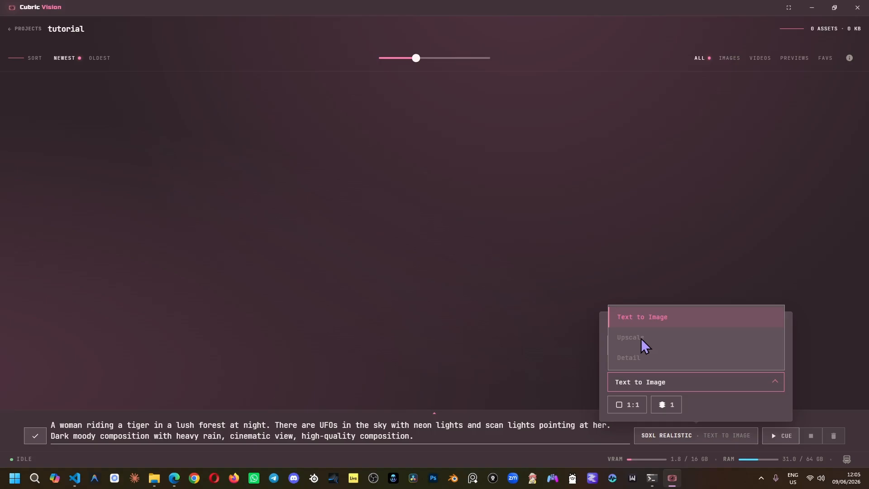
click(726, 400)
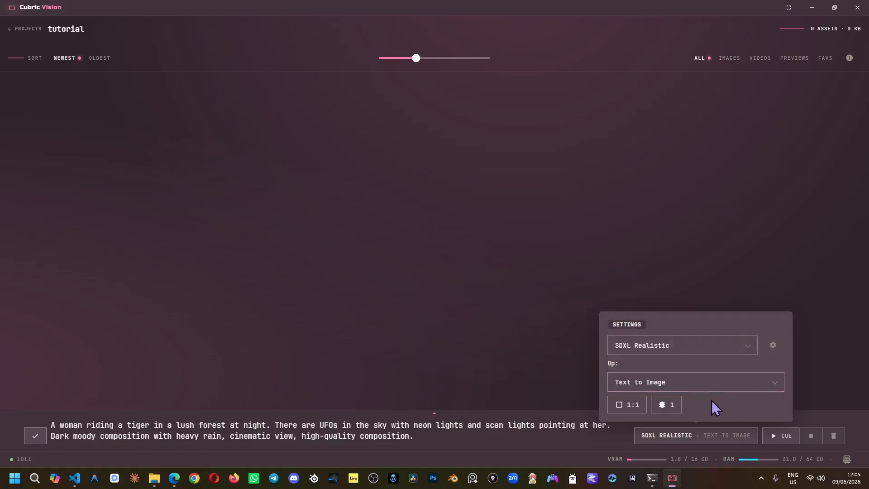
Set the generation's aspect ratio to landscape 16:9 and the batch size to 4.
click(616, 405)
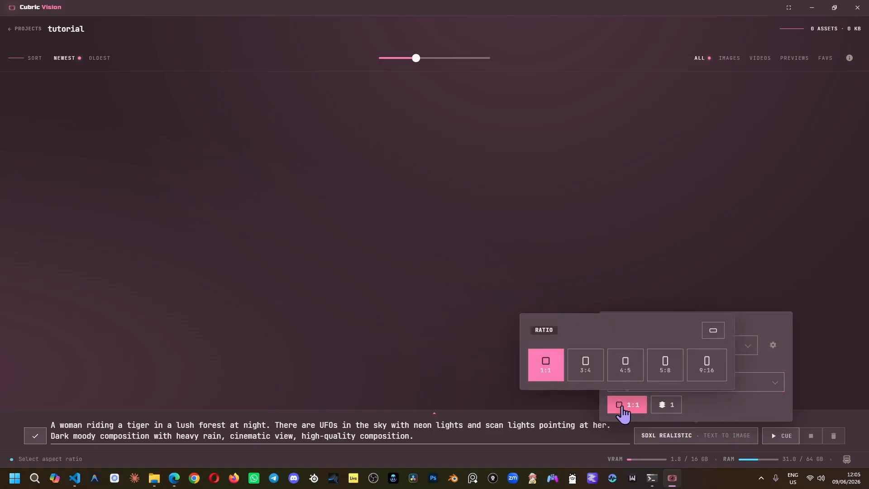
click(709, 337)
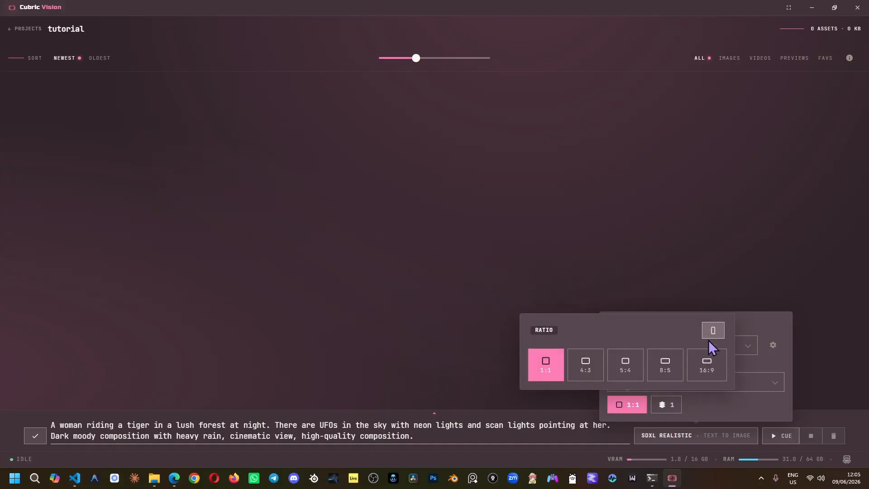
click(707, 364)
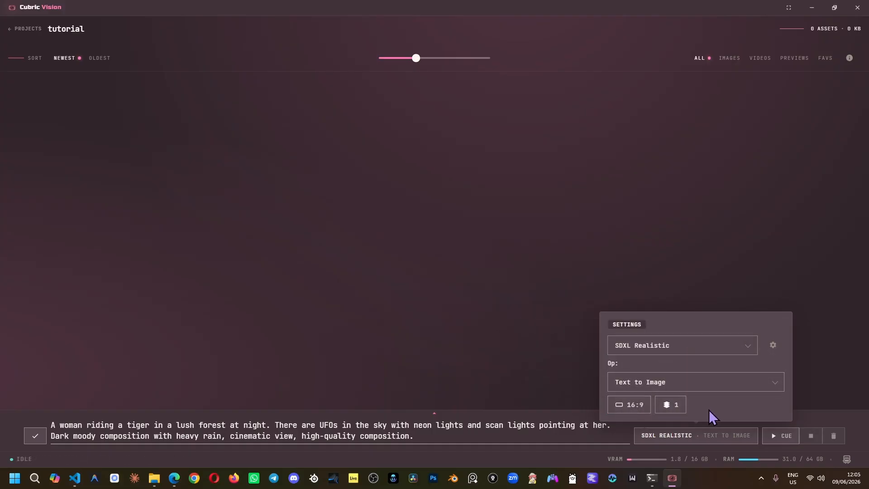
click(676, 407)
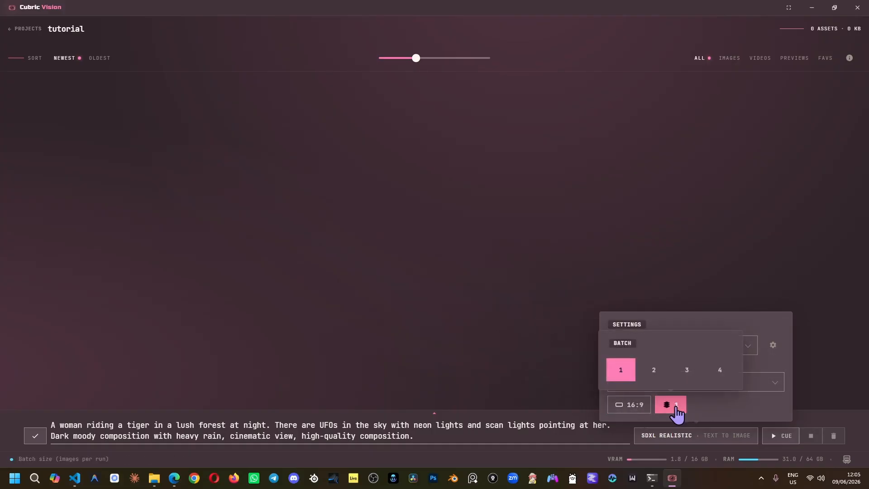
click(721, 375)
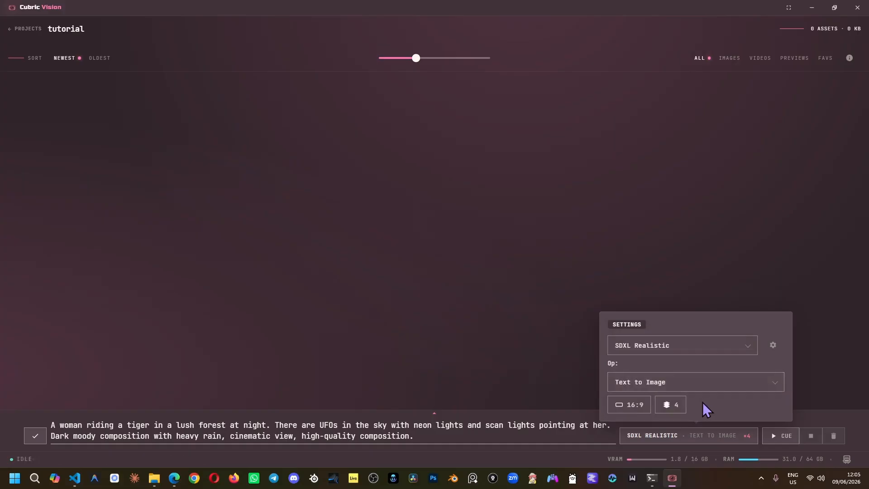
Queue three runs of the four-image batch and check the job queue.
click(782, 436)
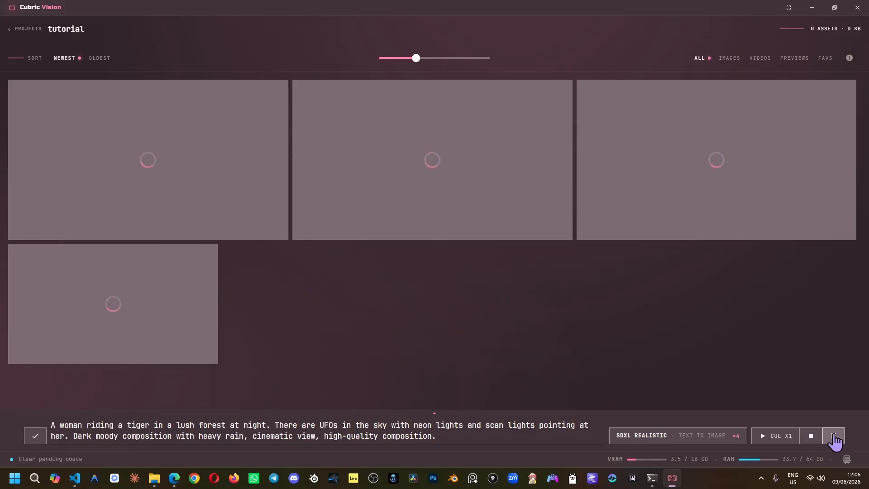
click(773, 438)
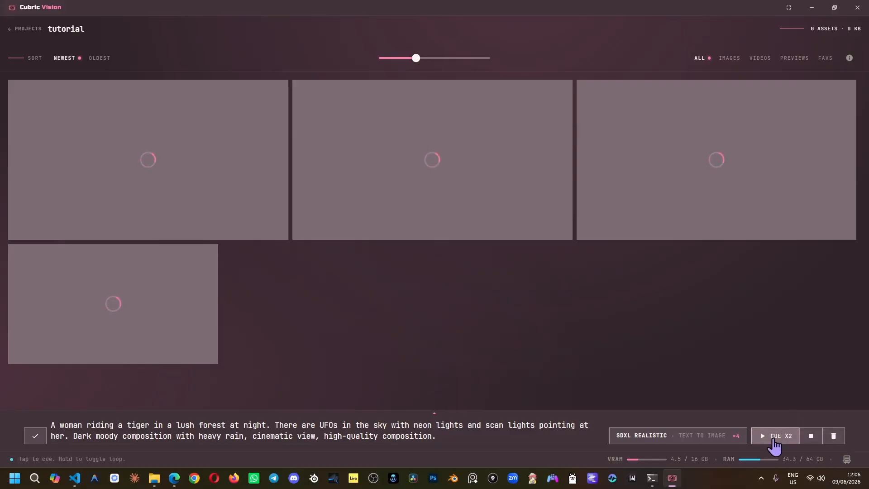
click(773, 438)
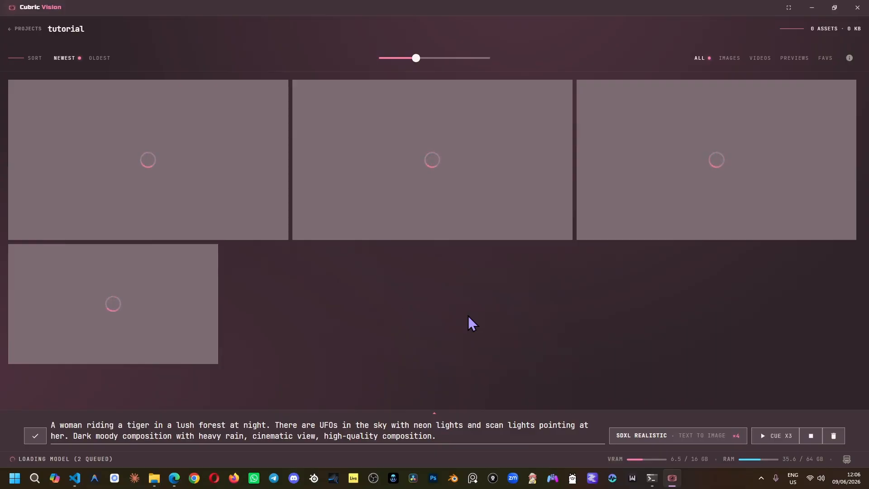
key(q)
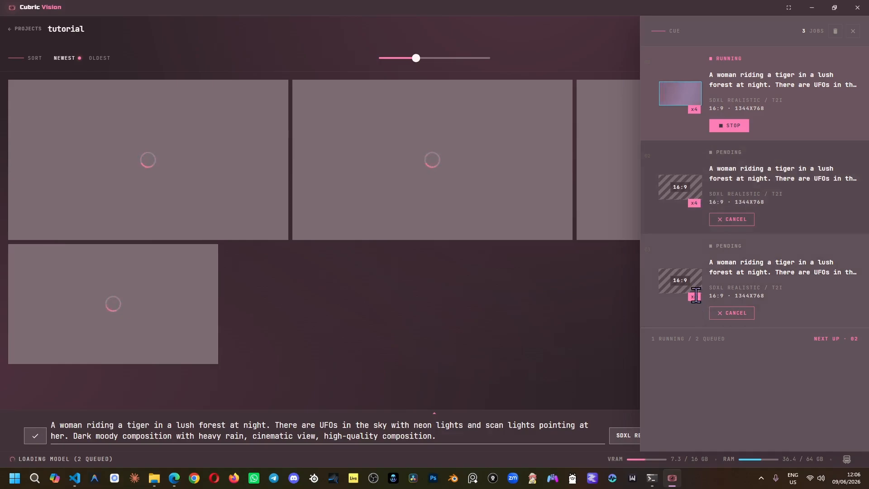
click(601, 310)
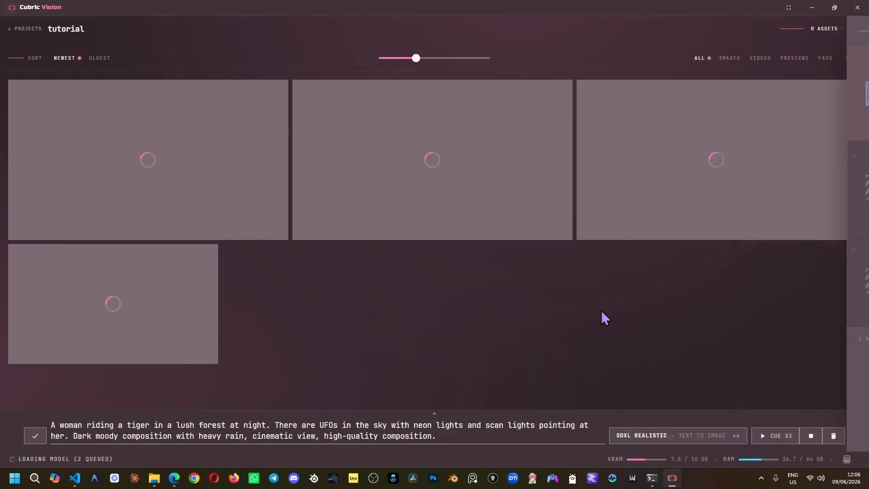
Set the batch size to 1 and add another generation run to the queue.
click(714, 439)
click(654, 404)
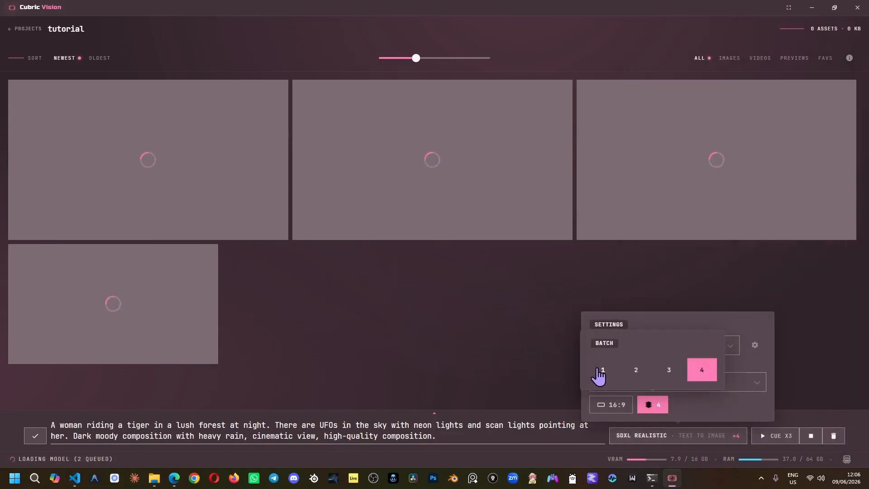
click(603, 370)
click(778, 438)
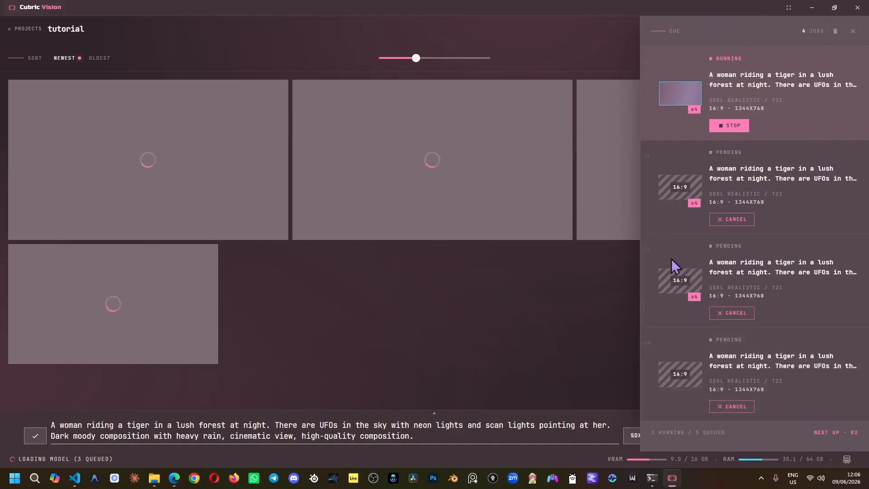
Cancel the two pending four-image jobs, check the remaining queue and close it.
click(733, 313)
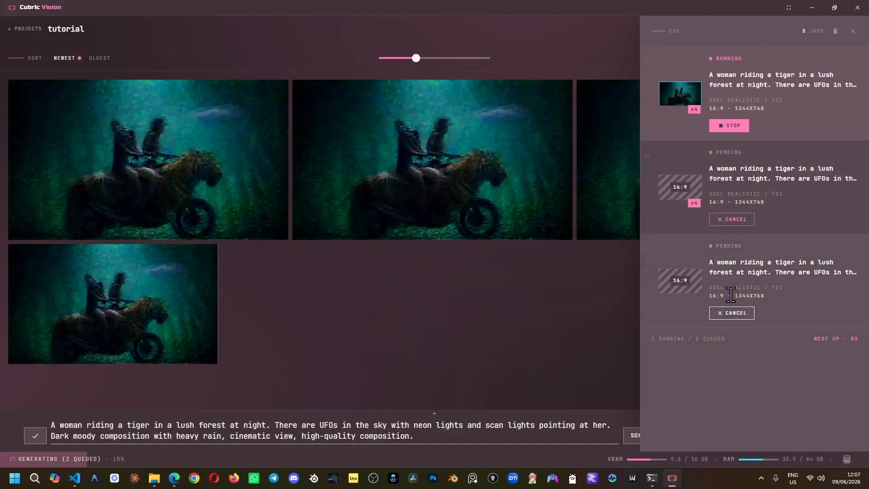
click(731, 219)
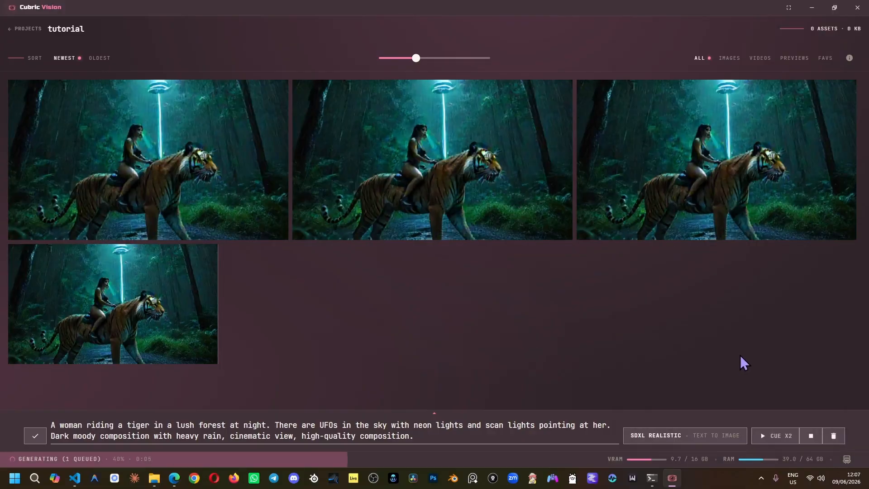
key(q)
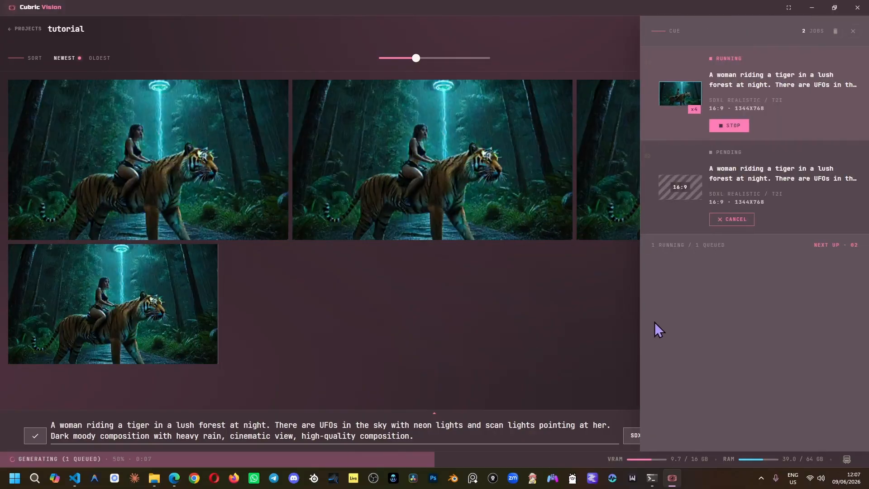
click(854, 32)
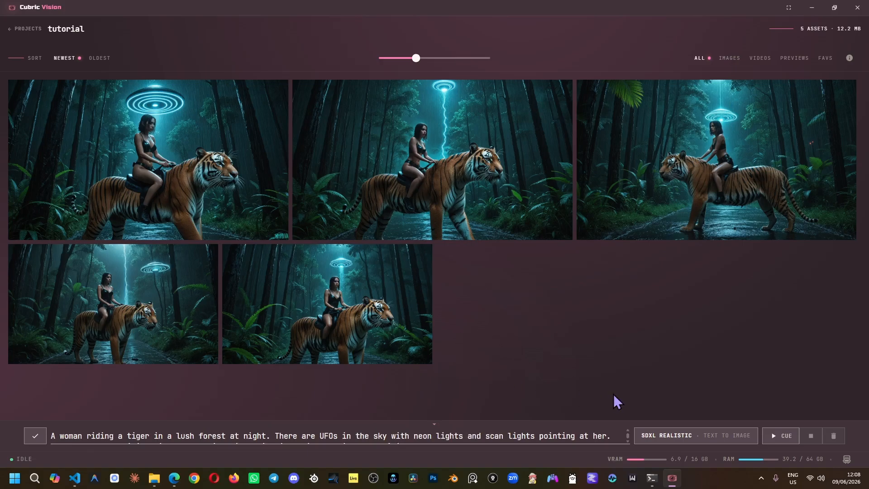
Start looped generation and replace "UFOs" with "birds" in the expanded prompt while it runs.
click(779, 442)
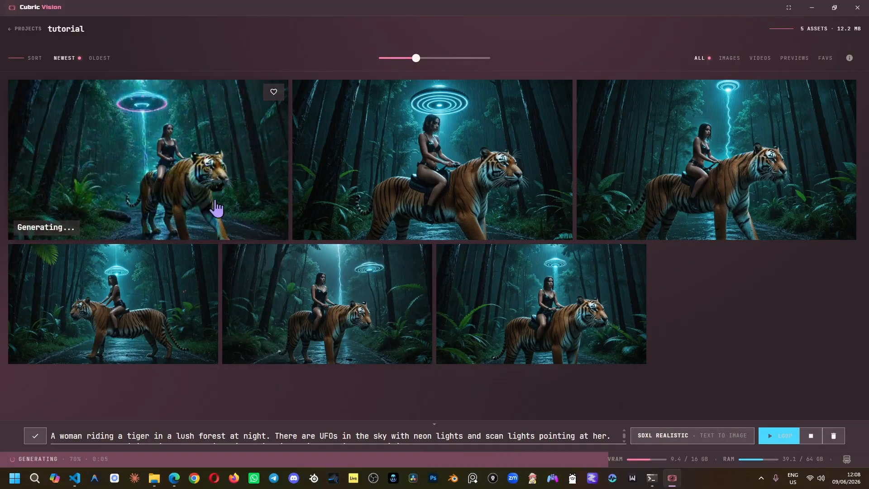
click(435, 424)
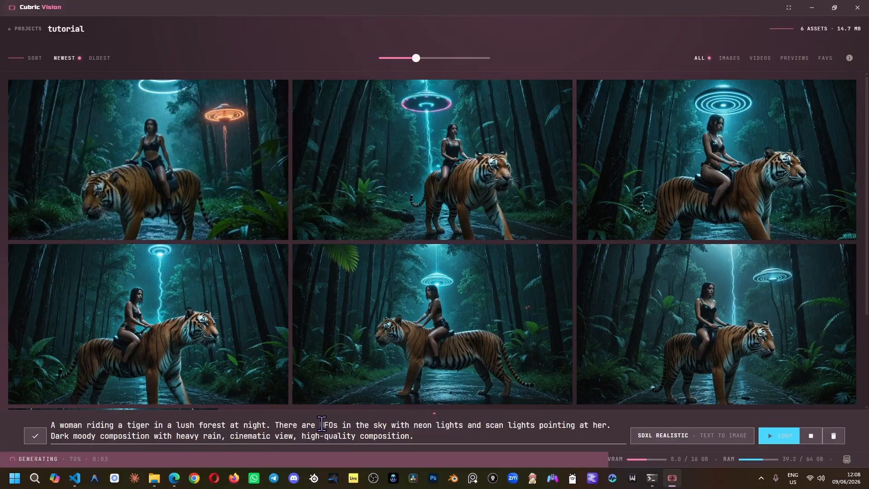
drag(320, 425, 338, 426)
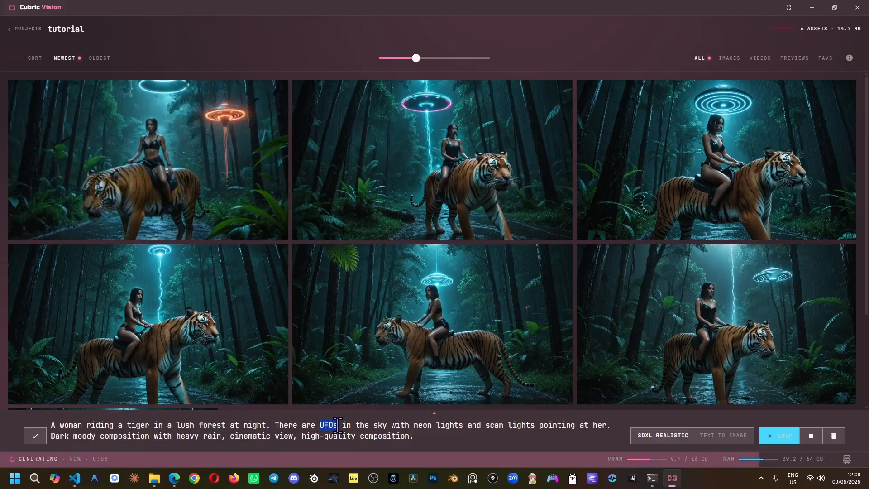
text(birds)
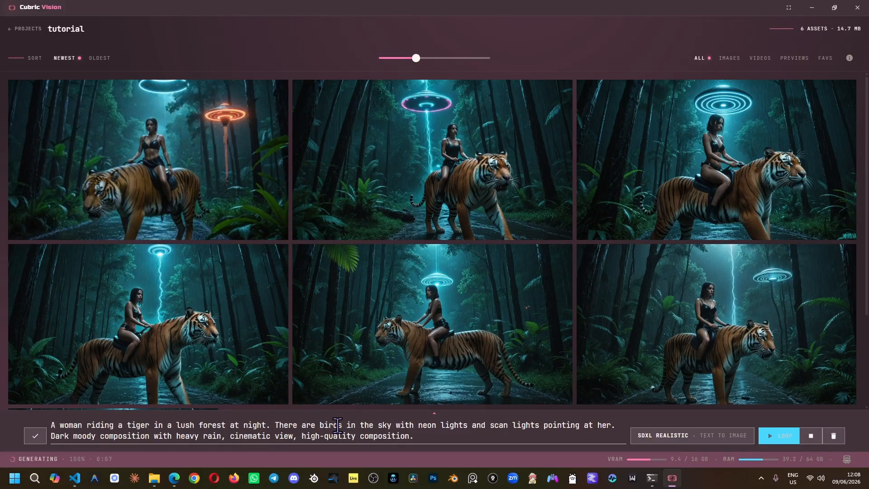
click(421, 442)
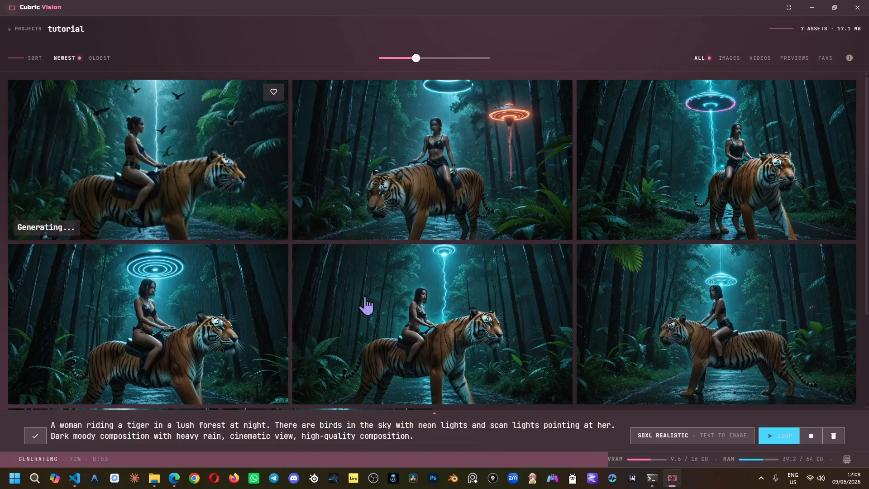
Change the aspect ratio to 4:3 for the looped generation.
click(656, 436)
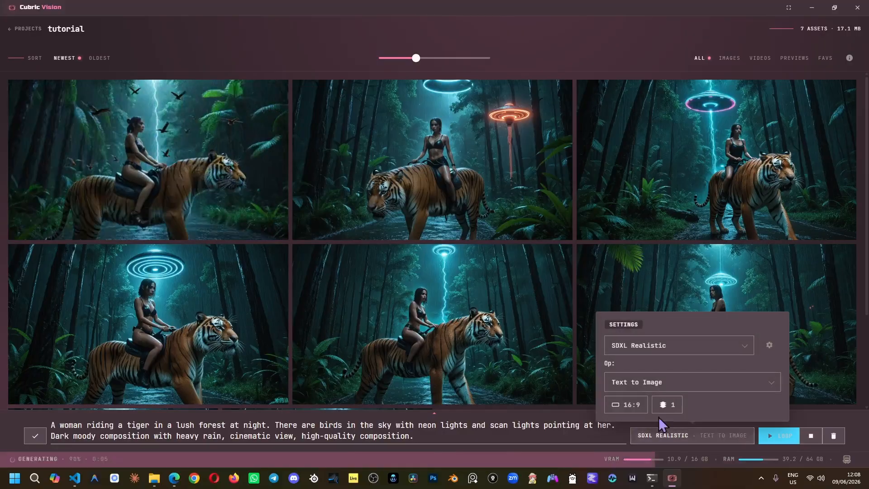
click(619, 406)
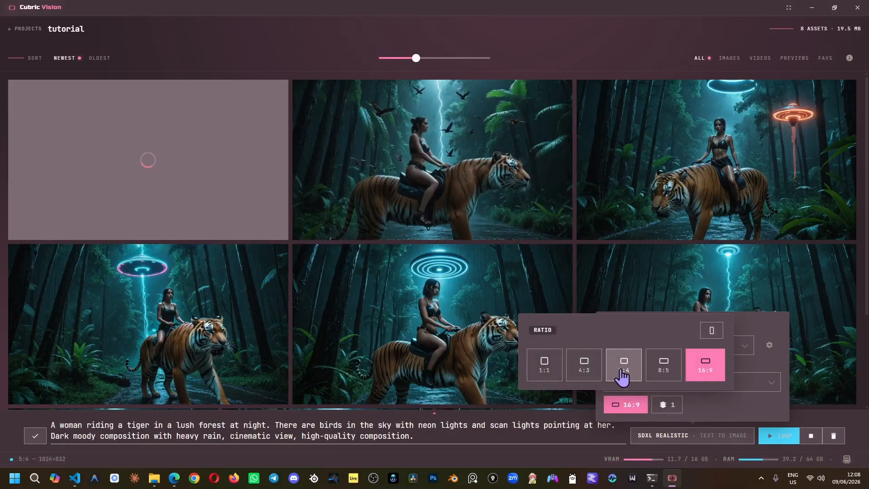
click(585, 372)
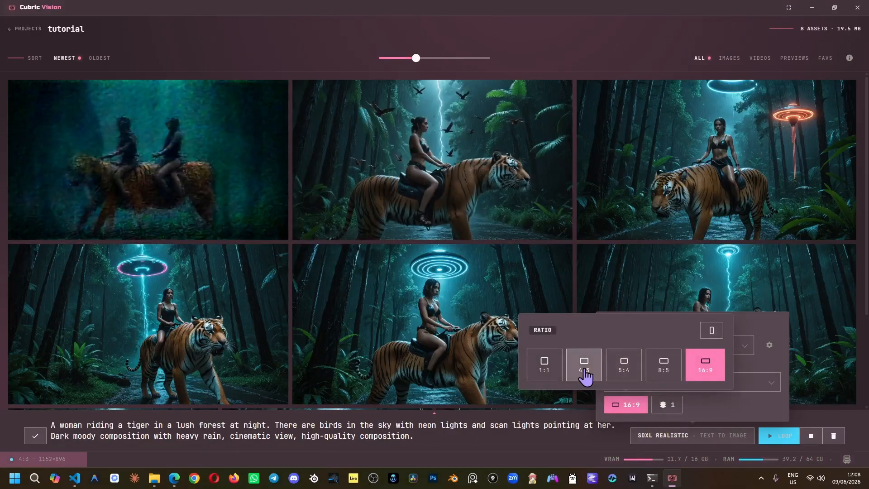
click(589, 438)
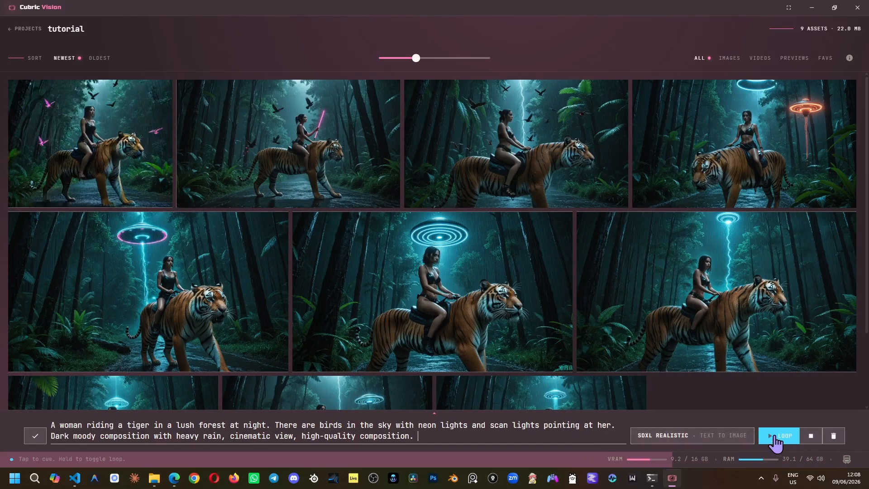
Turn looped generation off and back on, stop the running job and end the loop.
click(776, 437)
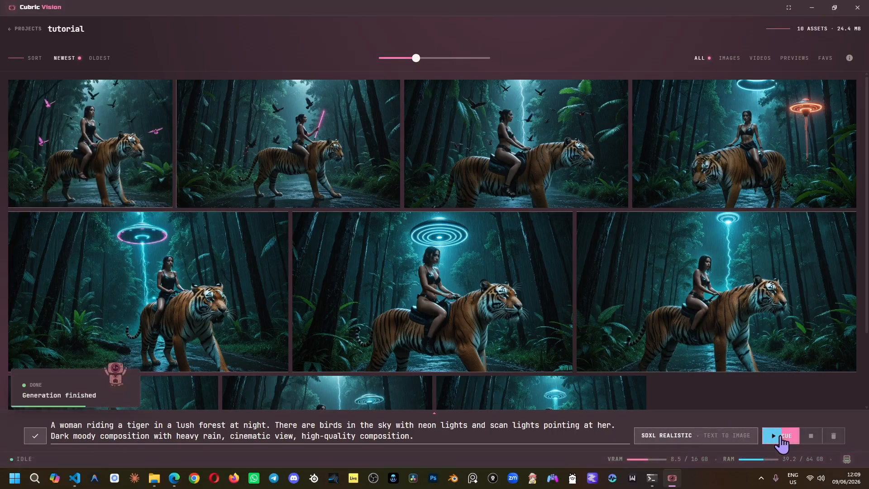
click(781, 438)
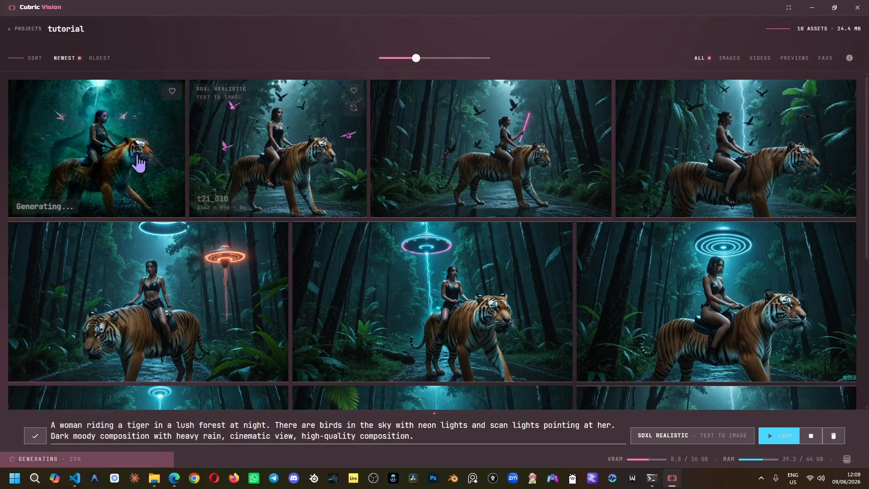
click(809, 435)
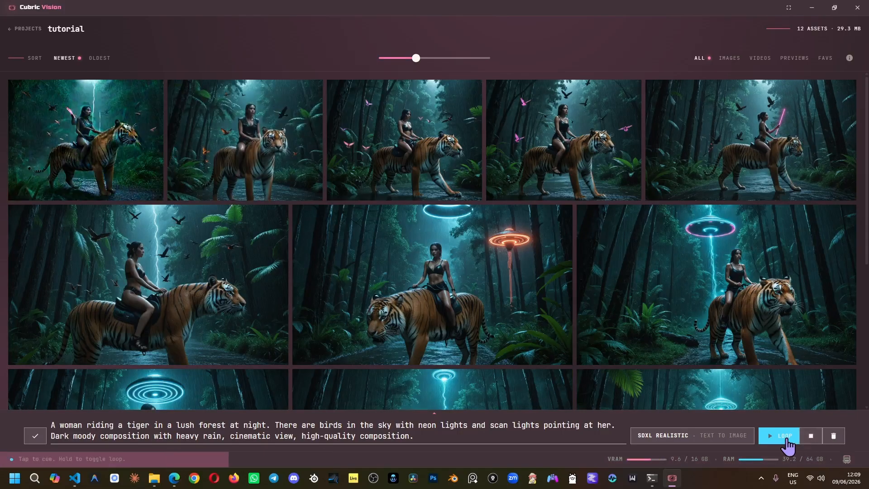
click(788, 447)
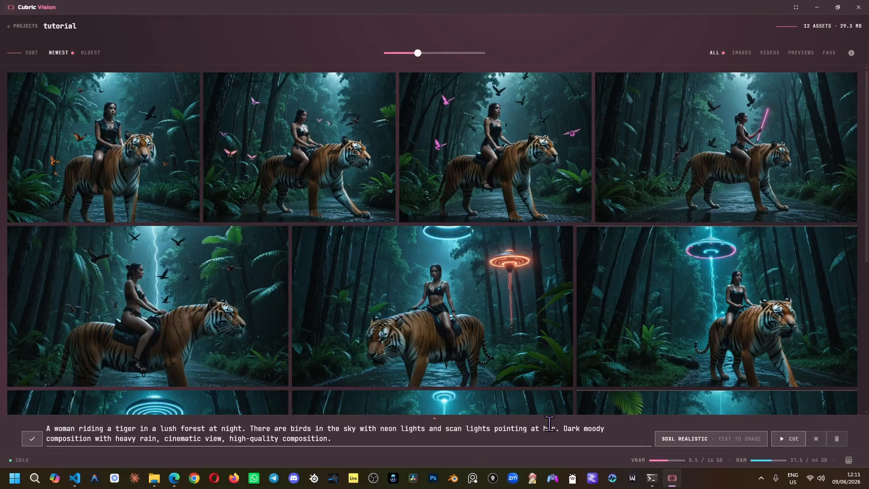
Cut the prompt down to its final sentence, starting with "Dark moody composition", and switch the model to ILL Anime.
drag(565, 428, 42, 428)
key(BackSpace)
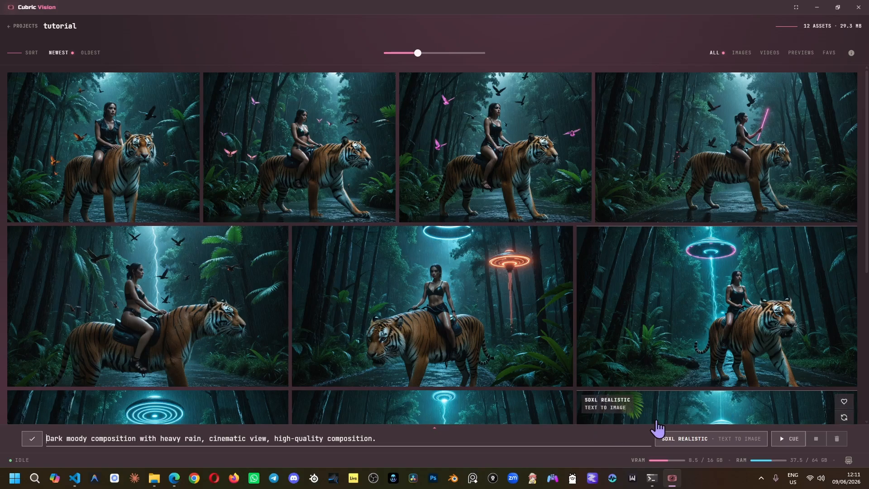
click(674, 439)
click(677, 355)
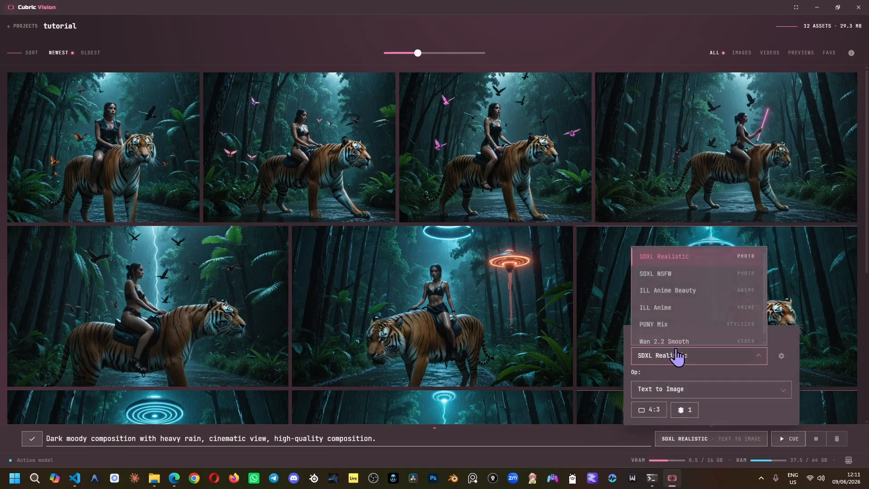
click(673, 310)
Set the aspect ratio to 1:1 and close the generation settings.
click(659, 410)
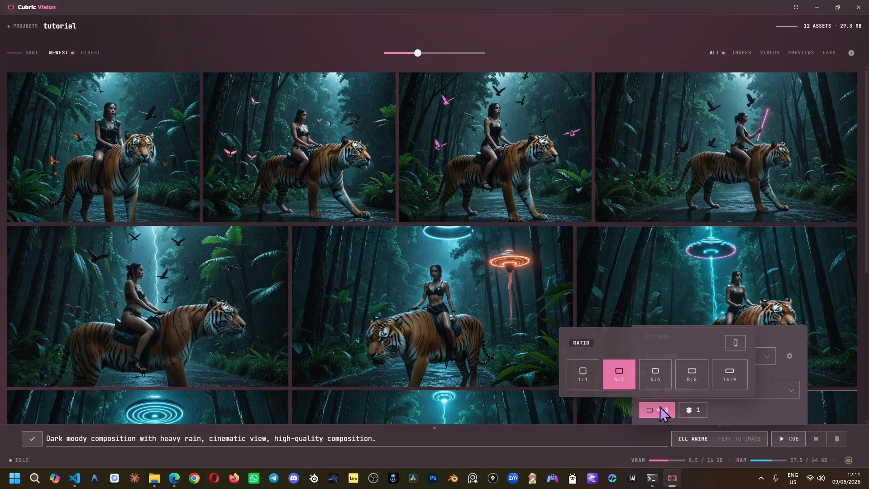
click(583, 374)
click(695, 410)
click(638, 440)
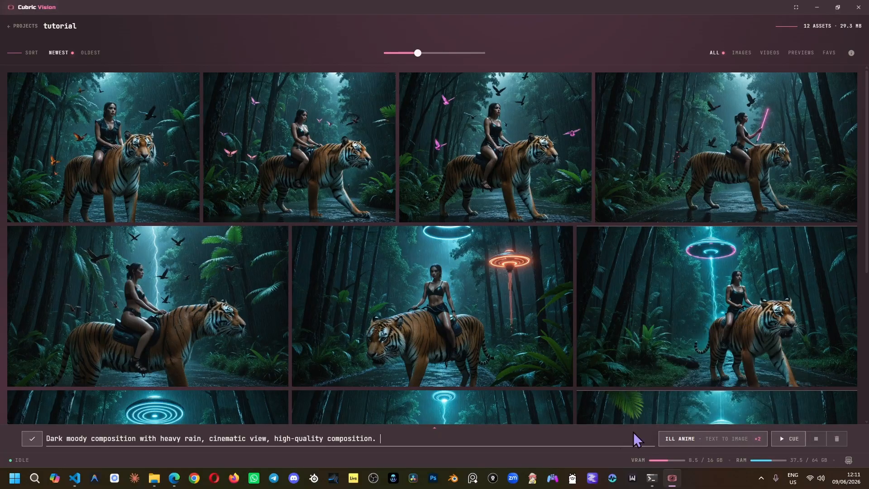
Reuse the original prompt, model, settings and images of the gallery image t2i_006.
mouse_move(765, 303)
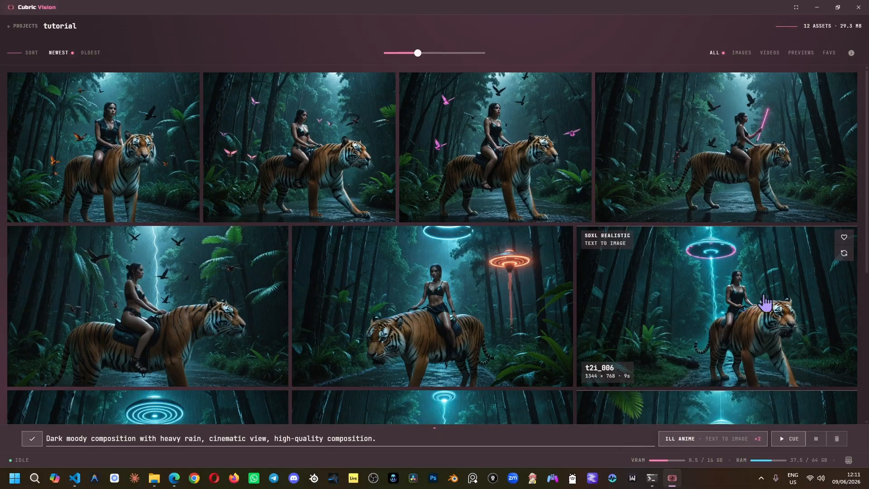
click(845, 253)
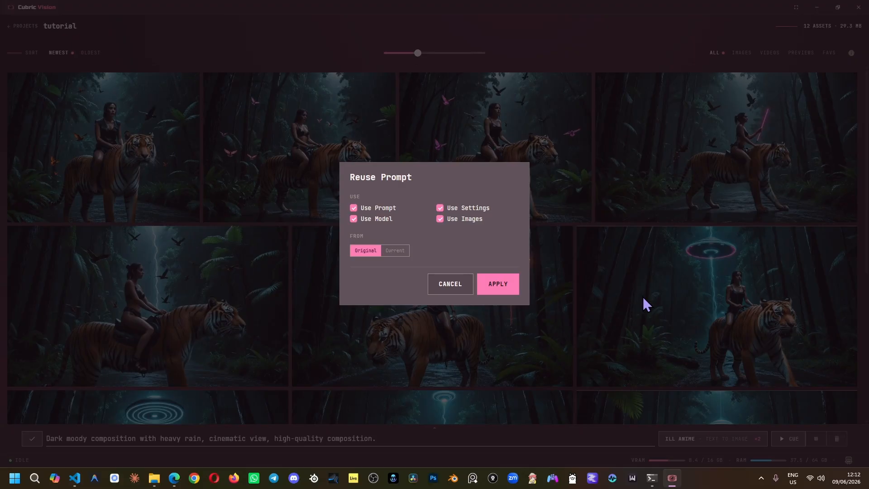
click(498, 284)
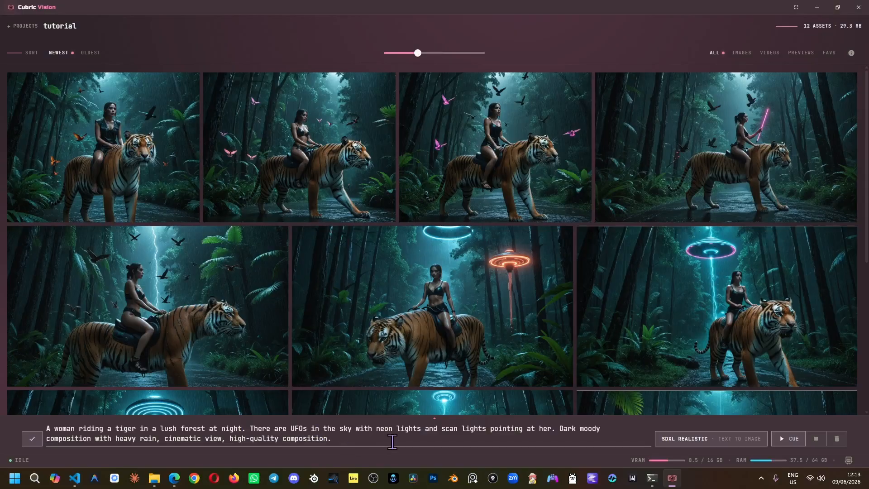
Check the restored negative prompt and the model, ratio and batch size settings.
click(31, 439)
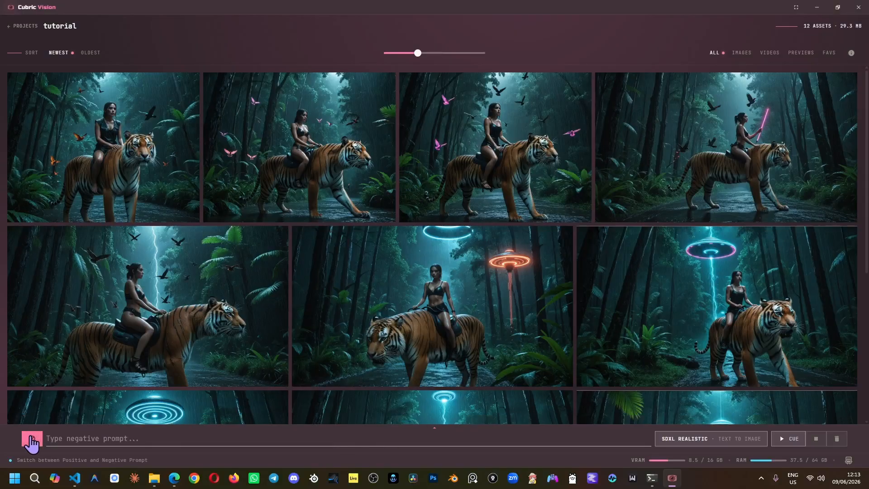
click(31, 439)
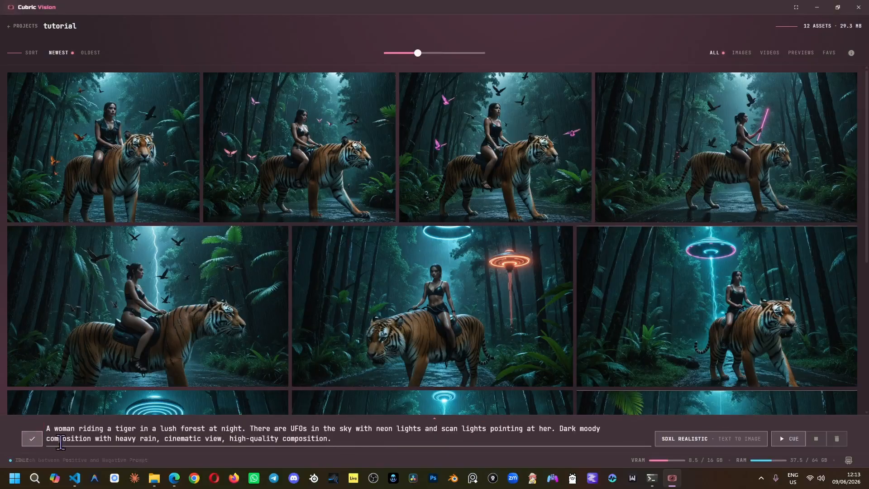
click(703, 449)
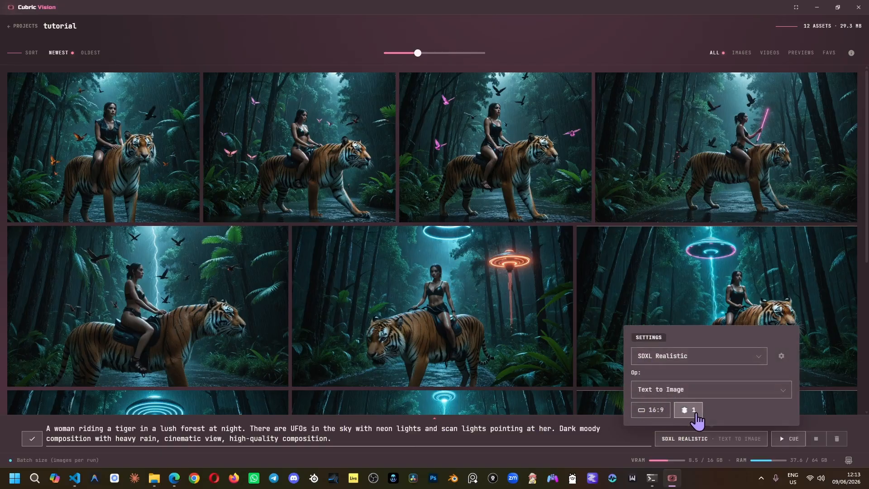
click(604, 442)
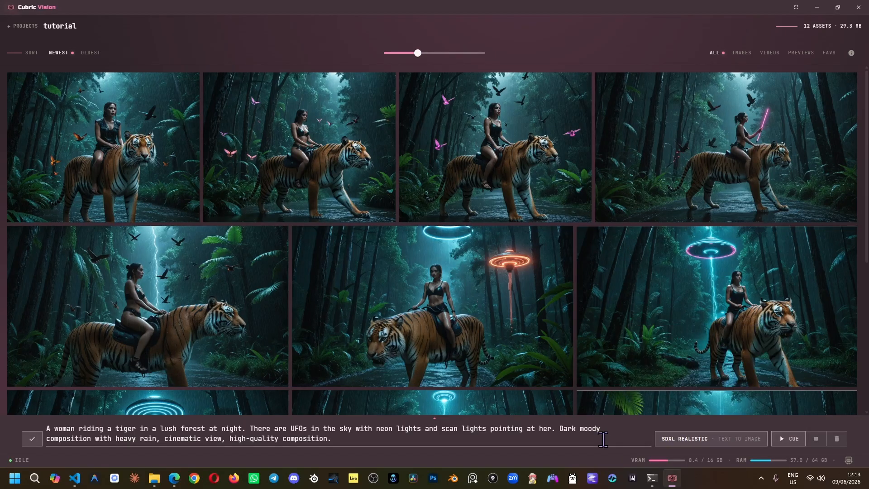
Open t2i_006 from the gallery and reuse its prompt, model, settings and images in the image view.
mouse_move(684, 355)
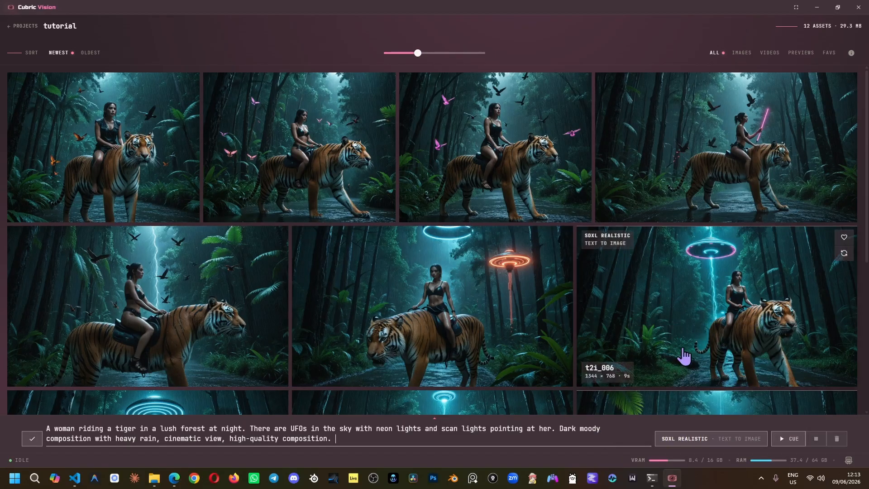
click(725, 323)
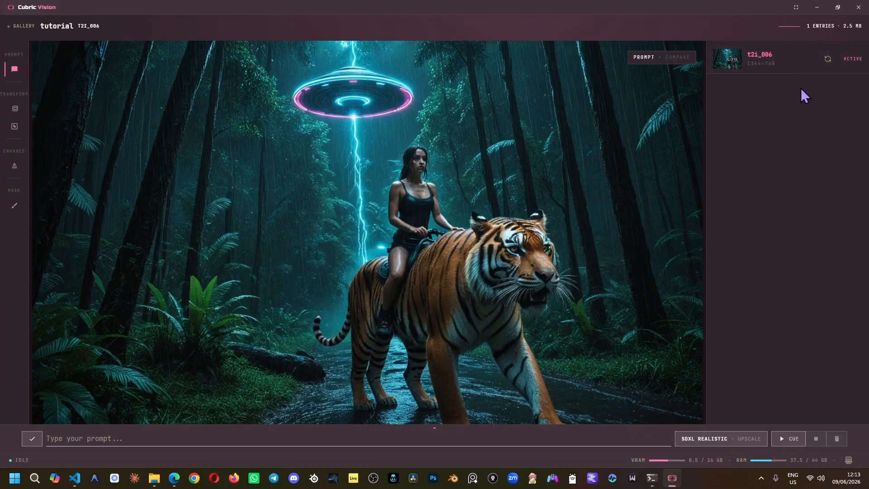
click(828, 59)
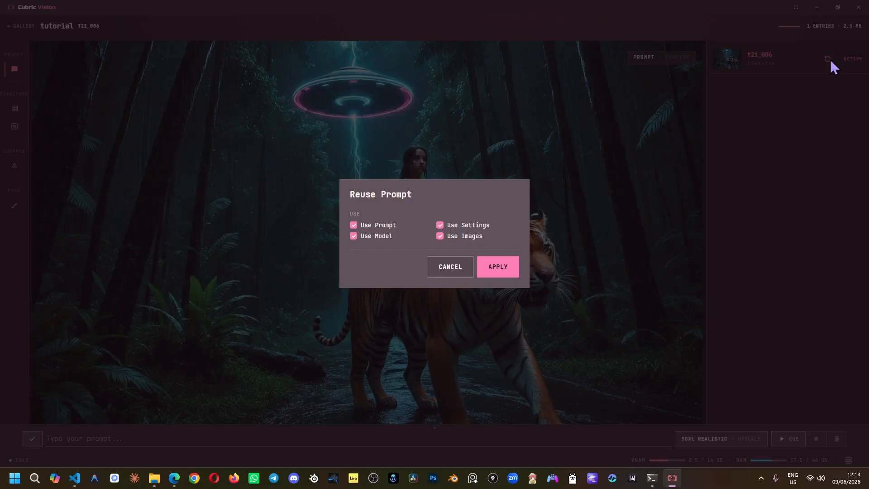
click(497, 270)
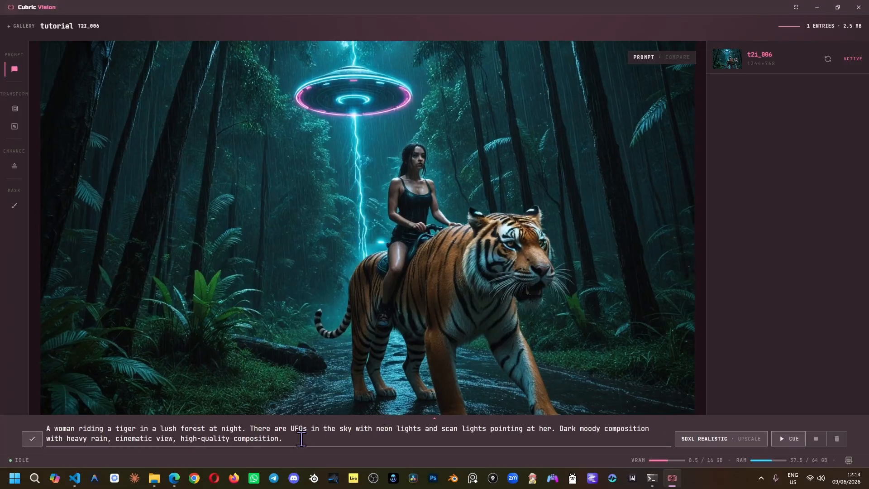
Review the operations available for t2i_006, keep Upscale and set the upscale factor to 1.5x.
click(723, 443)
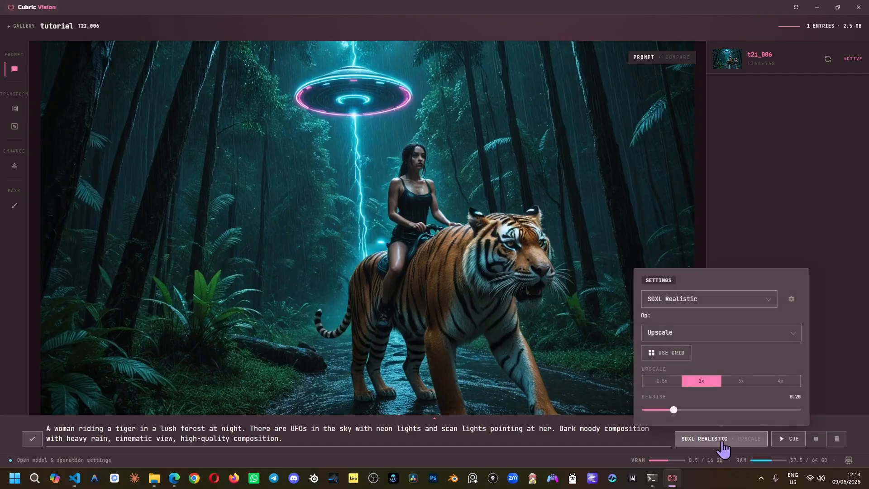
click(708, 338)
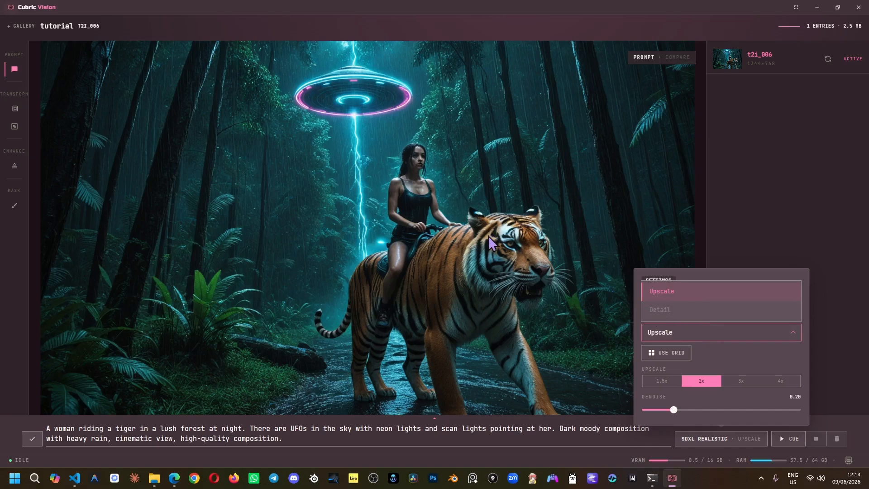
click(733, 352)
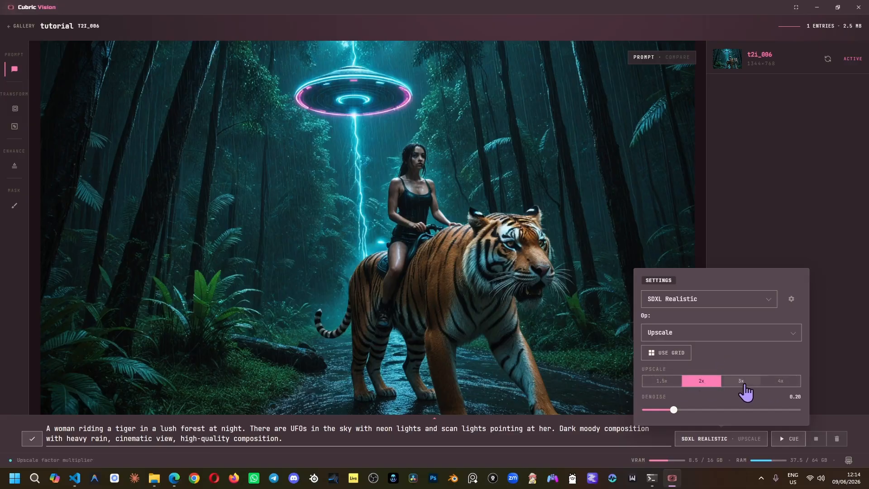
click(661, 385)
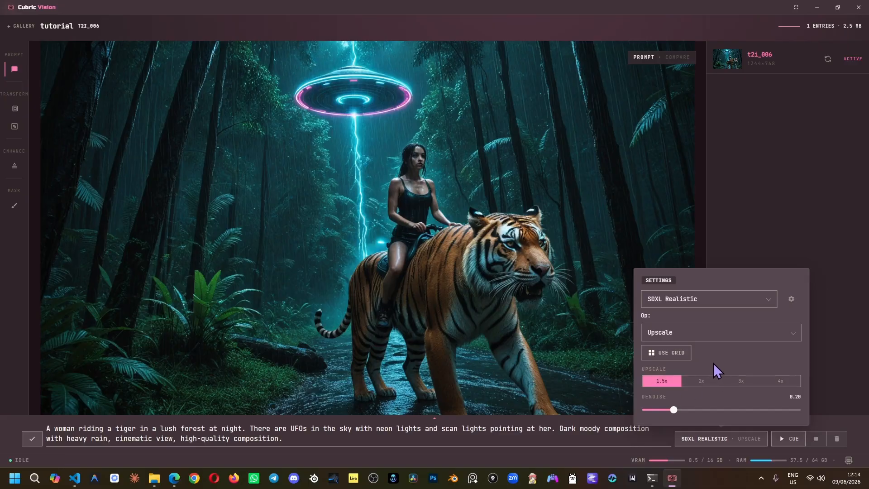
Set the denoise strength to 0.31 and queue the upscale of t2i_006.
click(669, 353)
drag(674, 410, 767, 410)
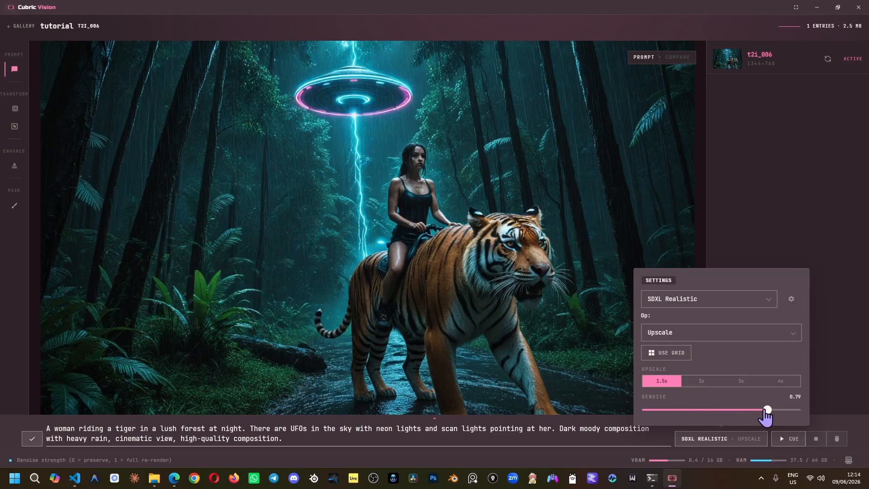
drag(767, 410, 734, 410)
drag(734, 410, 673, 410)
mouse_move(677, 415)
mouse_down()
mouse_move(668, 416)
mouse_move(715, 419)
mouse_move(693, 419)
mouse_up()
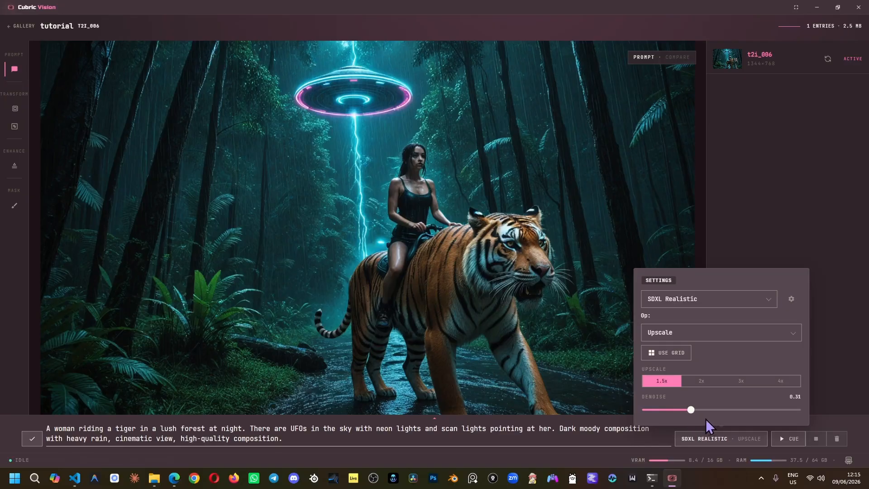
click(788, 438)
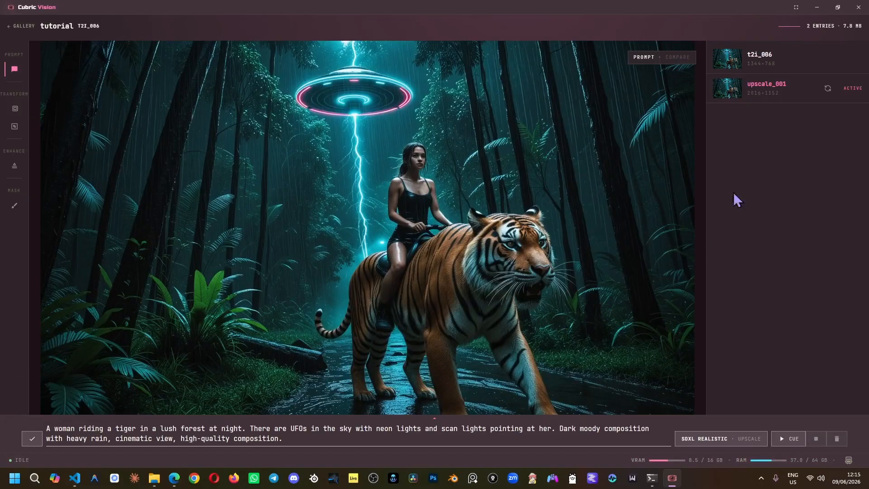
View t2i_006 and upscale_001 in turn, ending on t2i_006.
click(766, 68)
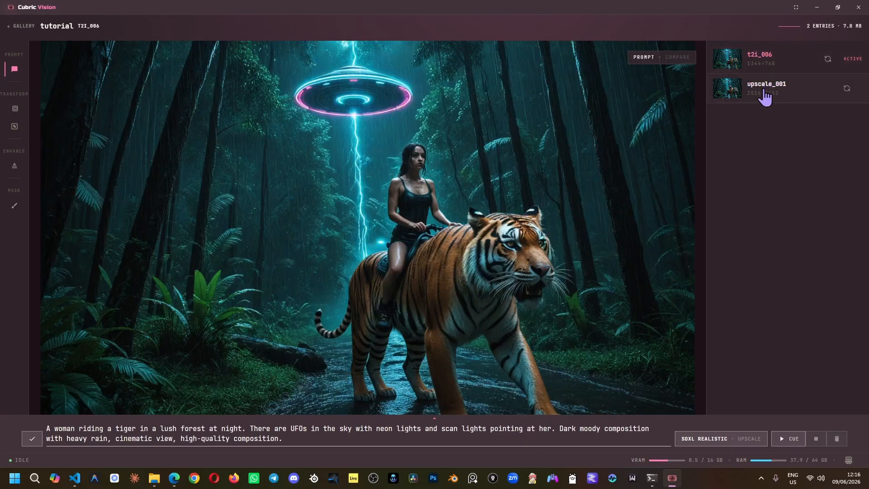
click(764, 90)
click(764, 68)
Select upscale_001 together with t2i_006 and clear the double selection again.
ctrl+click(764, 91)
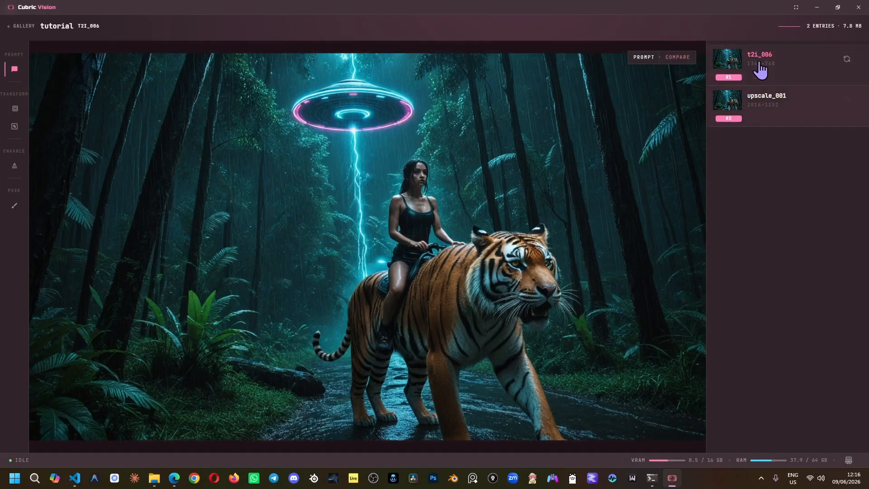
click(761, 69)
click(764, 68)
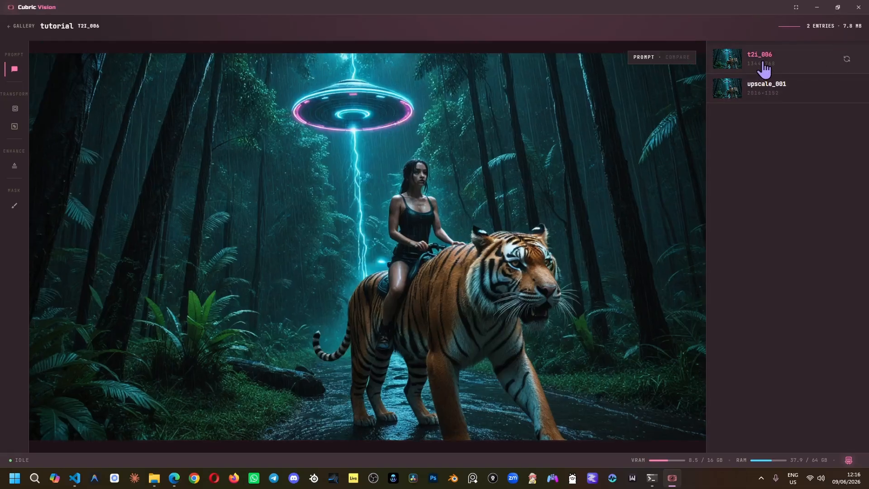
click(765, 100)
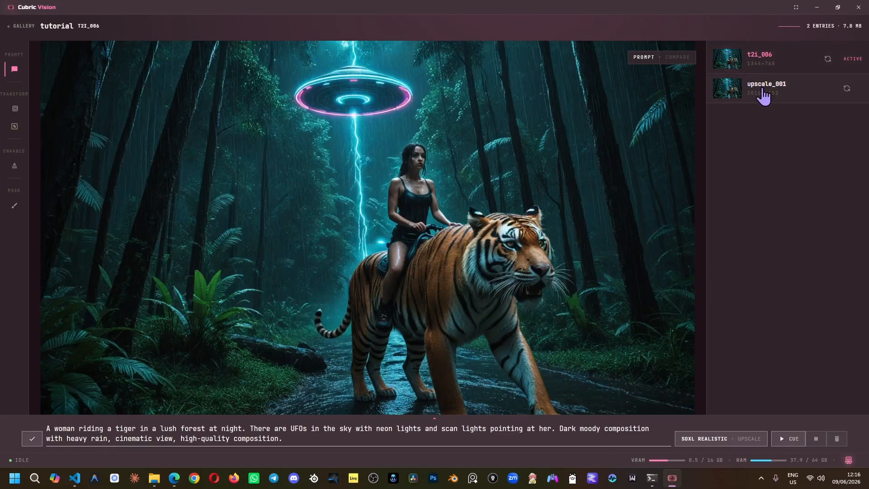
Compare t2i_006 with upscale_001 side by side, starting from t2i_006, and leave the comparison.
ctrl+click(764, 95)
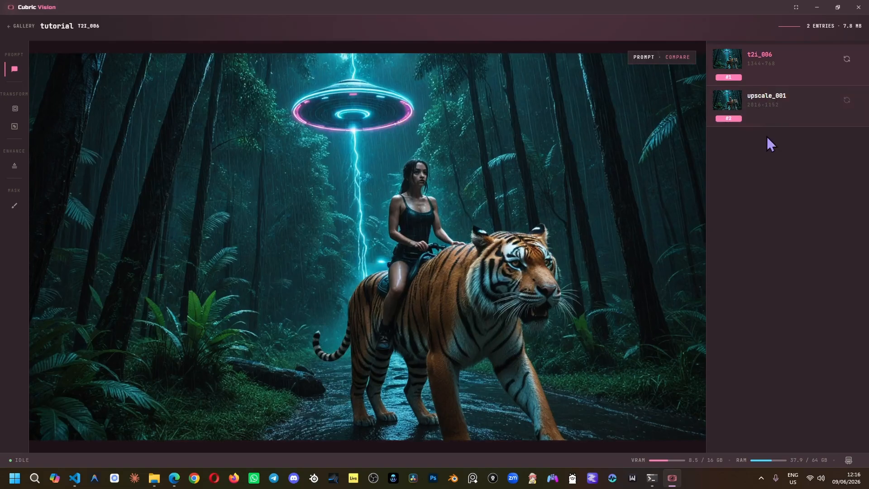
right_click(754, 108)
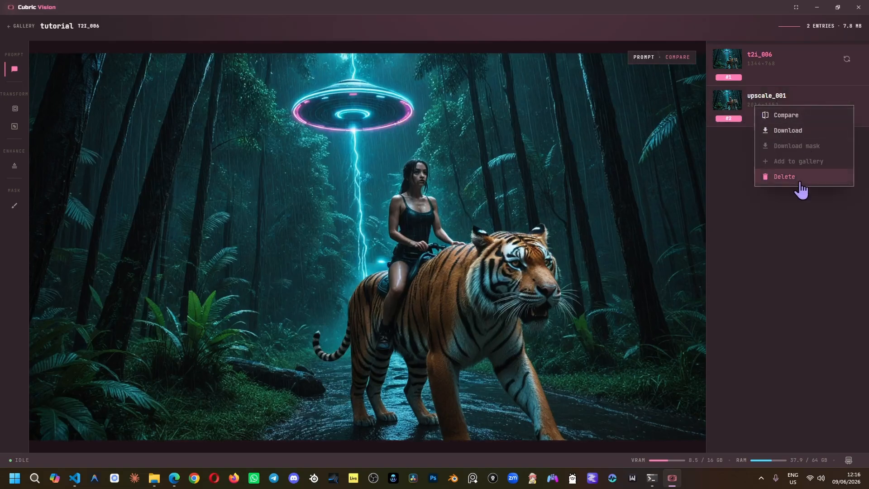
click(785, 115)
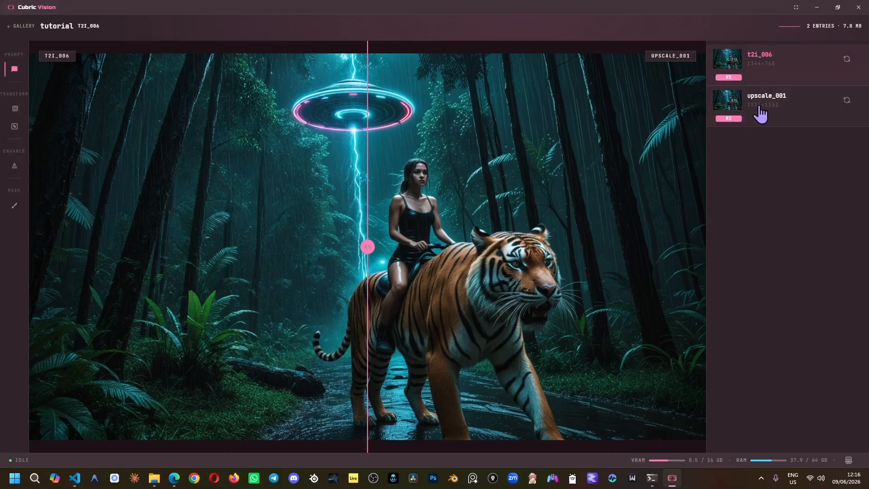
click(741, 158)
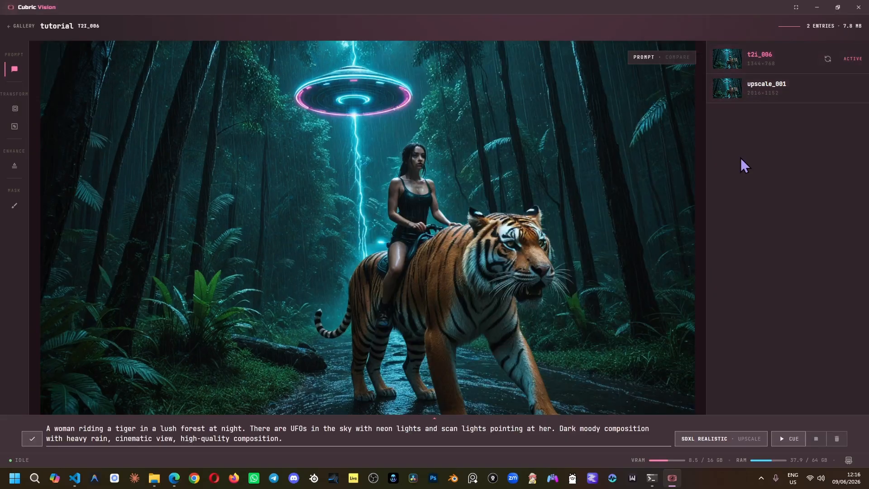
Compare the two entries in reverse order, with upscale_001 first and t2i_006 second, and examine the woman up close.
click(770, 96)
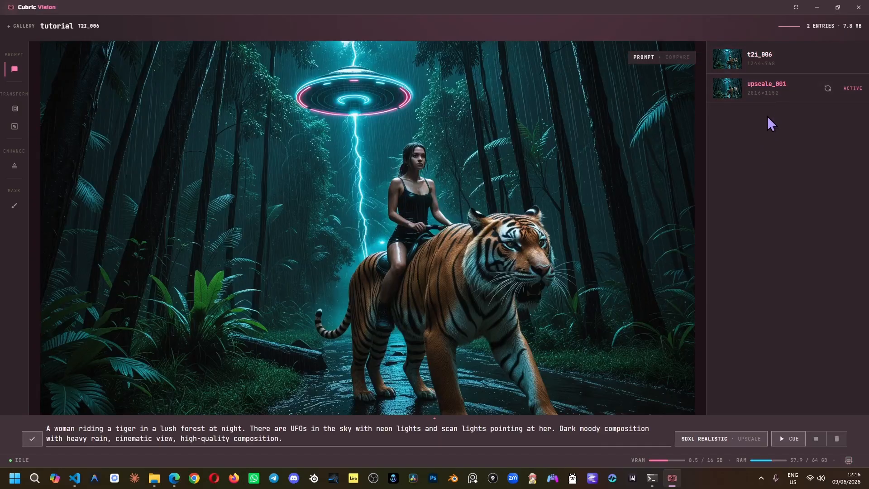
click(761, 64)
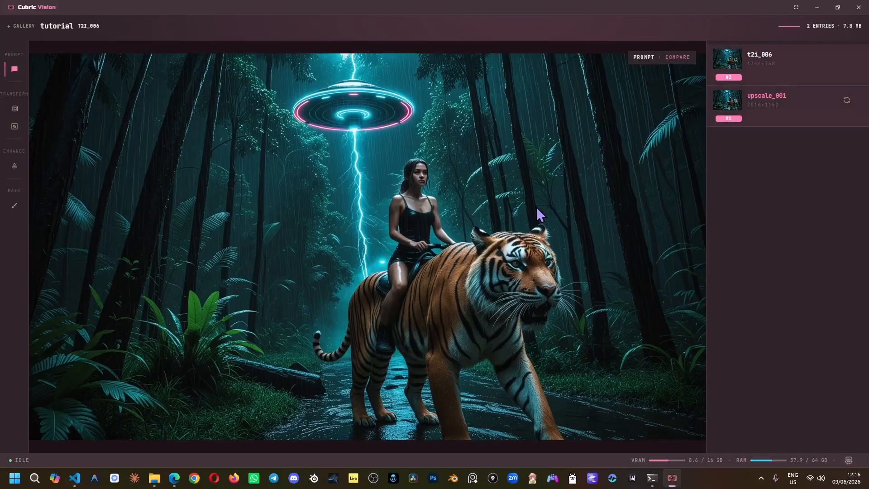
right_click(762, 70)
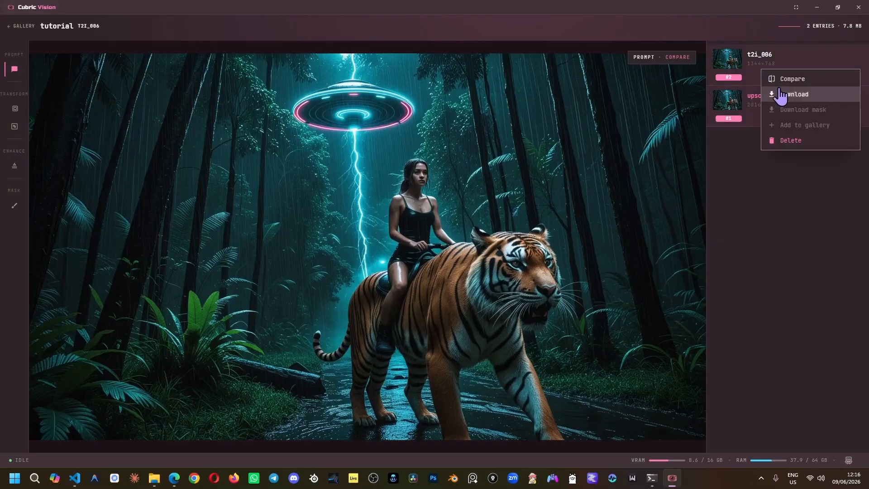
click(779, 82)
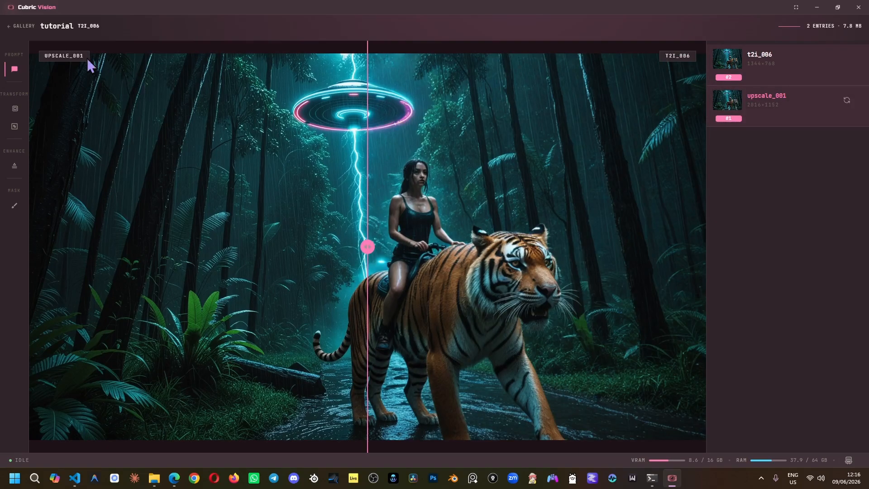
scroll(367, 181, up, 5)
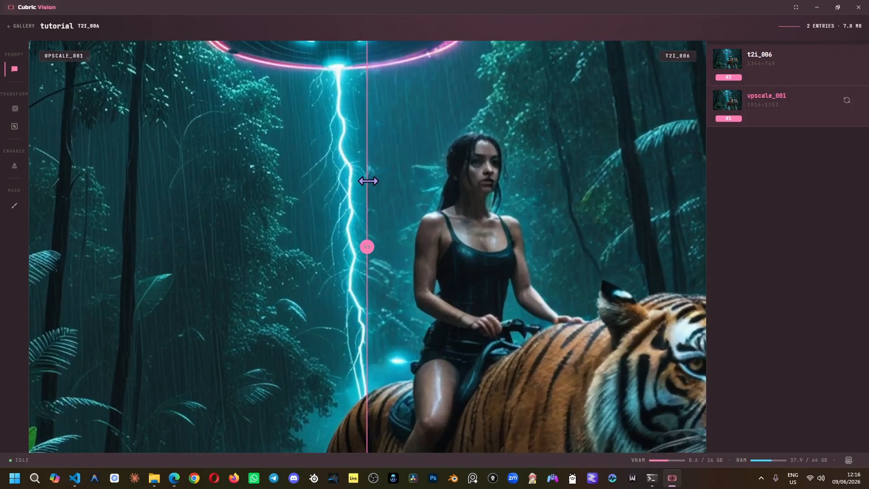
Compare upscale_001 with t2i_006 by moving the comparison divider, checking the detail of the woman's face and the full scene.
drag(368, 182, 497, 209)
scroll(521, 181, up, 5)
scroll(504, 196, down, 5)
scroll(496, 210, up, 5)
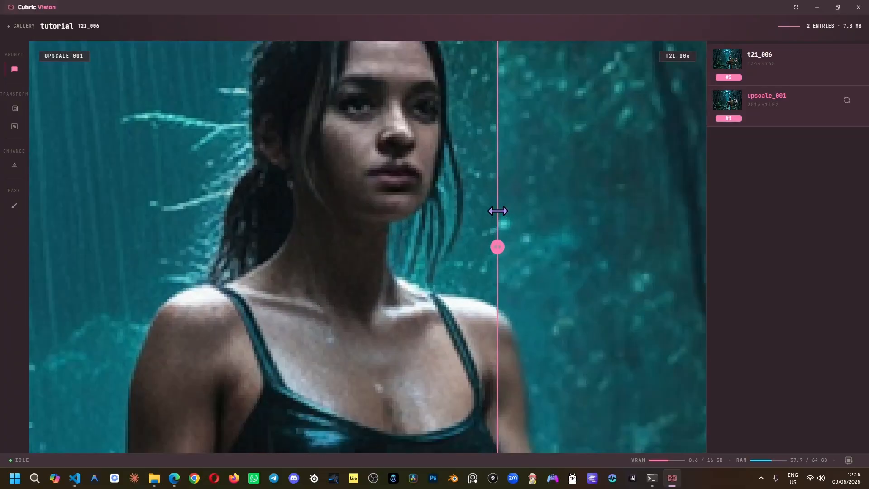
drag(407, 130, 457, 254)
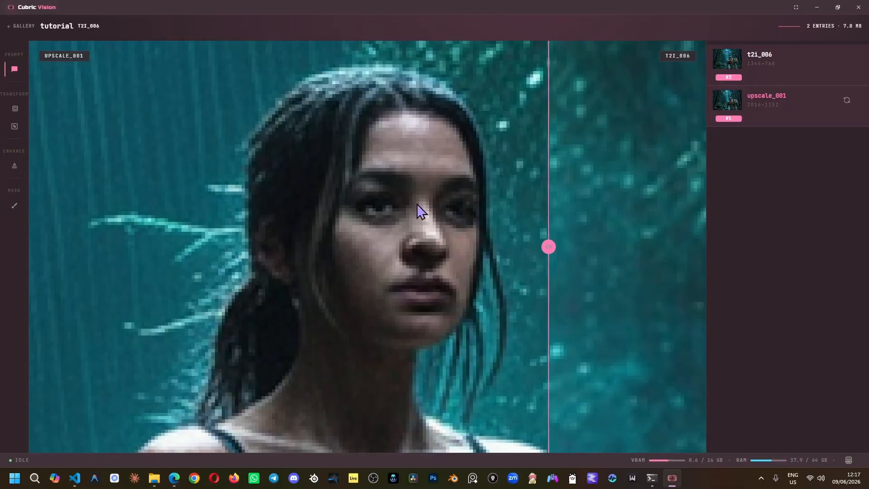
drag(546, 219, 520, 225)
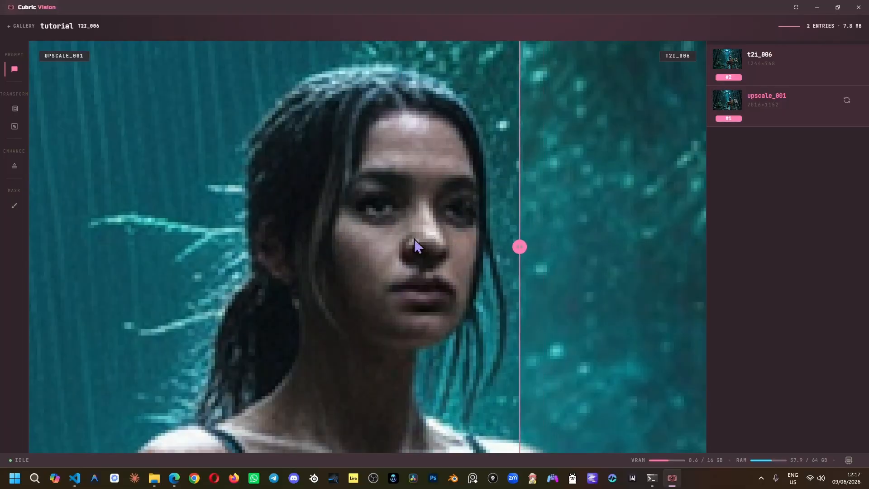
scroll(424, 247, down, 3)
scroll(425, 248, down, 5)
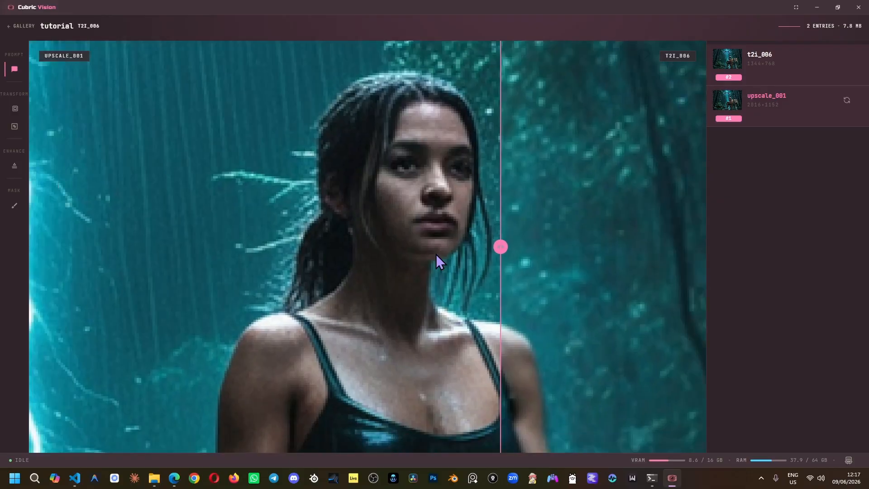
scroll(436, 254, down, 2)
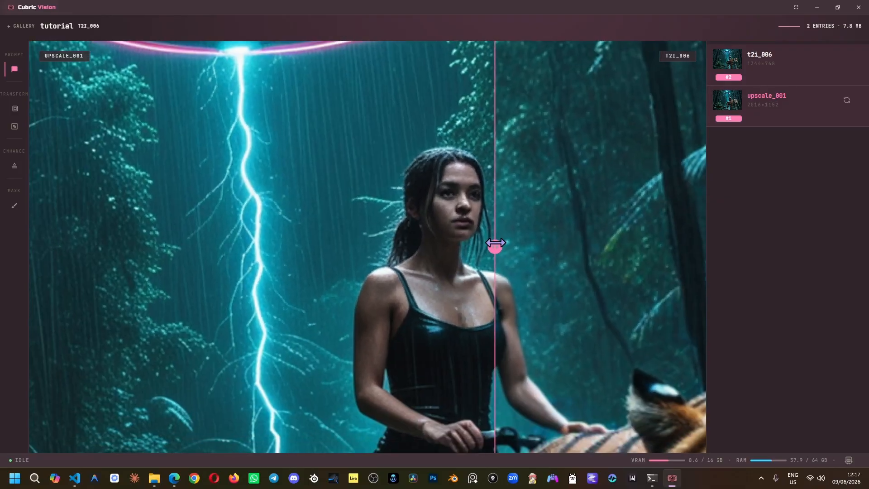
mouse_move(495, 247)
mouse_down()
mouse_move(408, 259)
mouse_move(538, 256)
mouse_move(485, 257)
mouse_up()
scroll(409, 259, down, 2)
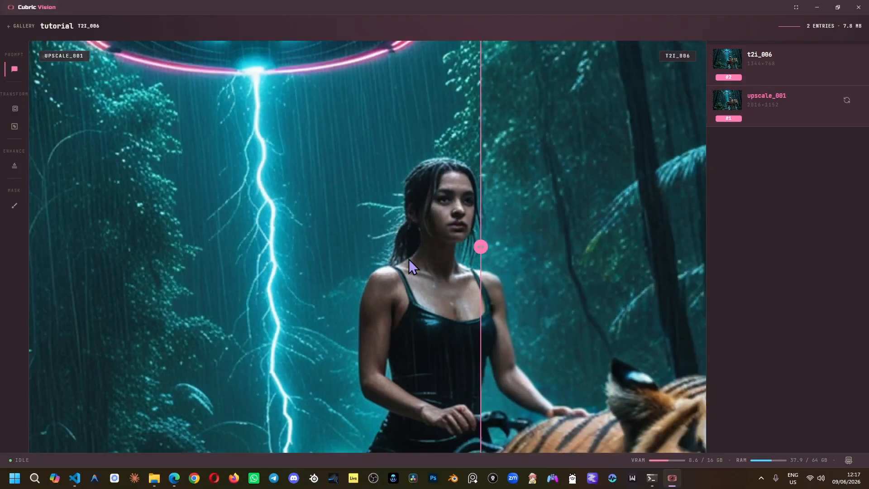
scroll(411, 264, down, 2)
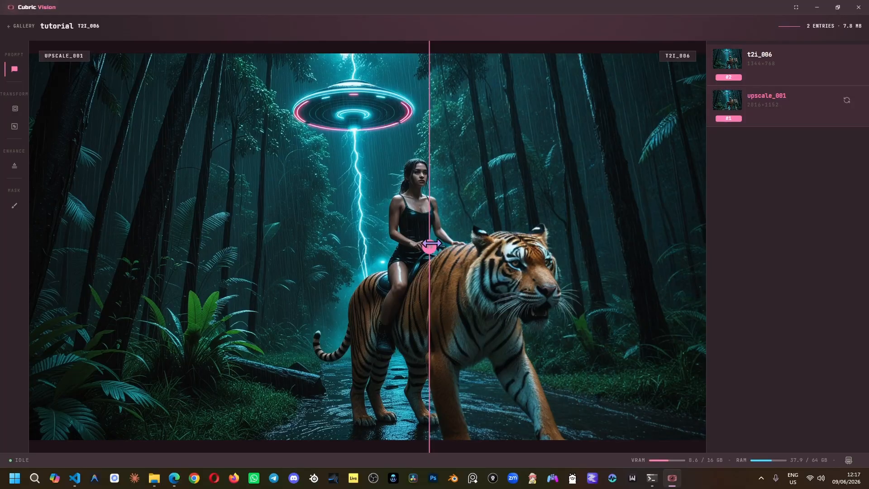
drag(430, 246, 512, 249)
Leave the comparison, view upscale_001 and t2i_006 individually, and make upscale_001 the active image.
click(765, 97)
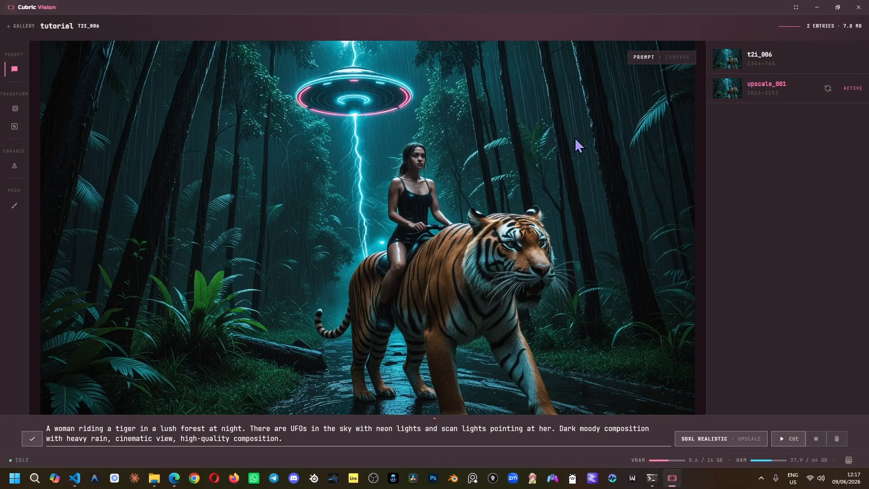
click(768, 62)
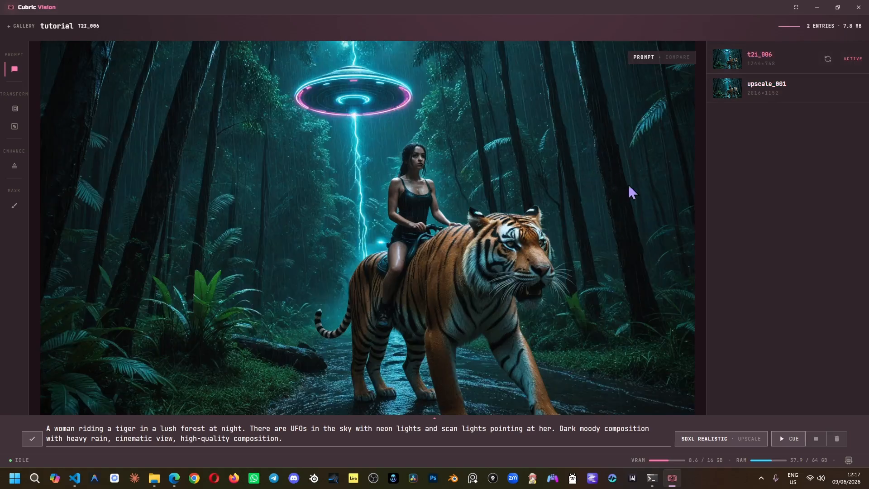
click(770, 95)
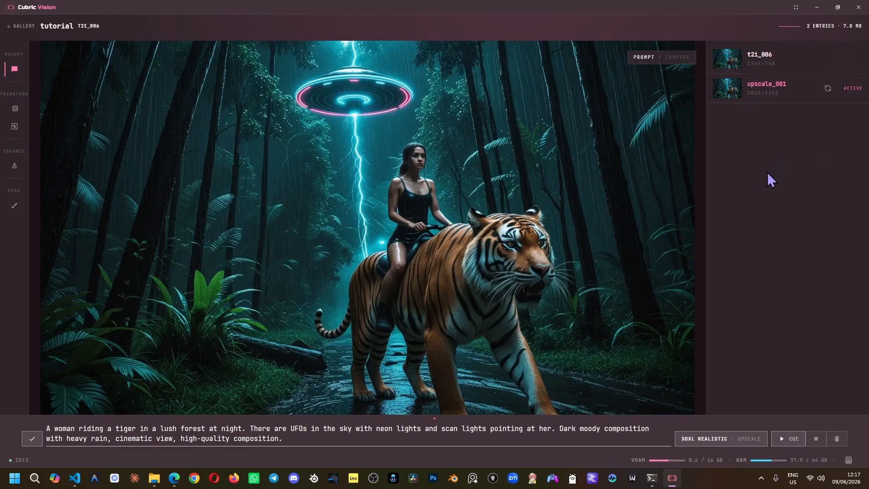
scroll(415, 151, up, 5)
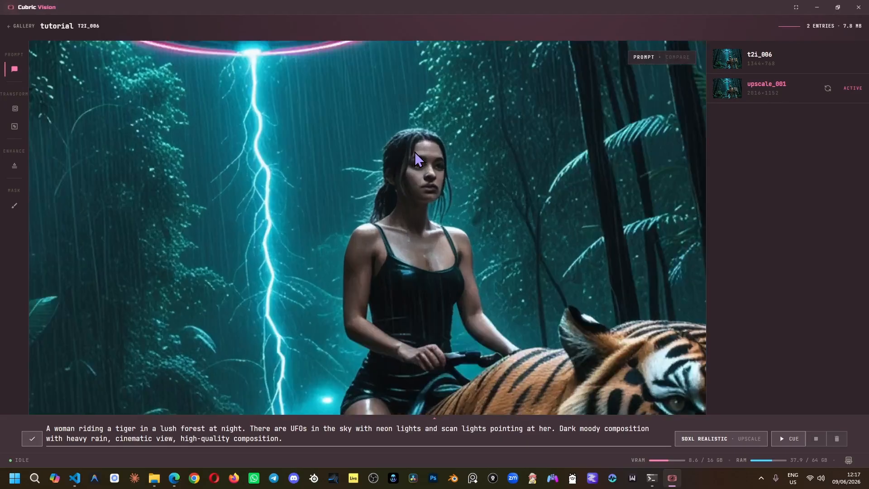
scroll(483, 214, down, 5)
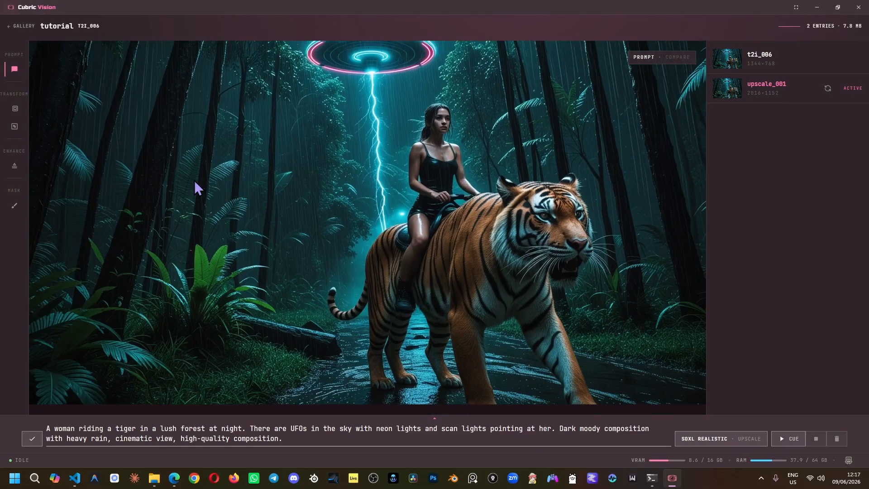
Enter mask mode, try the eraser, and paint a mask over the woman's foot with the brush.
click(15, 206)
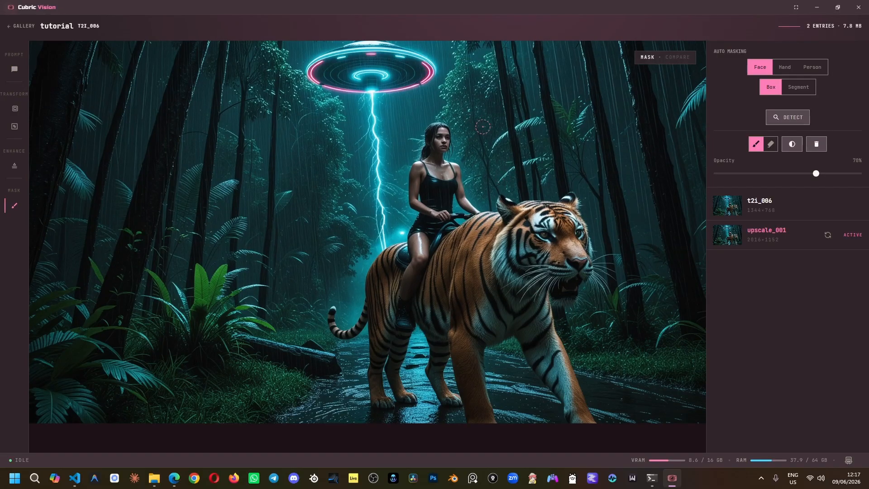
click(769, 146)
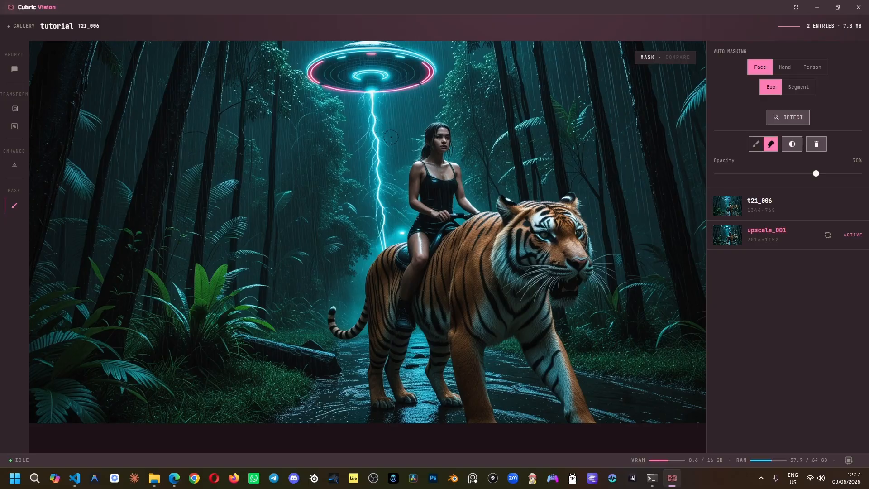
key(b)
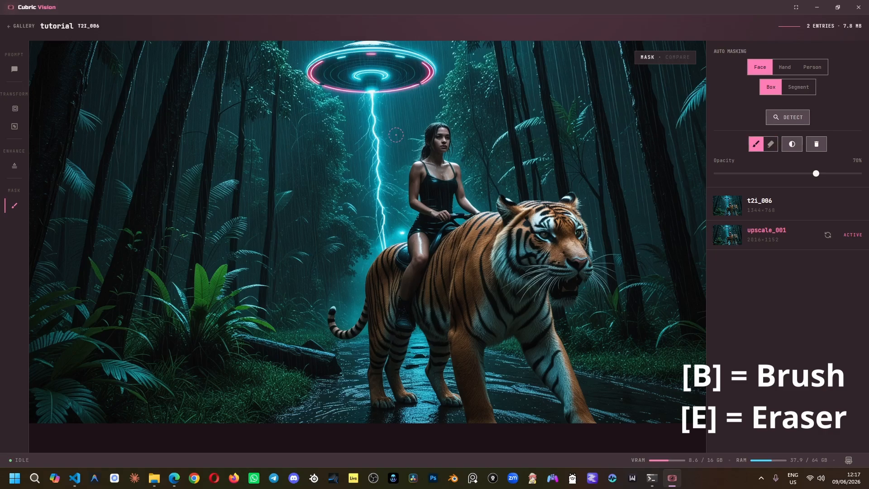
key(e)
key(b)
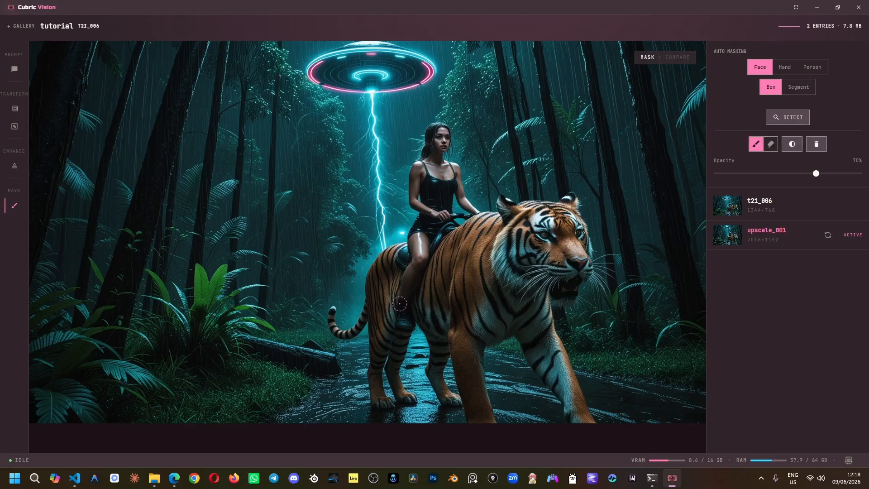
mouse_move(400, 299)
mouse_down()
mouse_move(406, 330)
mouse_move(392, 302)
mouse_up()
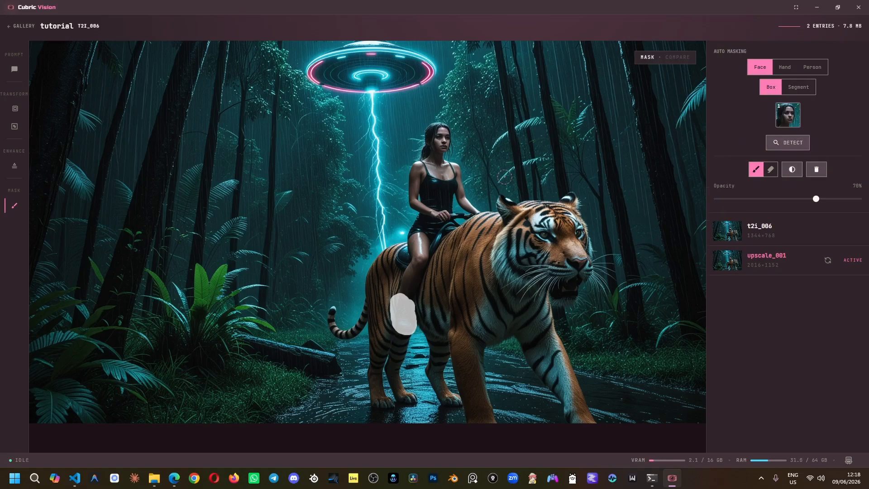
Try the Box mask on the woman's face, then remove it and apply a face mask detected with Segment instead.
click(791, 121)
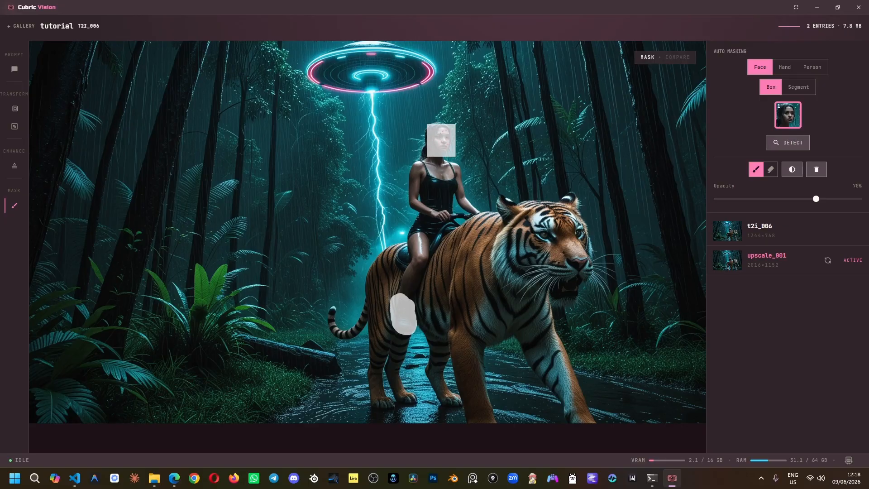
click(789, 122)
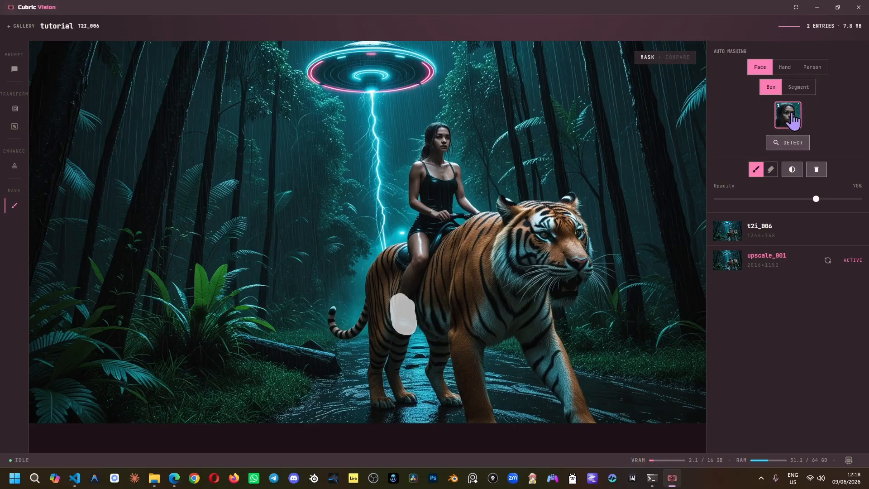
click(797, 87)
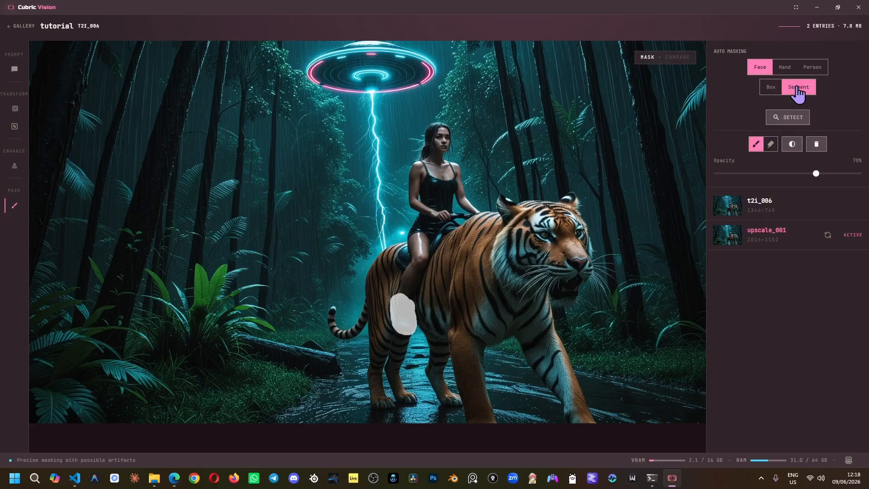
click(787, 118)
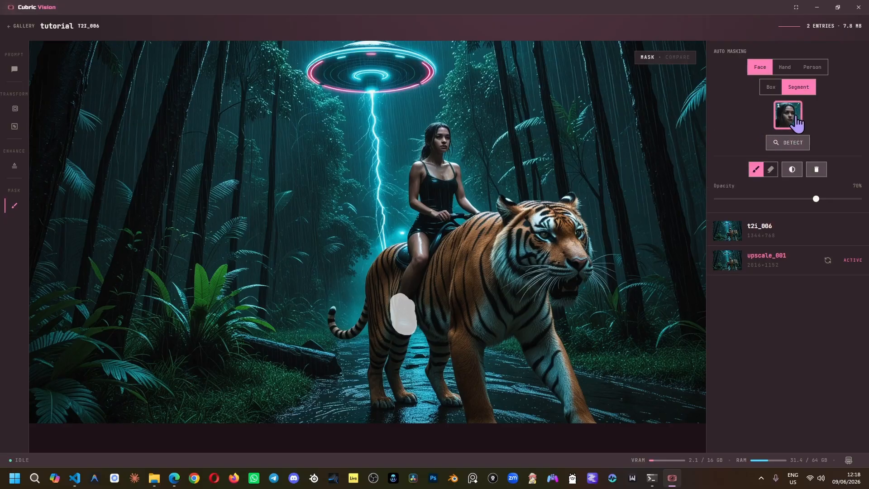
click(797, 122)
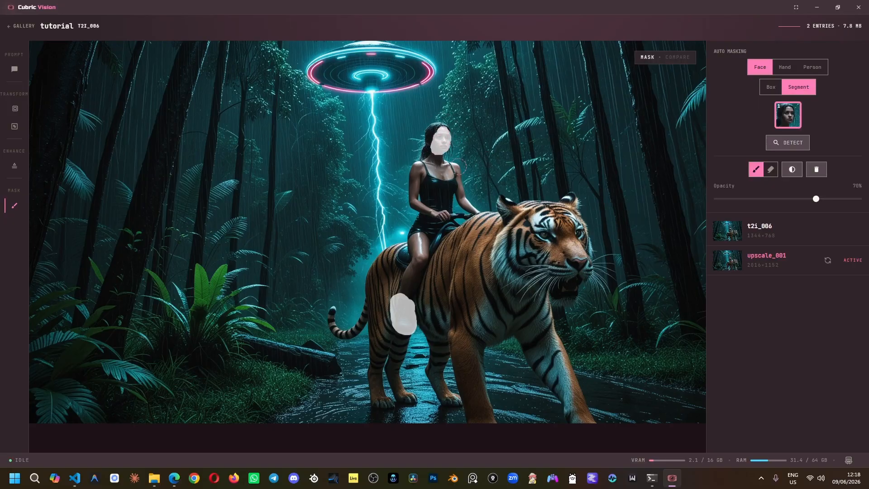
Try different mask brush sizes and switch to the eraser and back to the brush.
scroll(486, 148, up, 7)
scroll(486, 148, down, 5)
scroll(486, 149, up, 1)
key(e)
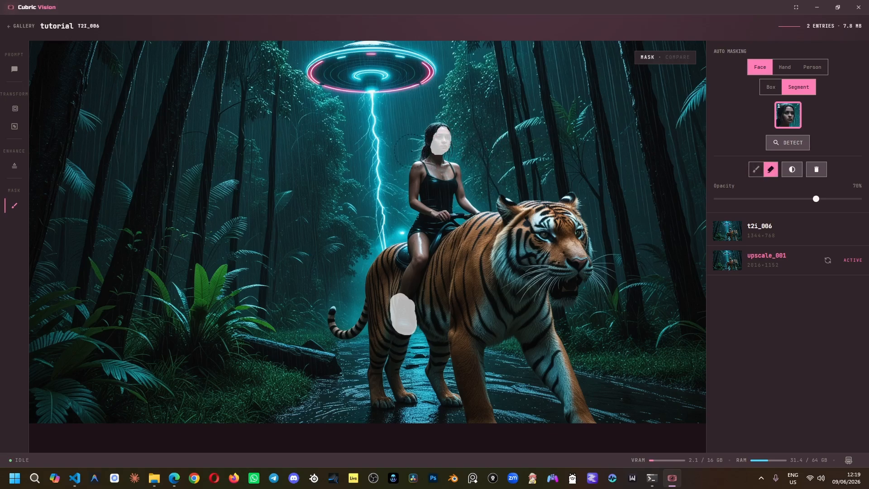
key(b)
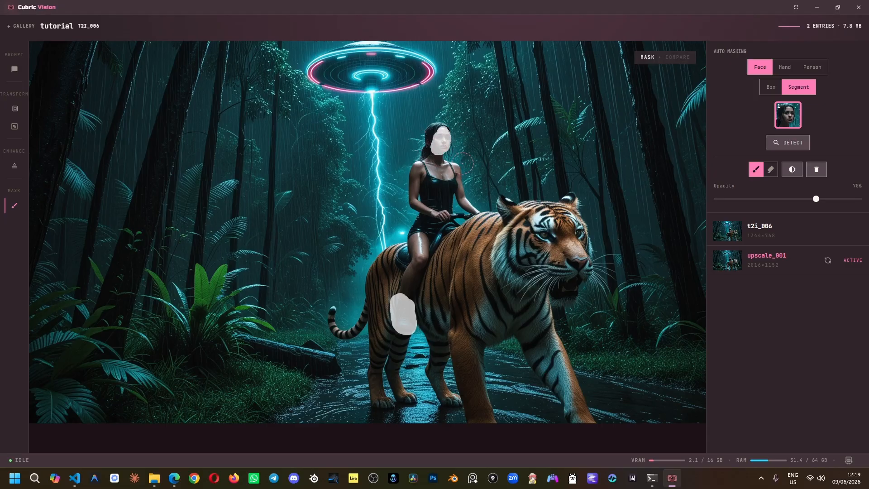
Examine the segmented mask on the woman's face up close.
key(space)
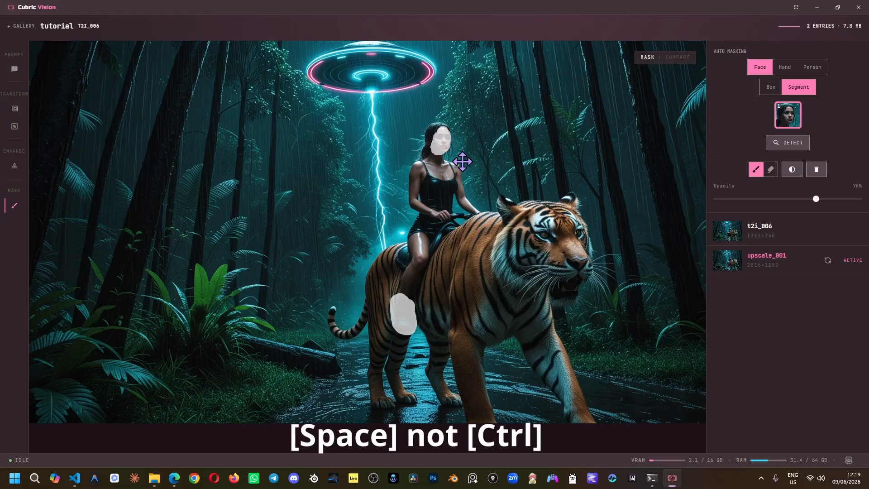
scroll(462, 161, up, 5)
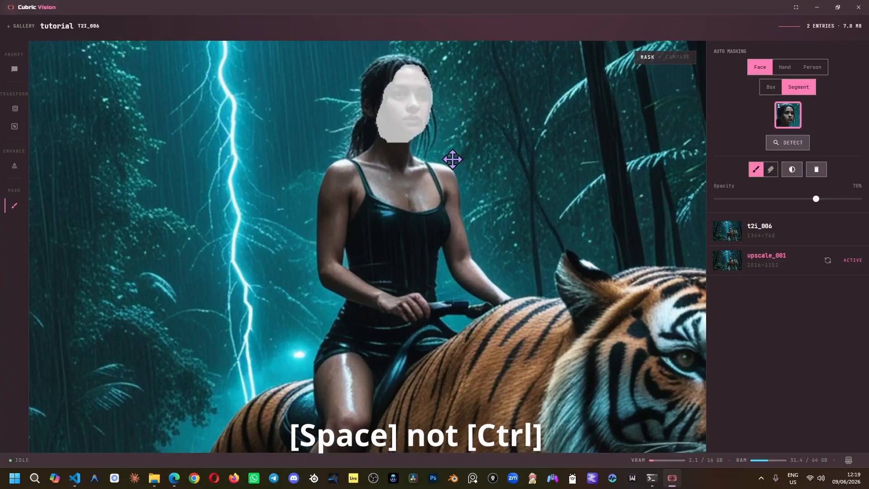
drag(452, 159, 458, 207)
scroll(396, 159, up, 4)
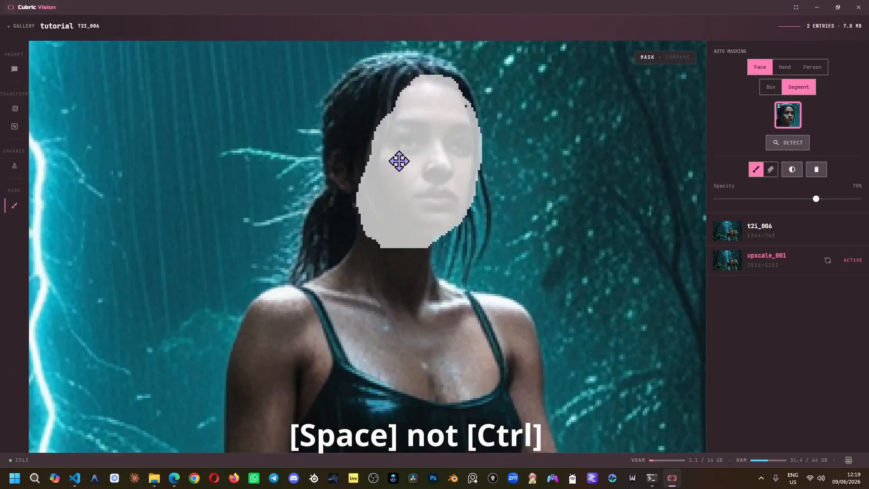
scroll(398, 162, down, 8)
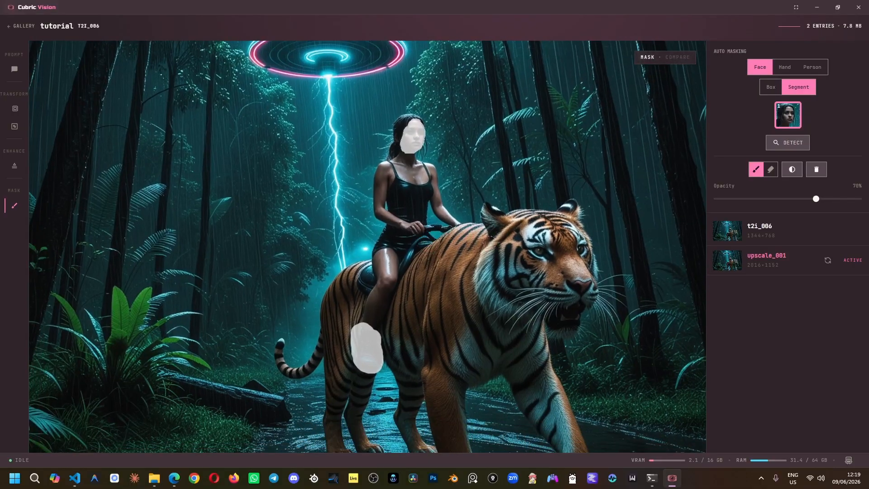
Outline and fill a brush mask over the tiger's head, then remove it with the eraser.
mouse_move(490, 239)
mouse_down()
mouse_move(472, 284)
mouse_move(484, 312)
mouse_move(569, 339)
mouse_move(602, 306)
mouse_move(481, 200)
mouse_move(484, 242)
mouse_up()
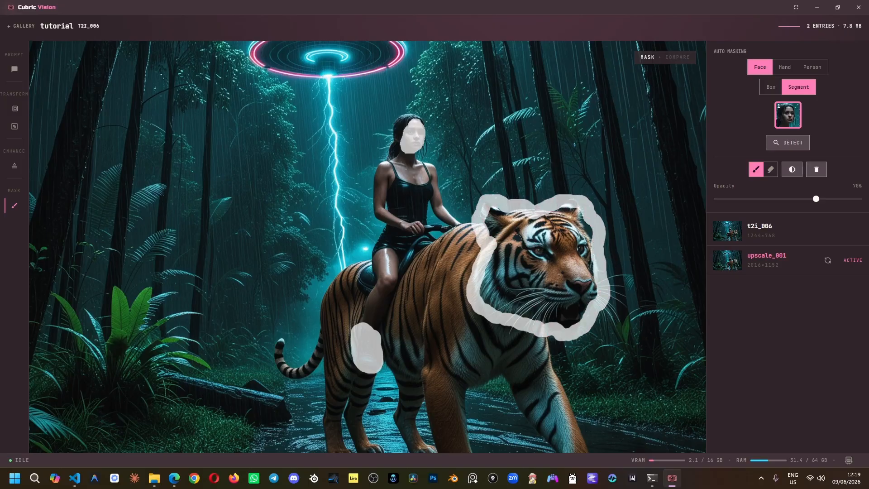
mouse_move(491, 217)
mouse_down()
mouse_move(575, 226)
mouse_move(582, 268)
mouse_move(566, 317)
mouse_move(510, 308)
mouse_move(484, 274)
mouse_move(523, 263)
mouse_move(556, 277)
mouse_up()
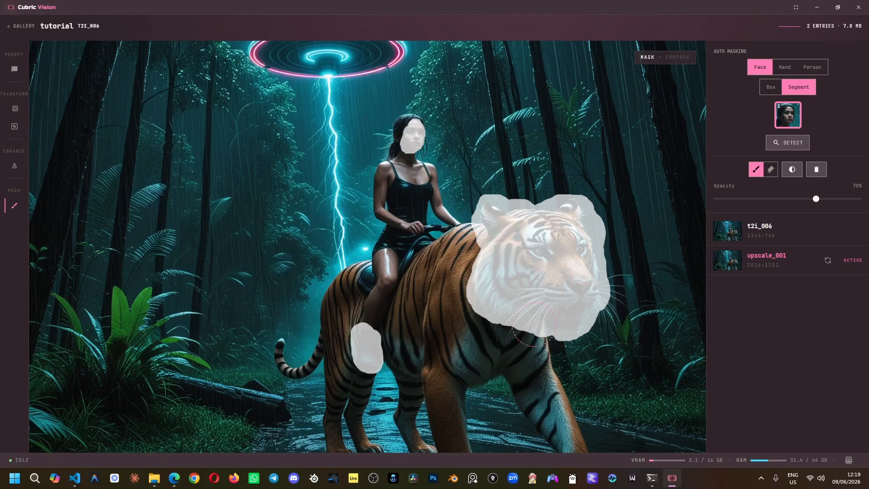
key(e)
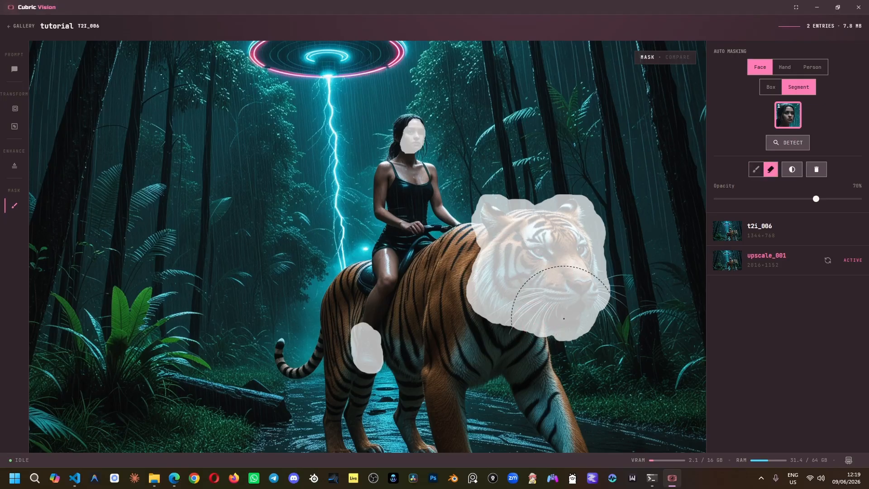
mouse_move(557, 312)
mouse_down()
mouse_move(561, 240)
mouse_move(498, 253)
mouse_move(491, 303)
mouse_up()
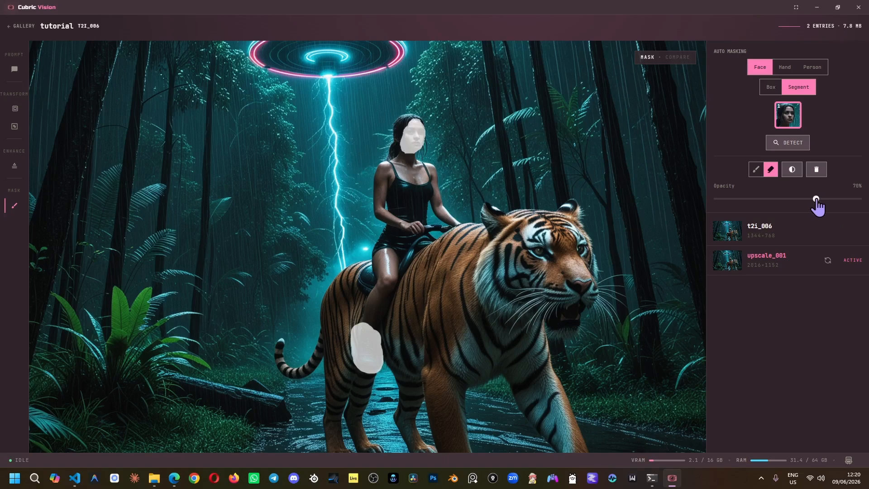
Set the mask opacity to 64% and switch the inverted mask display on and back off.
mouse_move(816, 199)
mouse_down()
mouse_move(791, 199)
mouse_move(854, 199)
mouse_move(808, 199)
mouse_up()
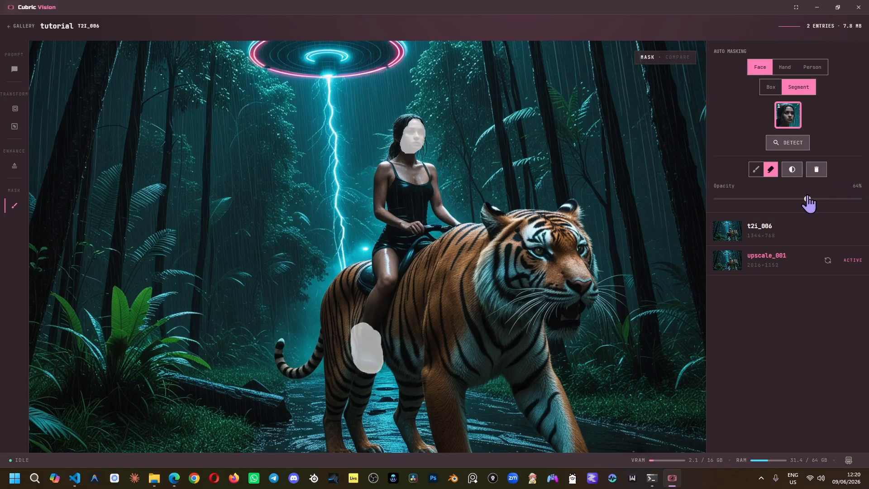
click(793, 170)
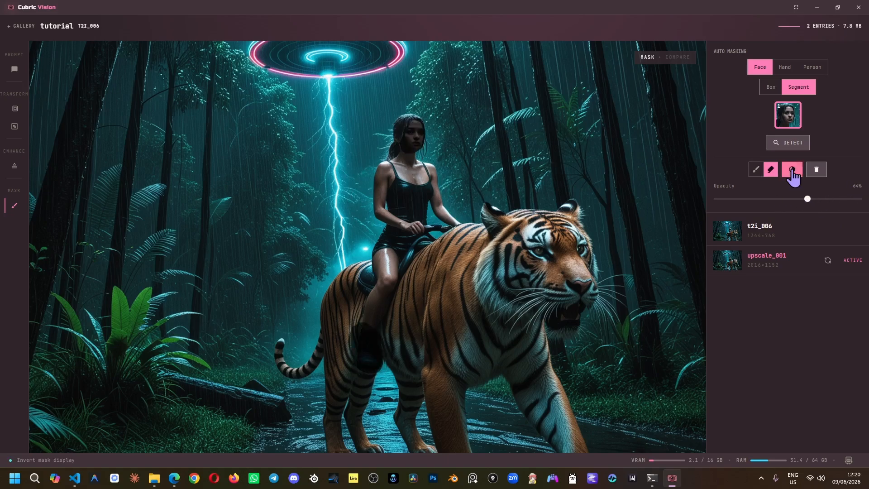
mouse_move(809, 199)
mouse_down()
mouse_move(800, 199)
mouse_move(841, 200)
mouse_move(808, 200)
mouse_up()
click(797, 176)
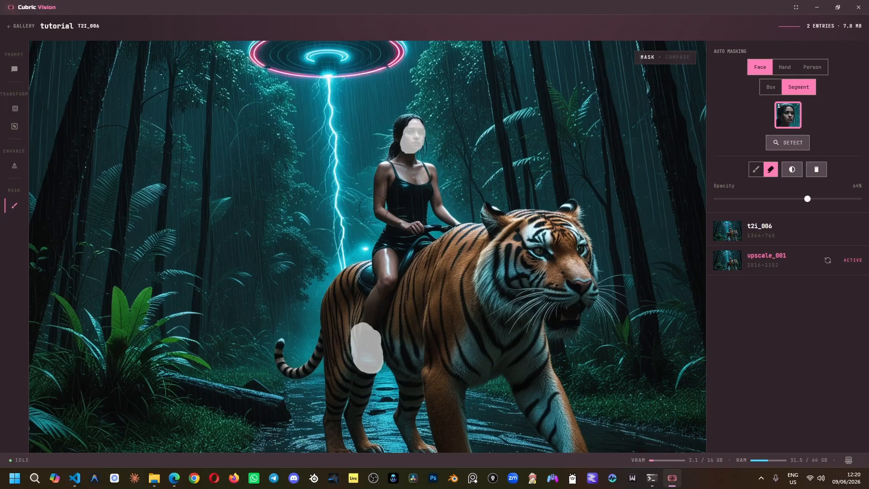
Choose the Detail operation for the masked image and clear the existing prompt.
key(Tab)
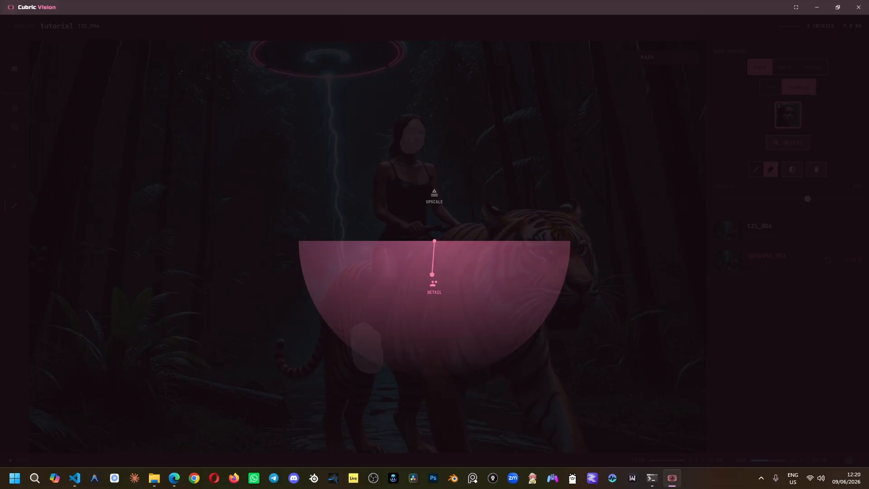
click(432, 275)
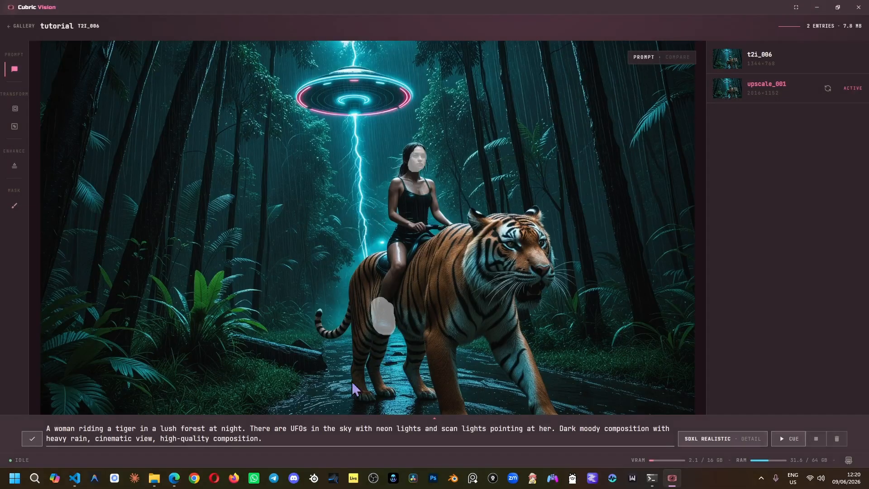
drag(267, 439, 46, 428)
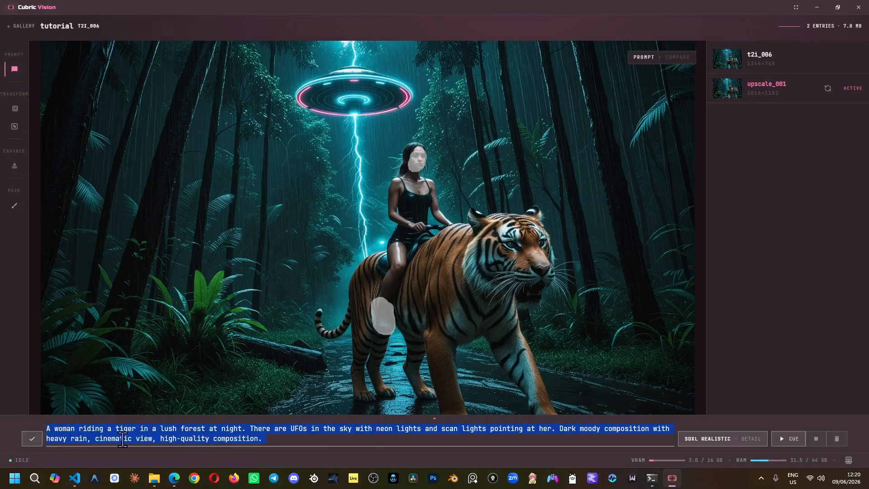
key(BackSpace)
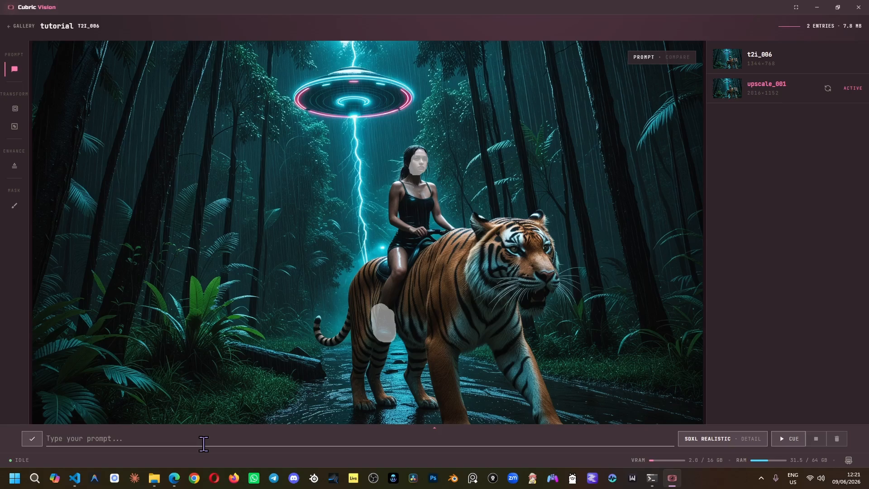
Enter the prompt "Beautiful Asian, Army Boot" and generate the detail pass on the masked areas.
text(eatu)
key(ctrl+BackSpace)
key(ctrl+super)
key(ctrl+super)
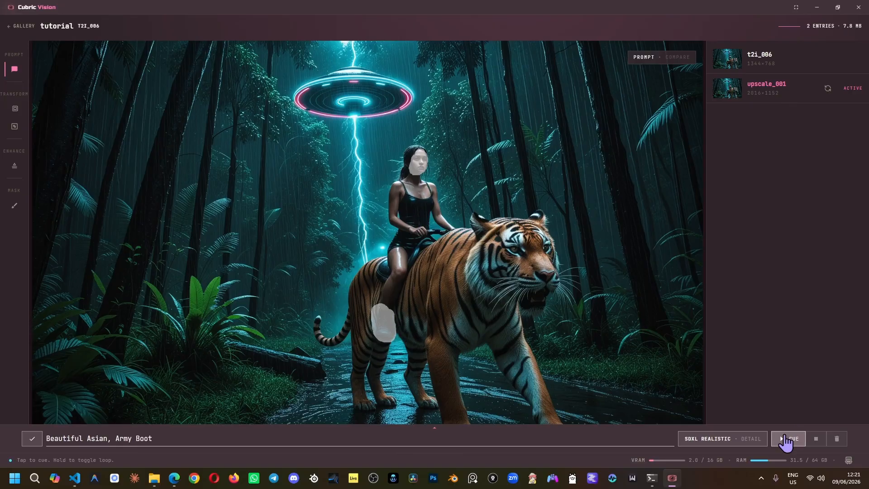
click(786, 438)
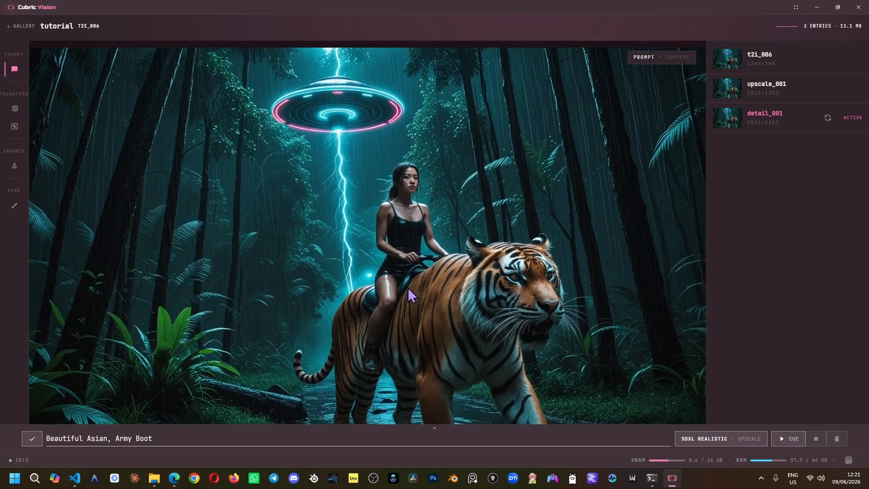
Set the Detail operation's denoise strength to 0.55 for the mask over the tiger's hind legs.
drag(409, 289, 464, 265)
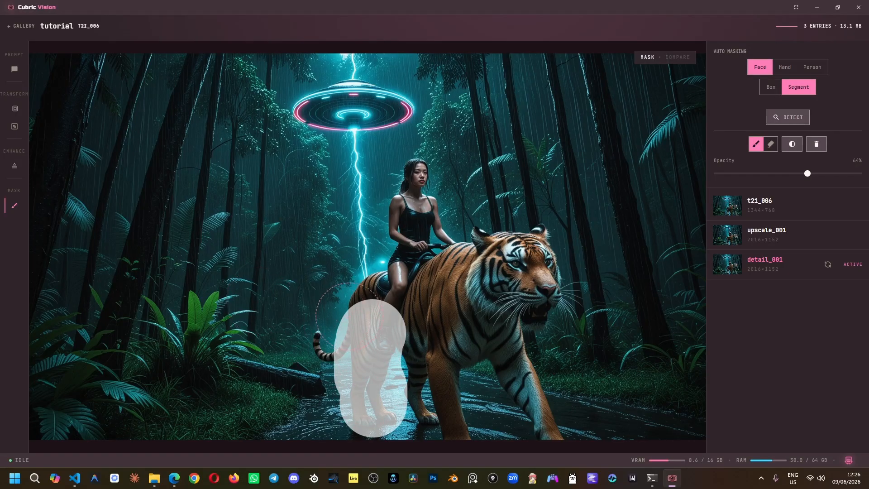
key(Tab)
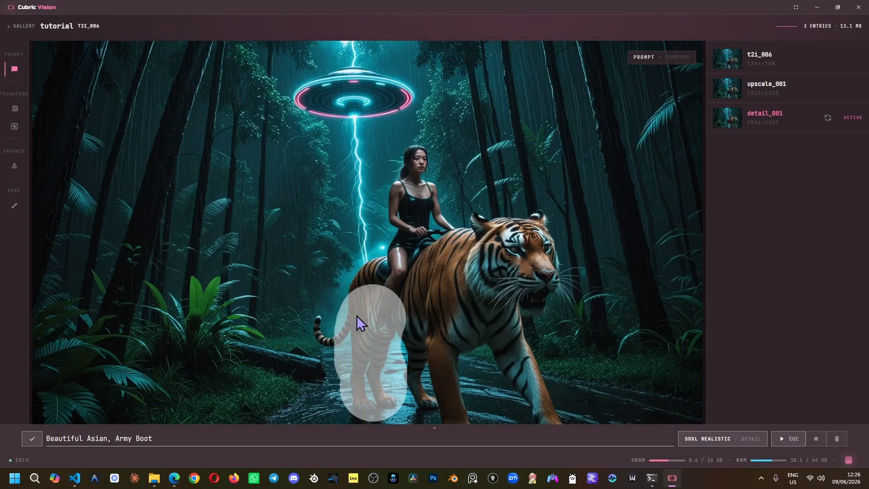
click(688, 439)
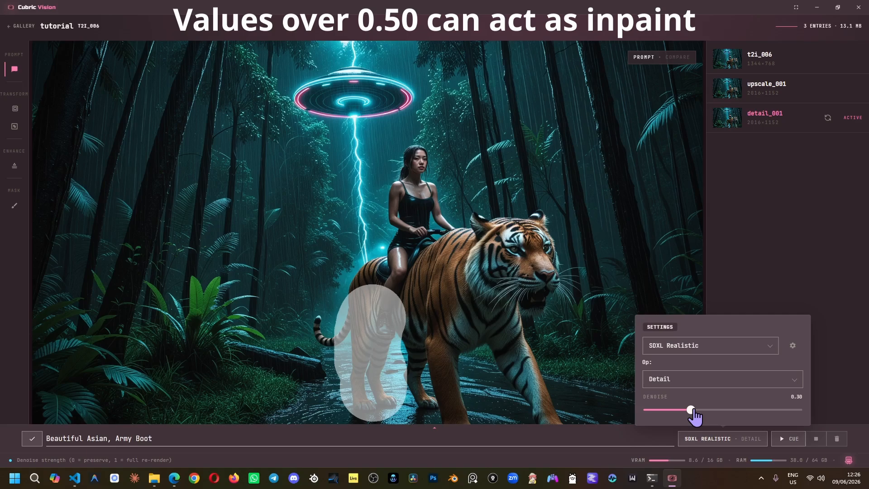
drag(695, 411, 731, 410)
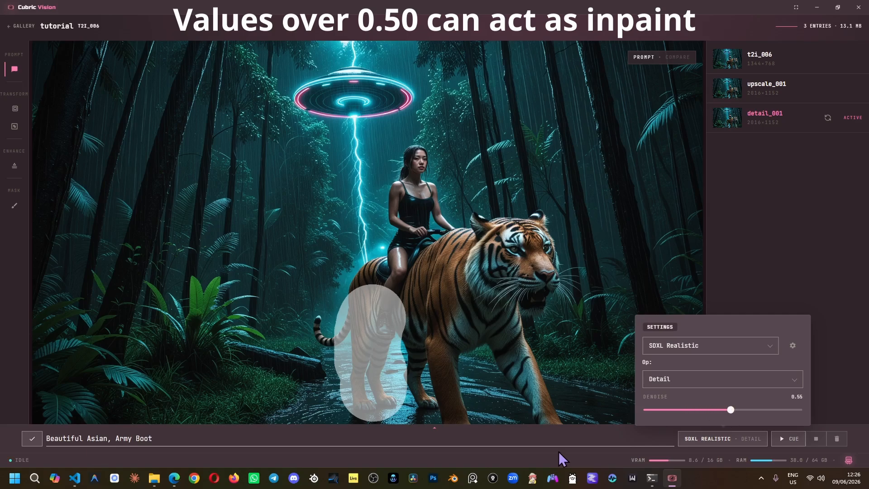
Replace the prompt with "Single tiger leg and single leg with boot" and add the word "human" to it.
drag(188, 435, 40, 442)
key(ctrl+super)
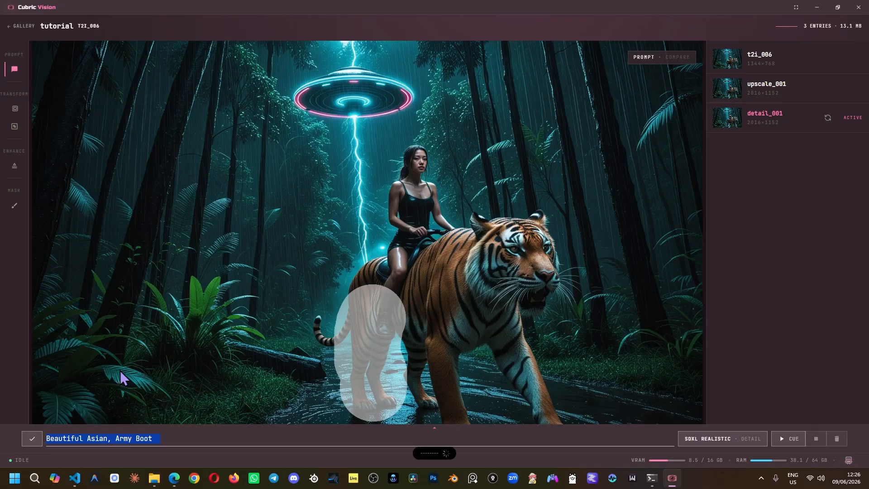
text(Single tiger leg and single leg with boot)
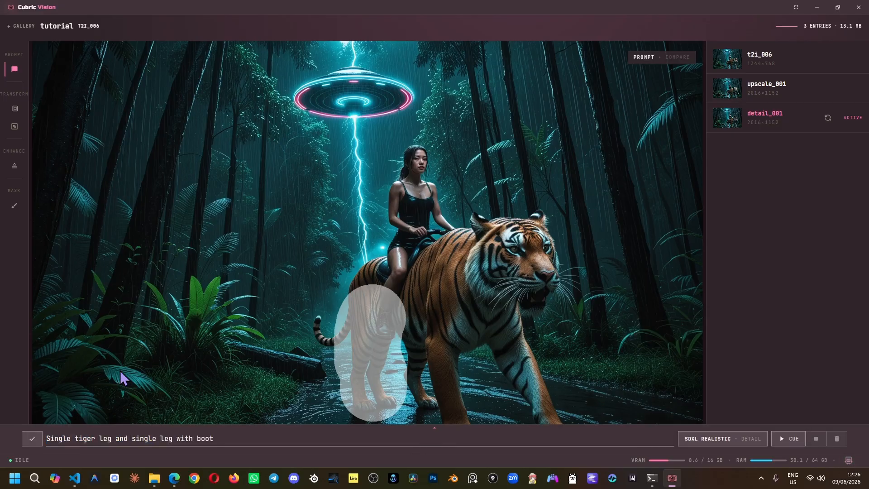
text(human)
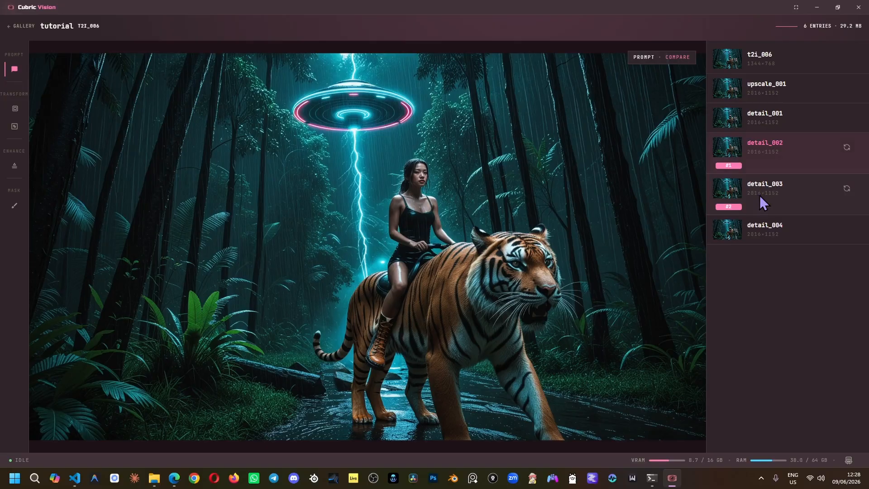
Delete the selected detail_002 and detail_003 entries together with their media files.
key(Delete)
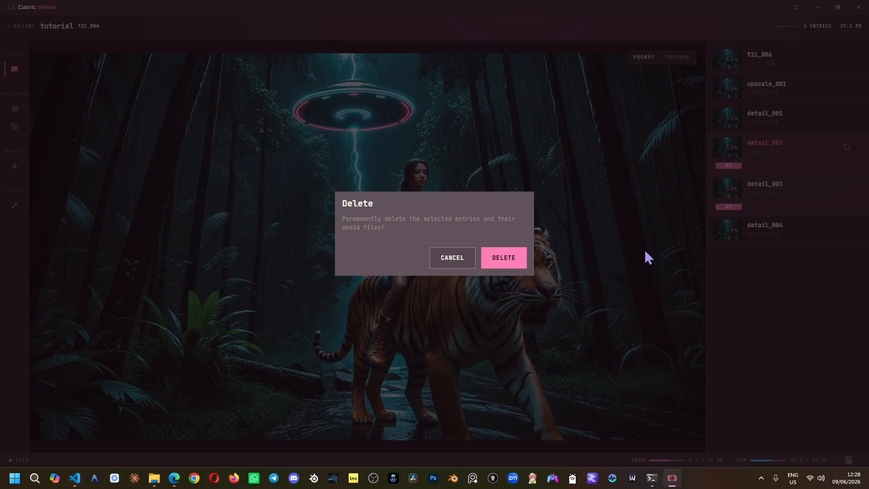
click(506, 262)
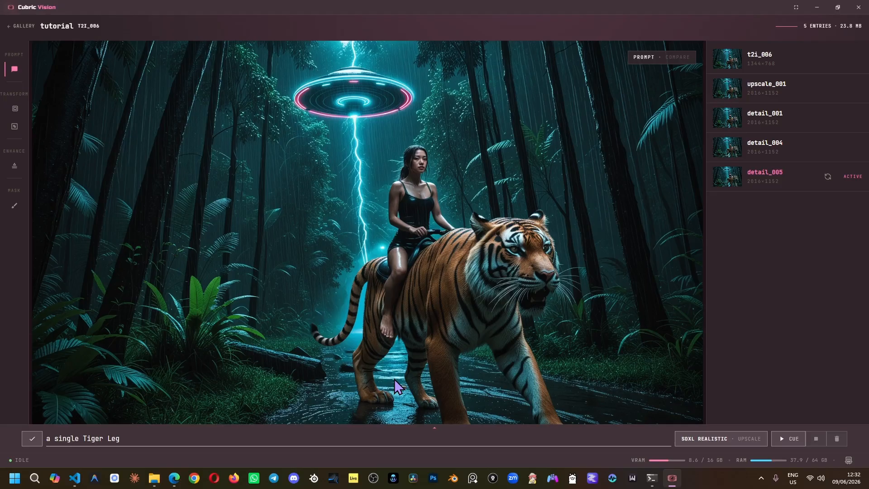
Check which operations the SDXL Realistic settings offer for the unmasked detail_005 image, leaving Upscale selected.
click(683, 442)
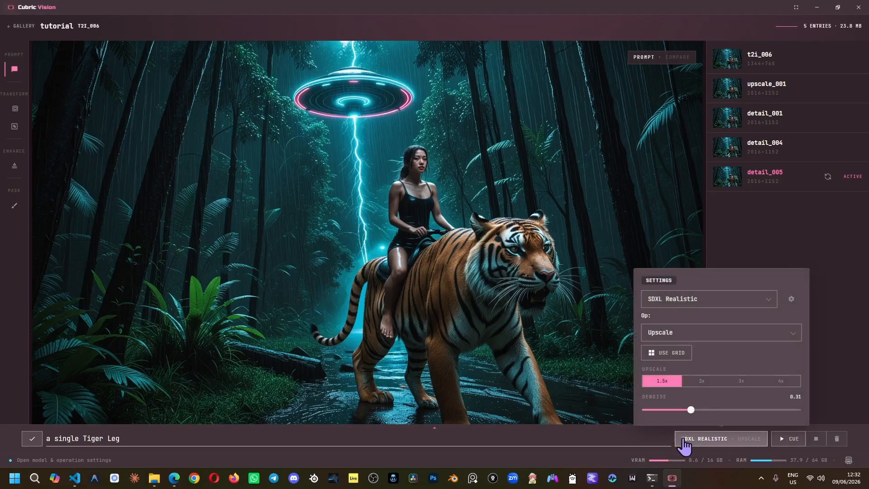
click(696, 339)
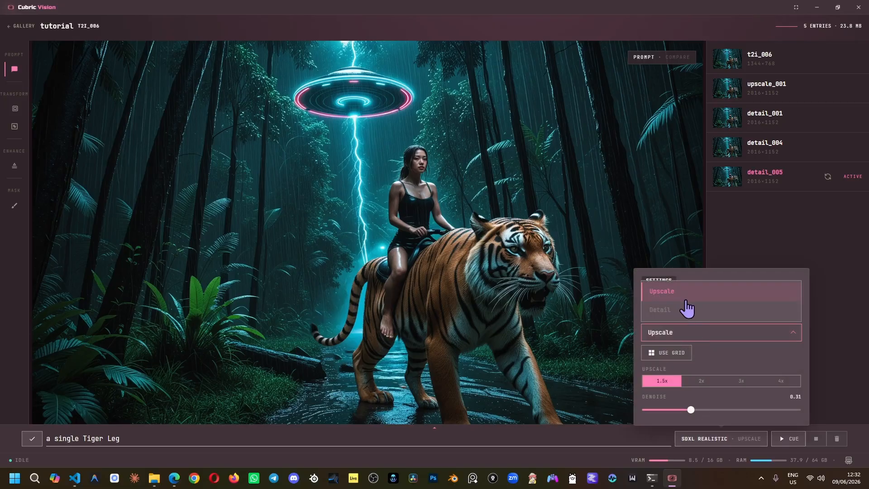
click(723, 362)
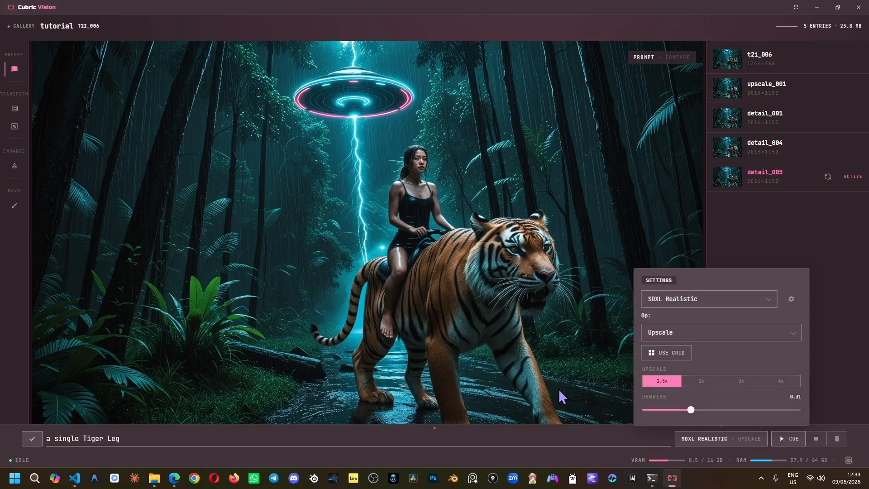
click(589, 387)
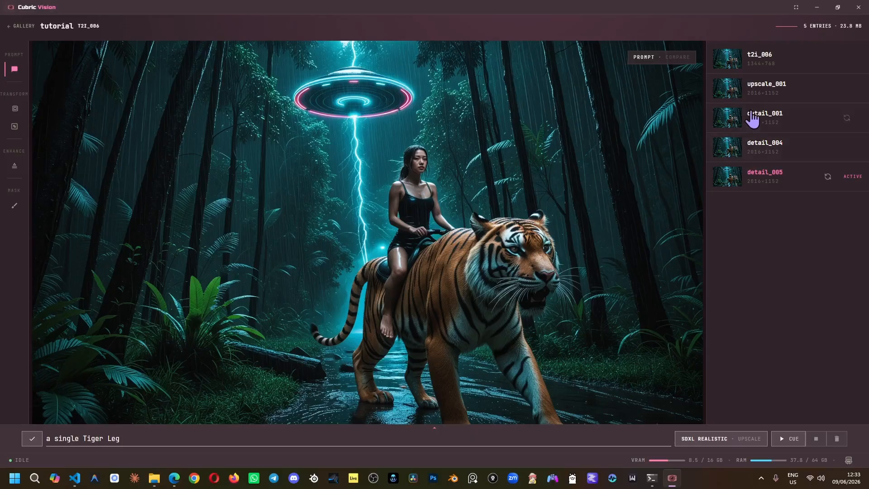
Compare the upscale_001, detail_001, detail_004 and detail_005 versions and their masks in the image history.
click(769, 88)
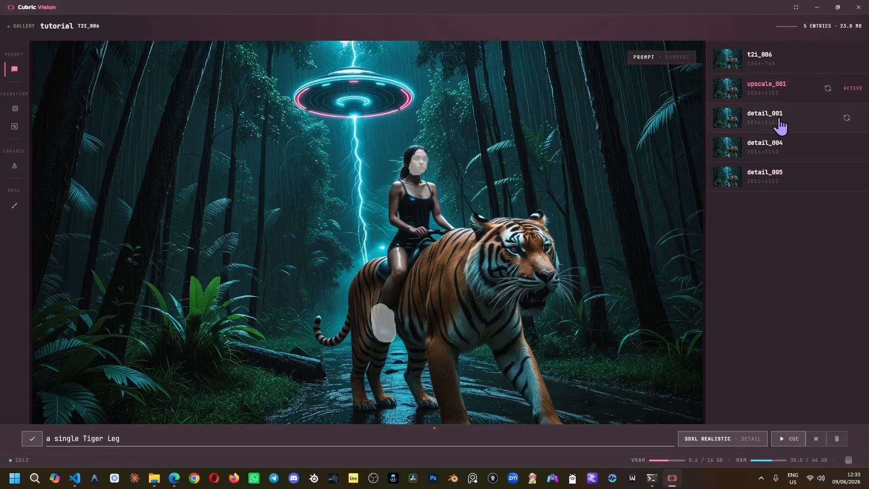
click(779, 128)
click(786, 91)
click(761, 121)
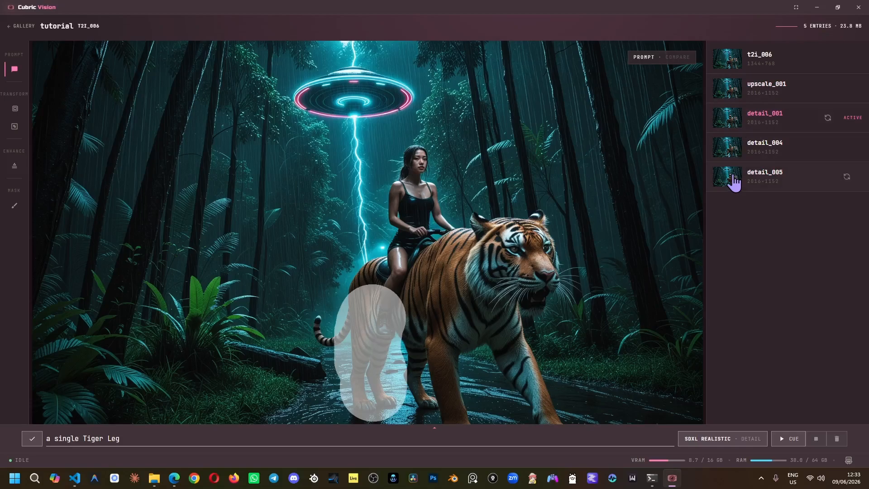
click(761, 153)
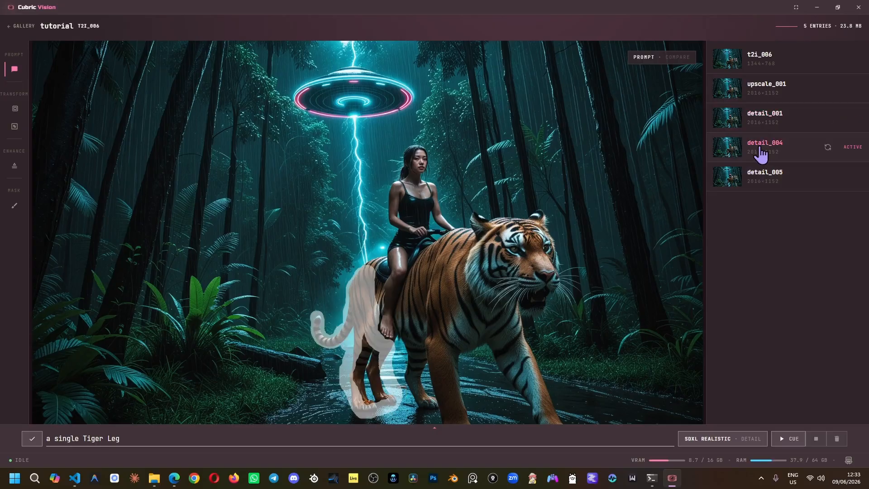
click(767, 173)
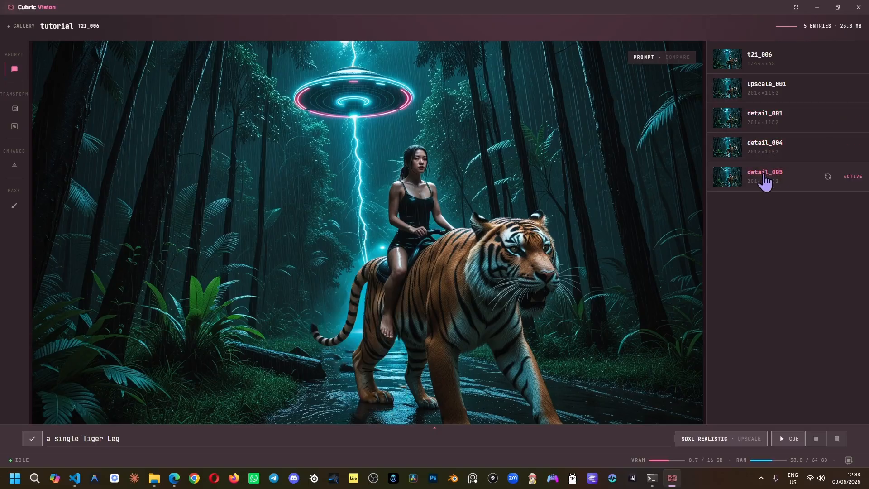
click(768, 149)
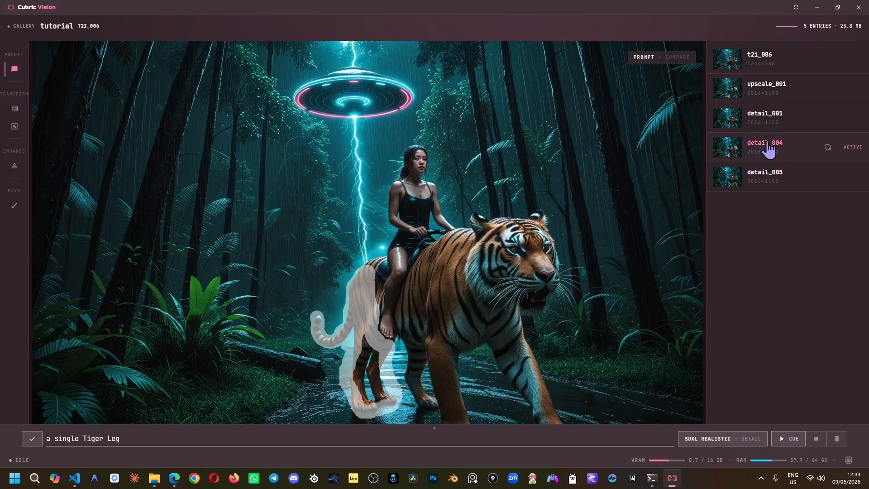
click(770, 124)
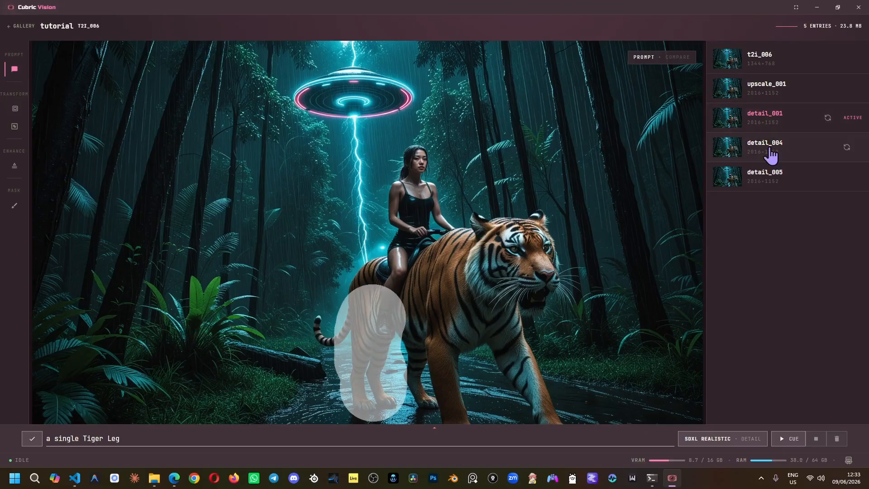
Select the detail_004 and detail_001 versions together and permanently delete them.
click(770, 150)
ctrl+click(775, 132)
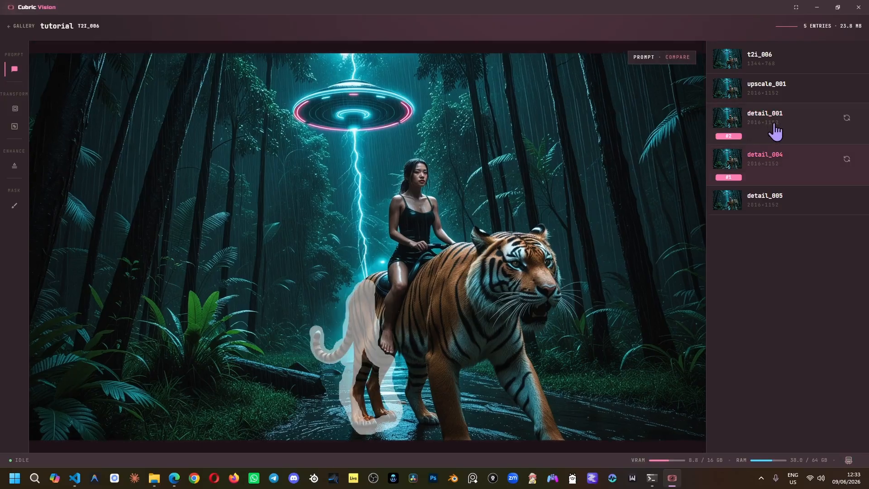
key(Delete)
click(511, 261)
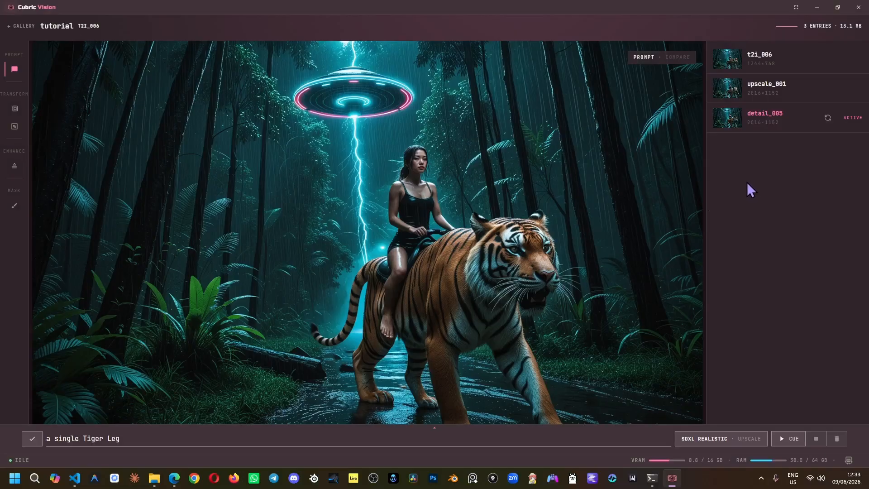
Return to the project gallery and delete every image from t2i_007 through the newest one.
click(23, 28)
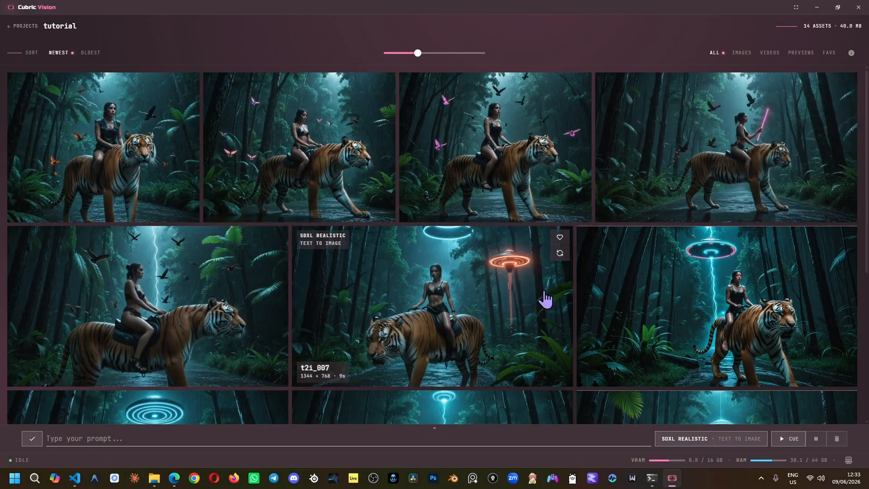
click(560, 253)
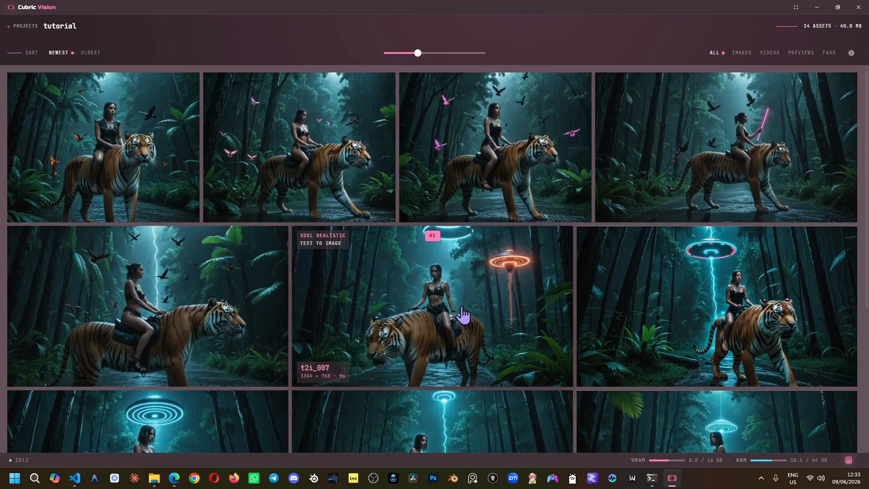
shift+click(177, 171)
key(Delete)
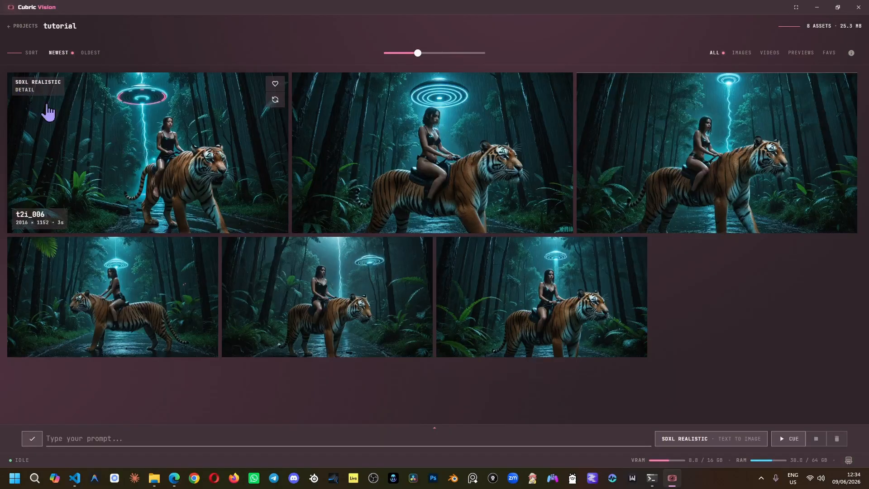
Make the original t2i_006 version active, check its gallery thumbnail, and reactivate detail_005.
click(160, 159)
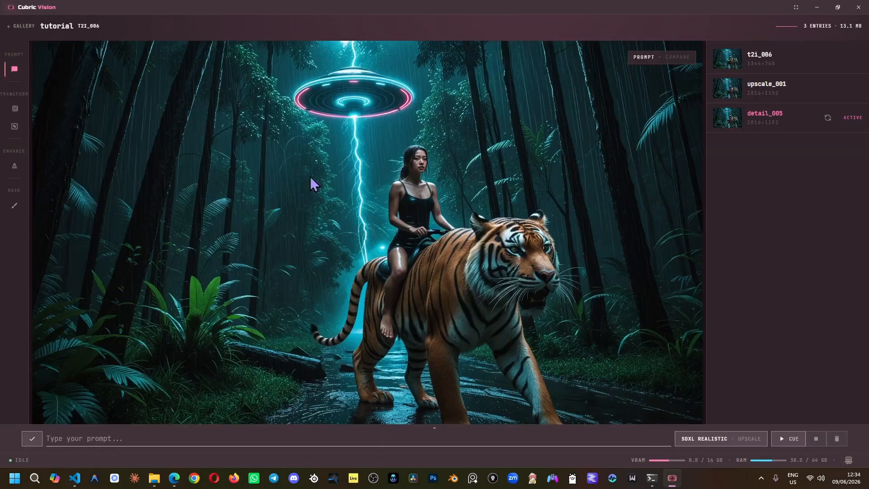
click(754, 67)
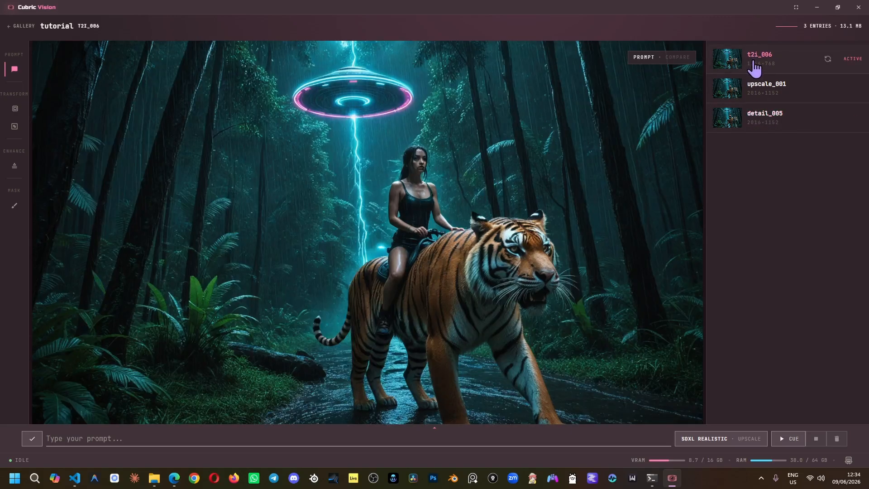
click(23, 26)
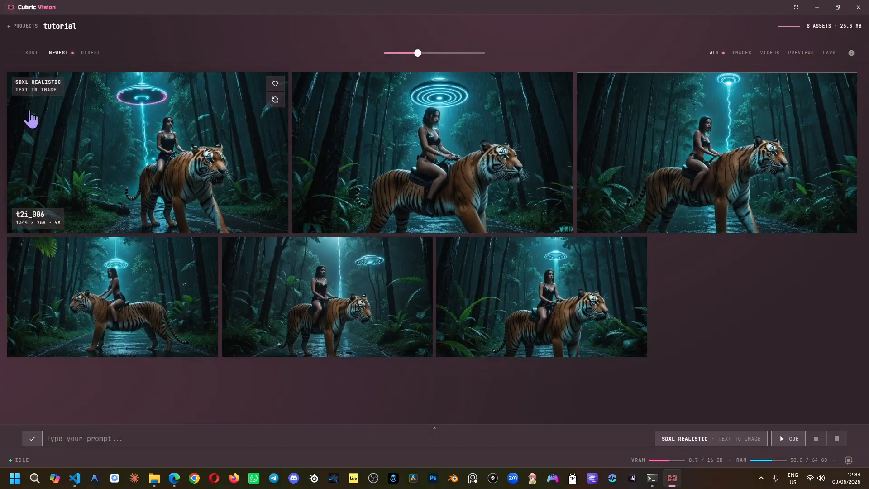
click(137, 180)
click(742, 131)
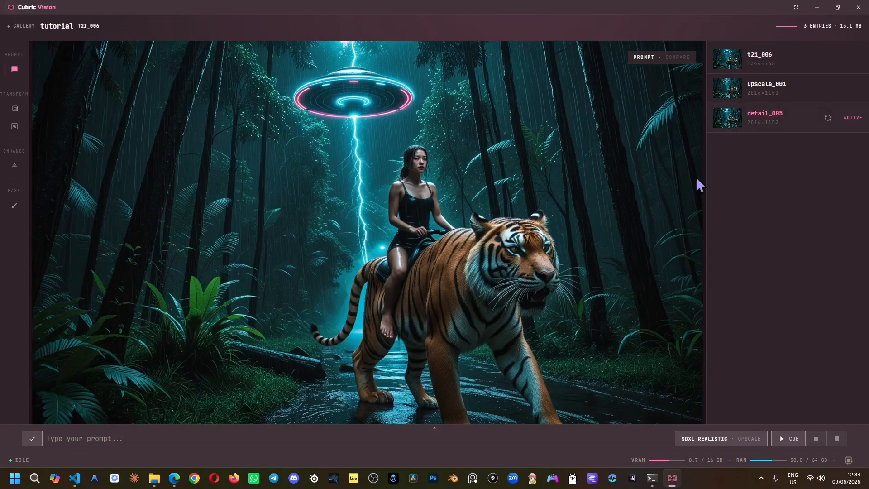
Reuse the prompt stored with detail_005 and select its whole text.
click(828, 118)
click(492, 269)
drag(124, 437, 46, 439)
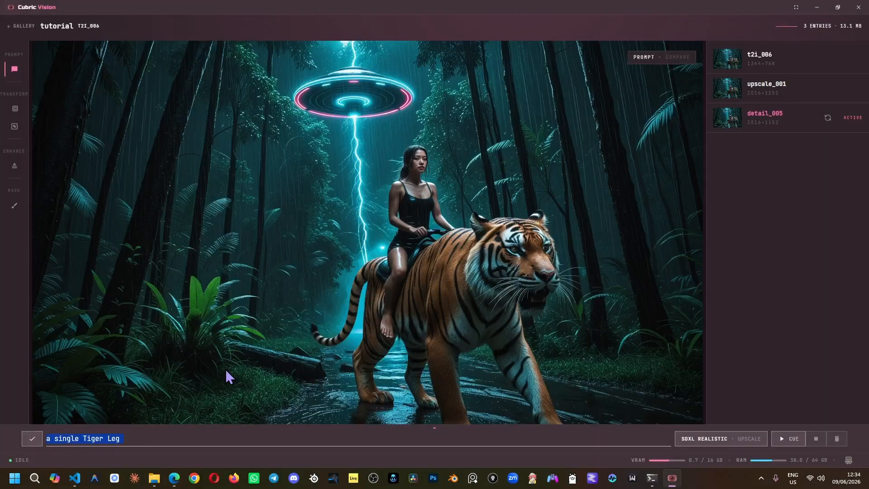
Reuse the prompt stored with the original t2i_006 version, clear its text, and make detail_005 active again.
click(768, 68)
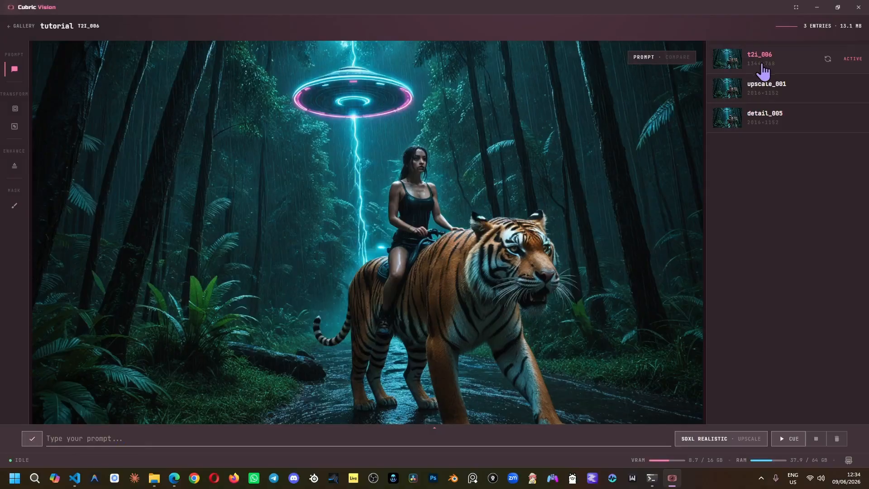
click(828, 59)
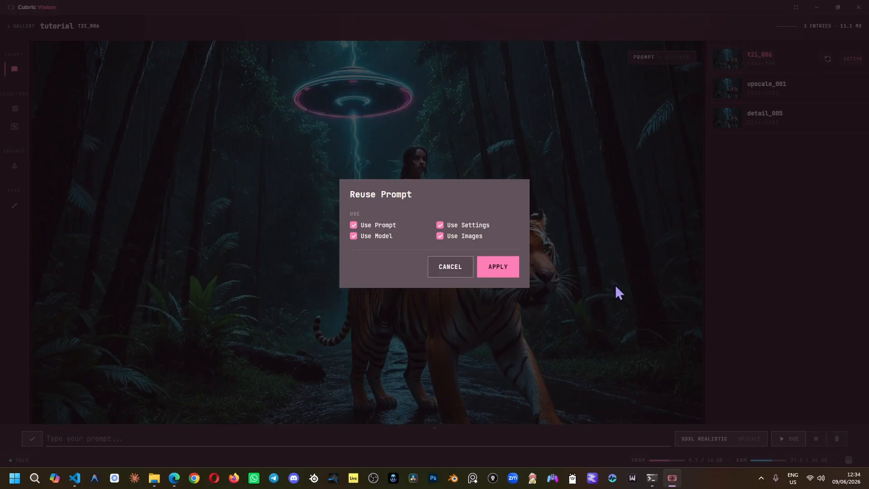
click(498, 268)
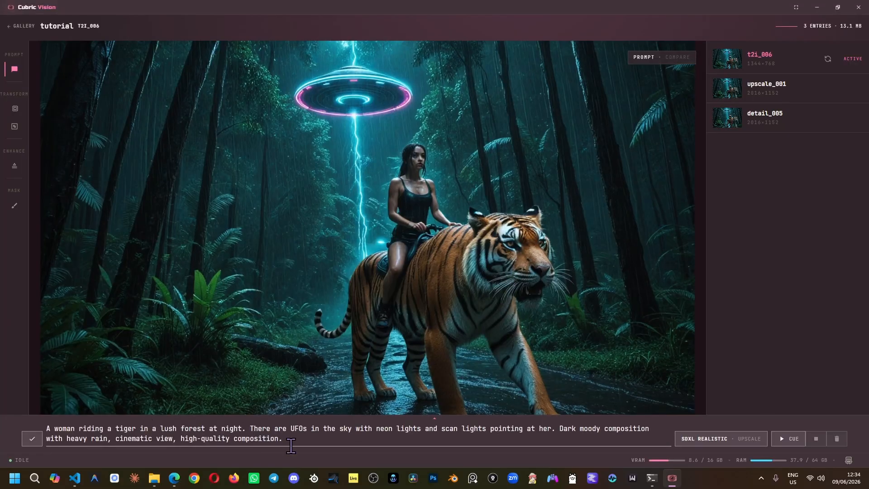
key(ctrl+a)
key(BackSpace)
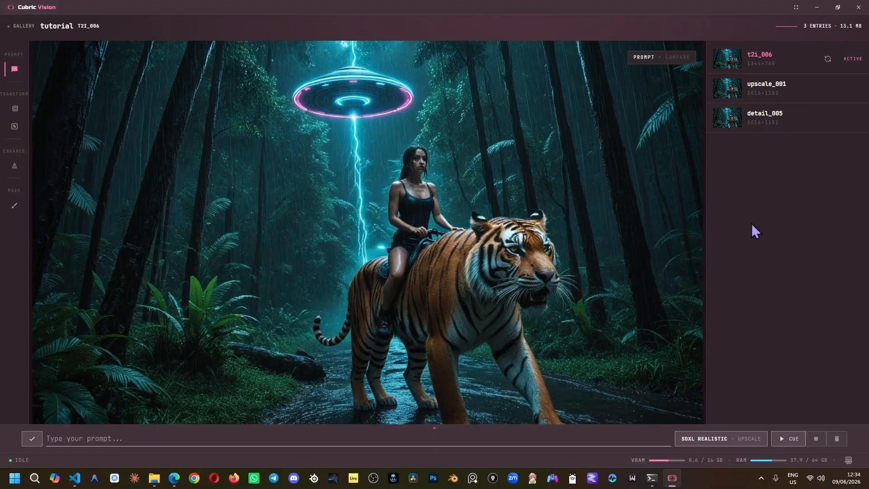
click(767, 127)
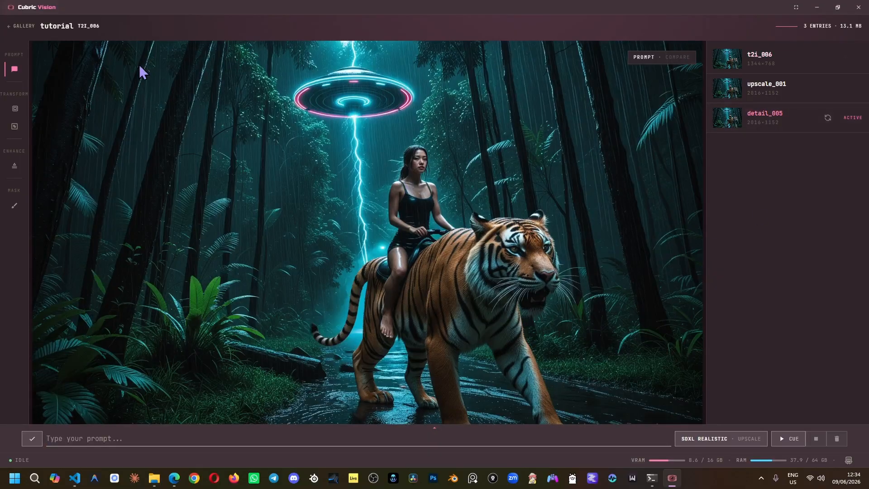
Return to the project gallery and reuse the Original prompt of t2i_006 with its model, settings and images.
click(21, 26)
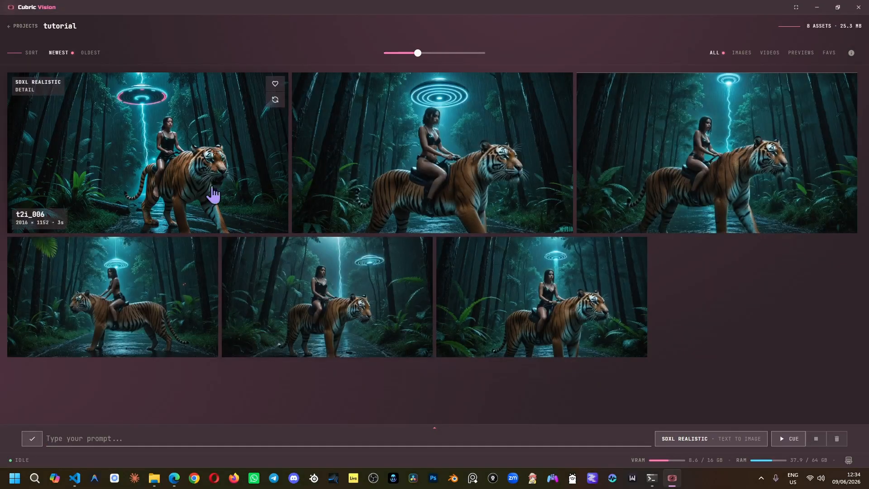
click(275, 100)
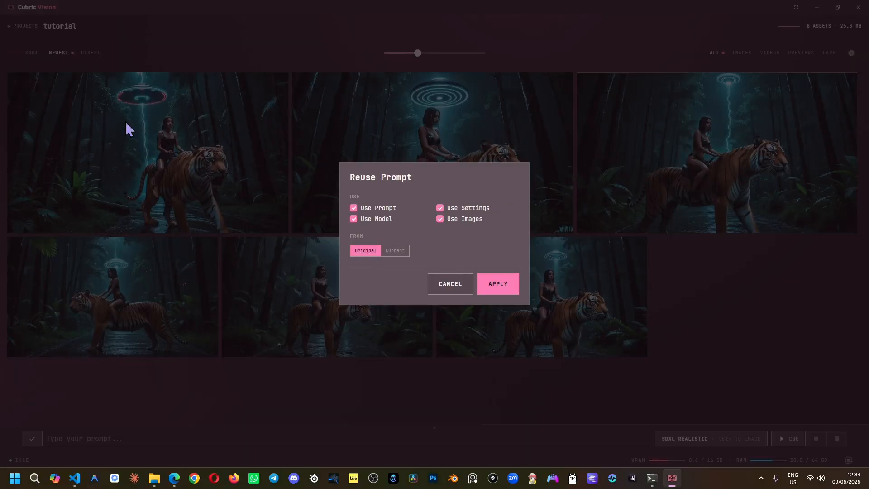
click(496, 286)
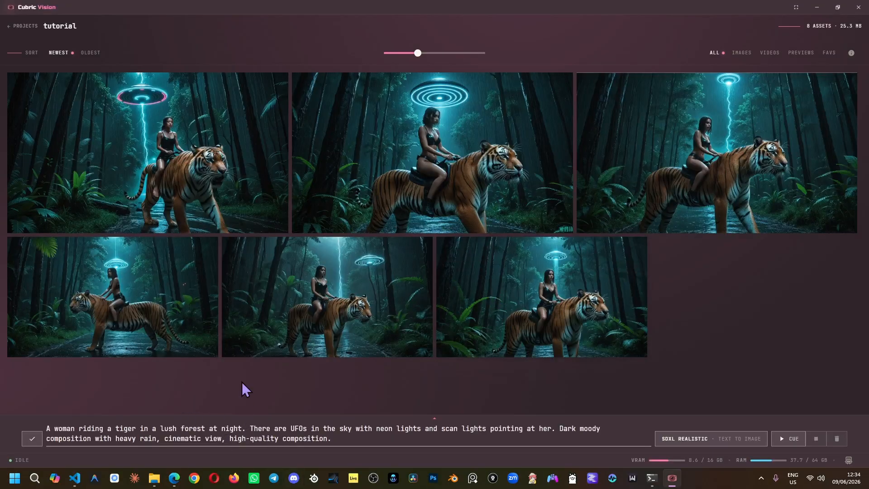
Reuse the Current prompt of t2i_006 from the gallery and remove the reference image attached with it.
mouse_move(166, 161)
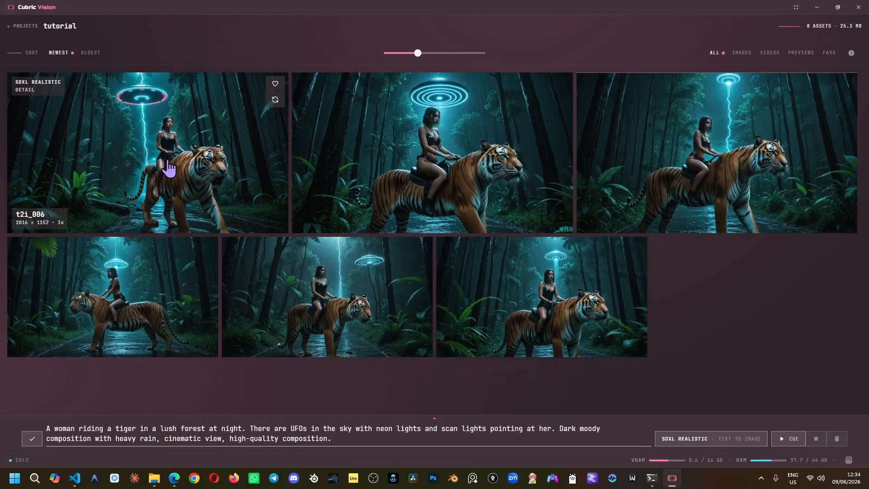
click(275, 99)
click(397, 252)
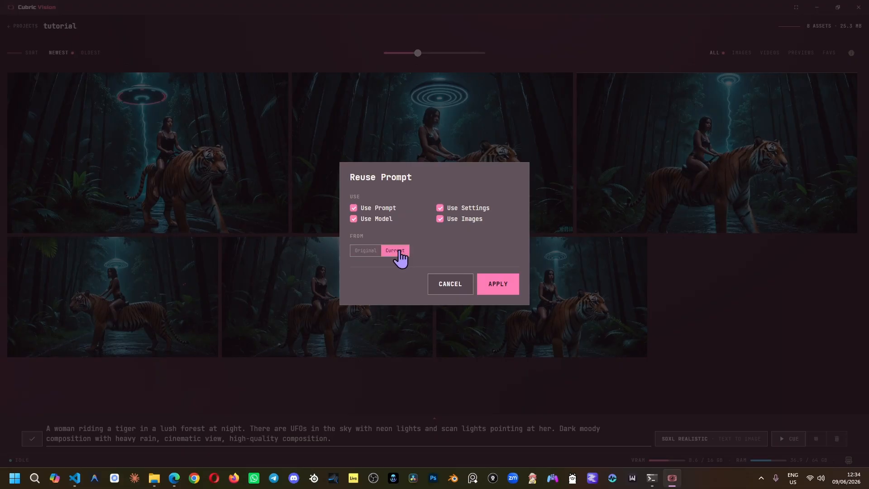
click(506, 292)
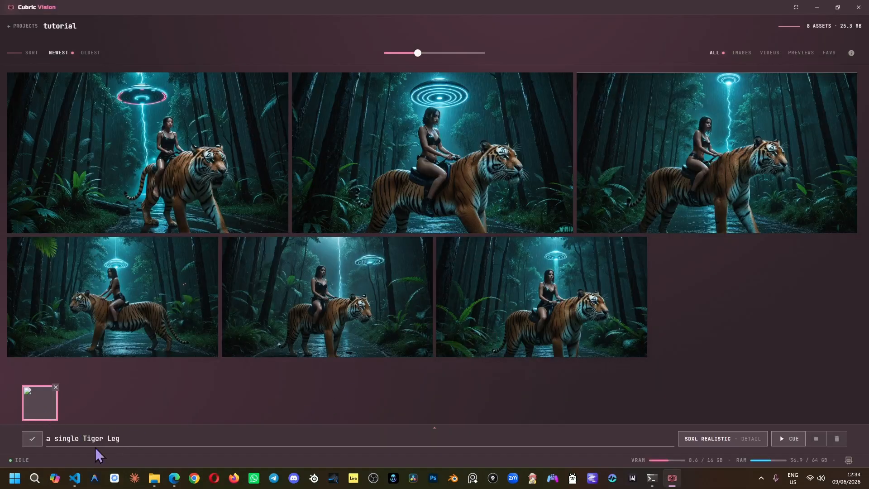
click(55, 387)
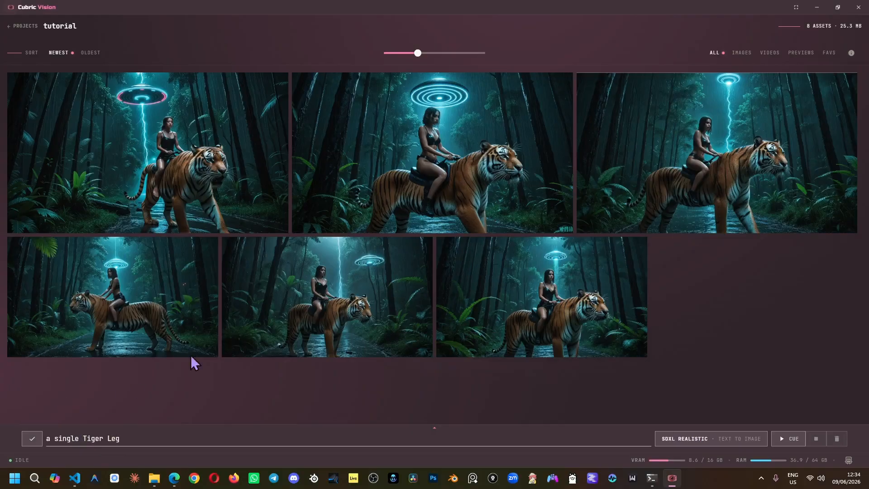
Alternate between the gallery and the t2i_006 image's editing view, finishing with the image open.
click(225, 192)
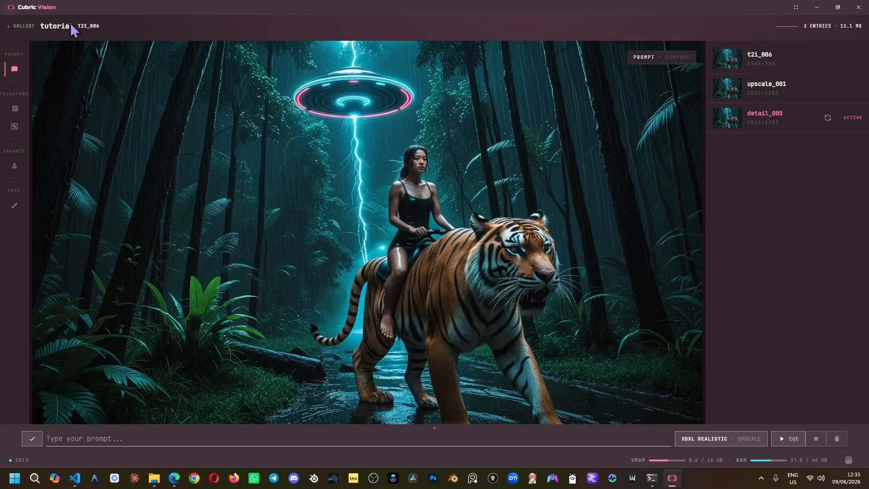
click(29, 30)
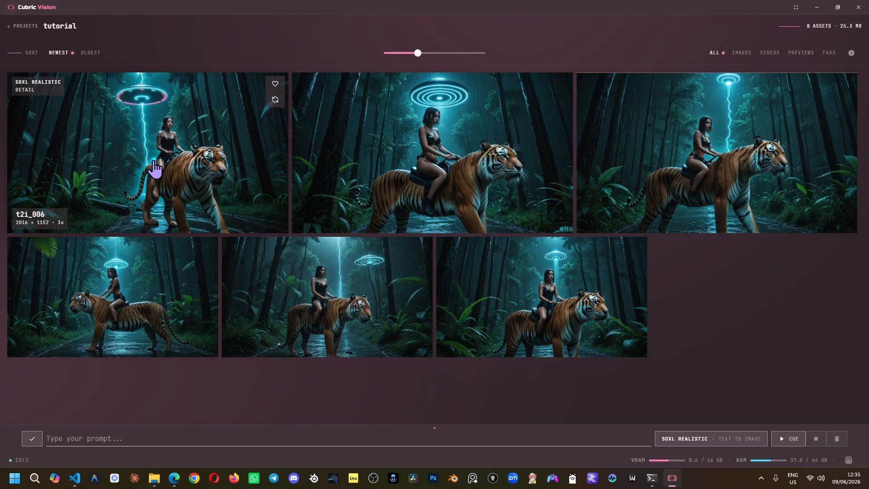
click(169, 171)
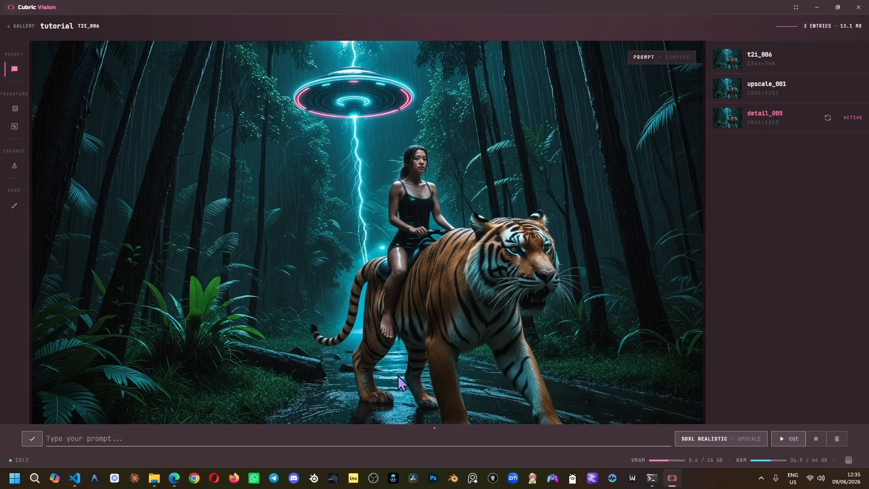
key(Escape)
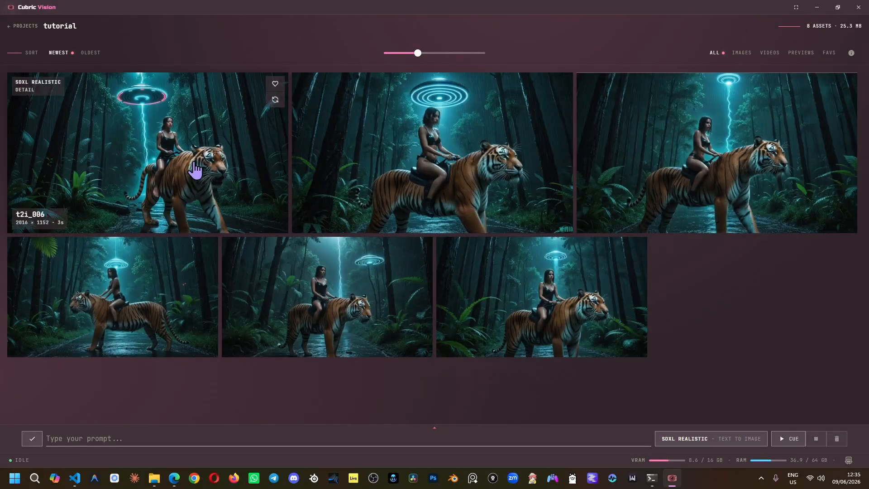
click(196, 170)
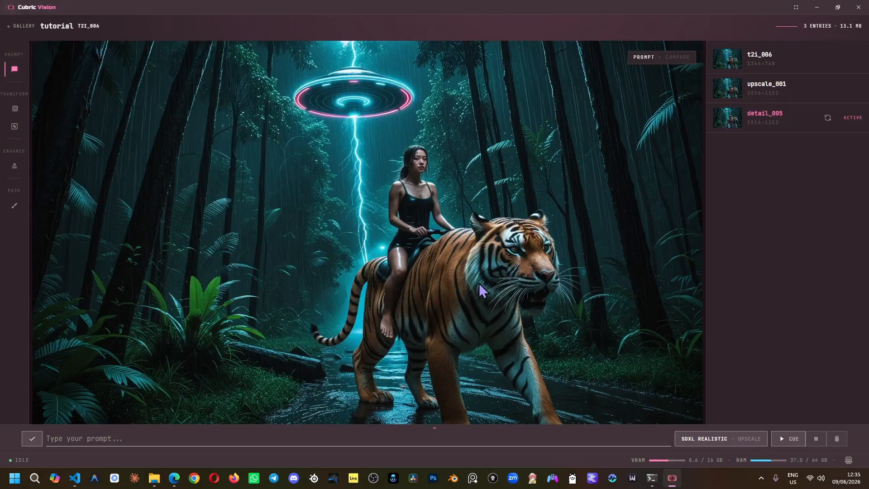
Start cropping detail_005 with a free-ratio frame shrunk and moved over the rider and the tiger's head.
click(15, 110)
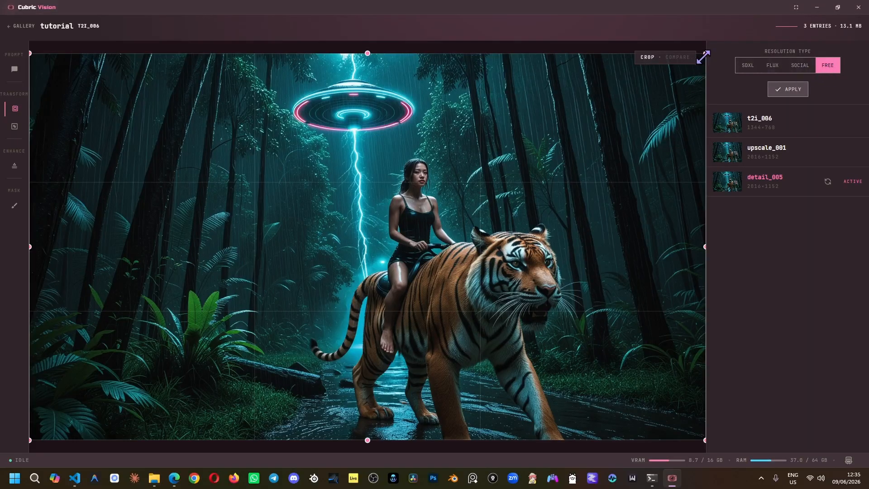
drag(705, 55, 462, 228)
drag(304, 352, 391, 194)
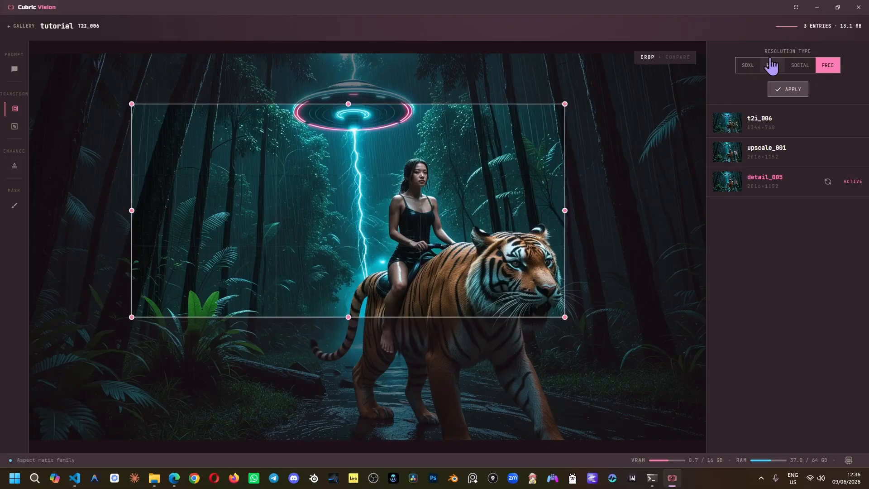
Try the Social 16:9 crop ratio, then switch to 4:5 and fit a smaller frame around the UFO and rider.
click(799, 66)
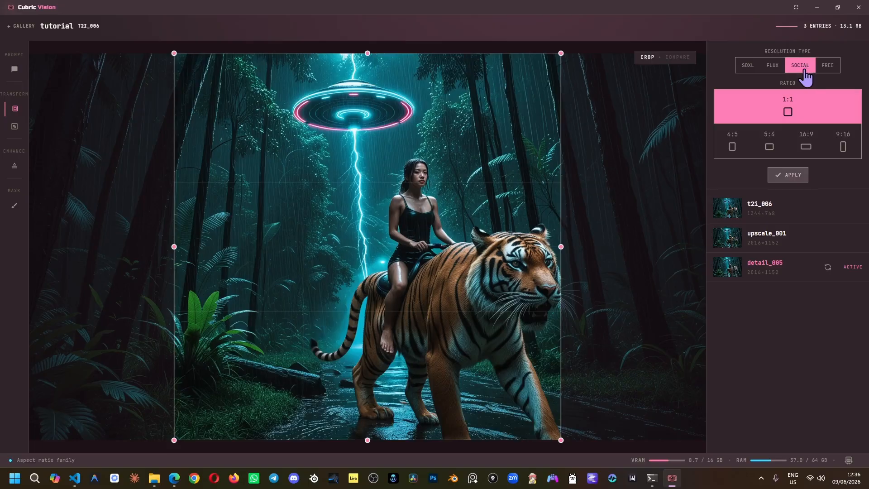
click(806, 149)
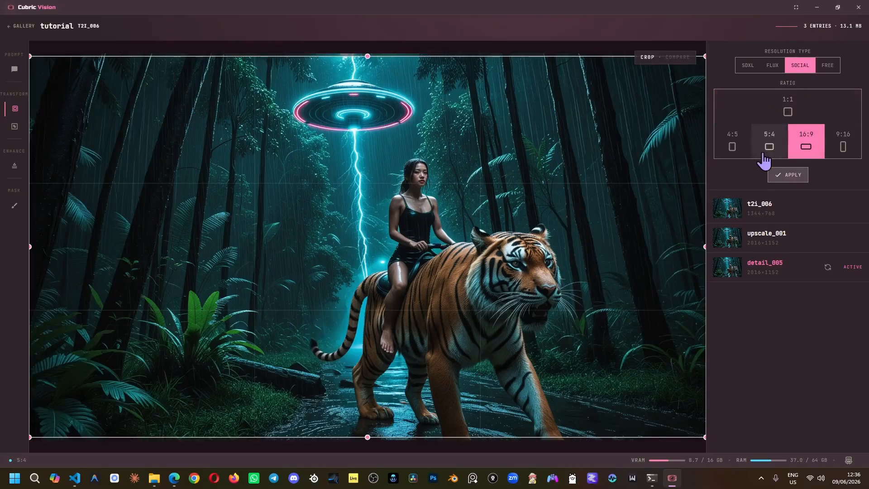
click(737, 153)
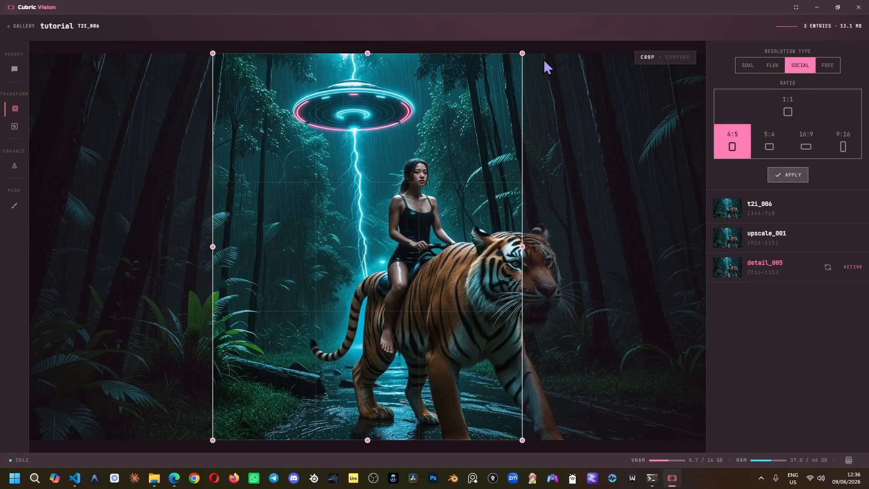
drag(522, 52, 402, 112)
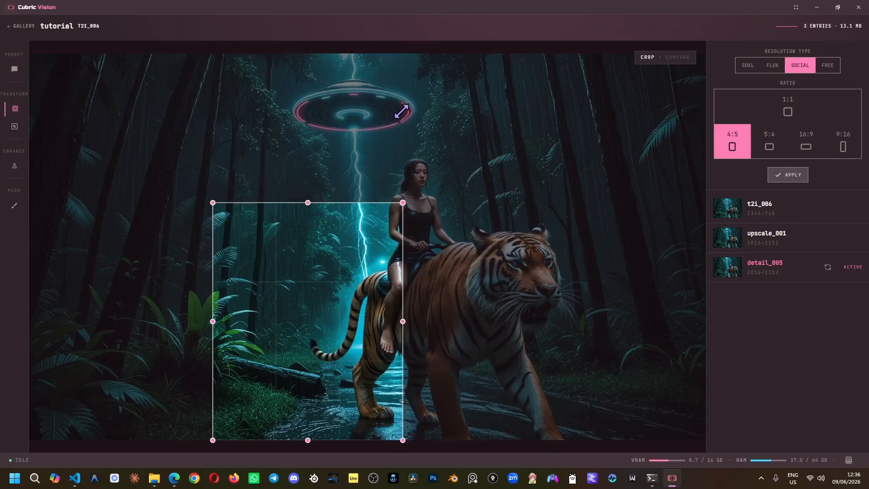
drag(309, 346, 388, 237)
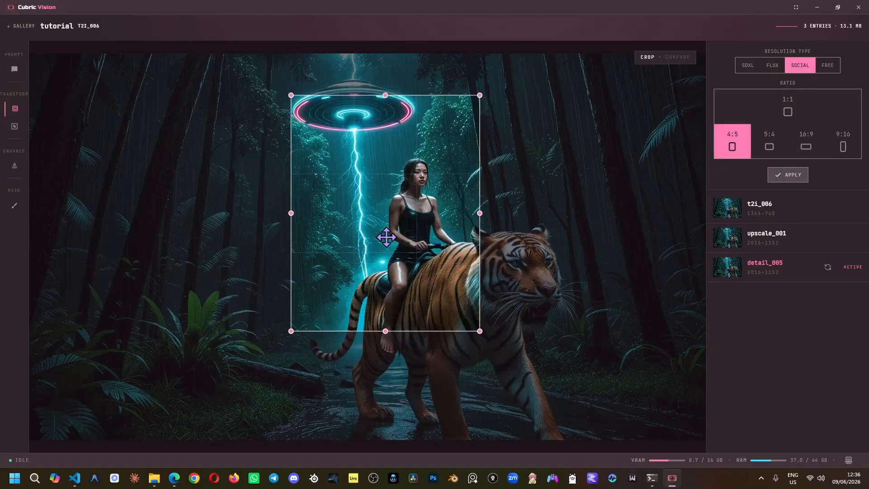
Try the SDXL resolution type at 4:5 and fit the crop frame around the UFO and rider.
click(780, 68)
click(745, 68)
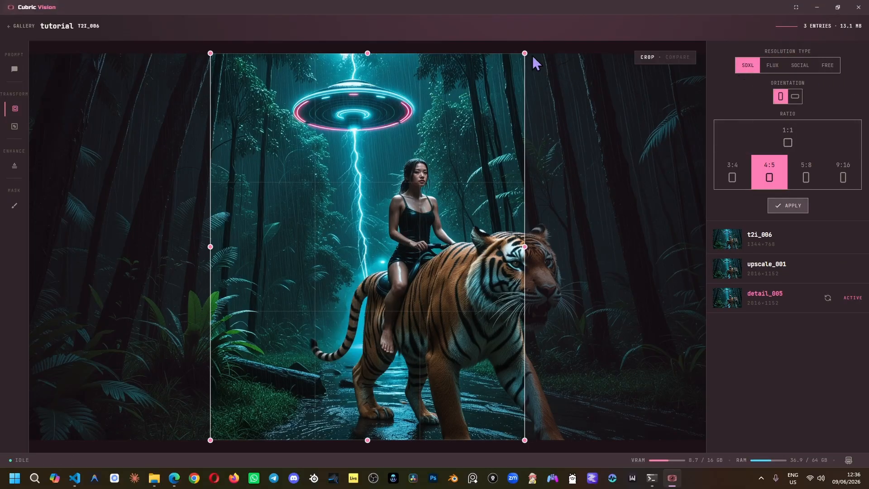
drag(526, 53, 446, 100)
drag(365, 285, 417, 217)
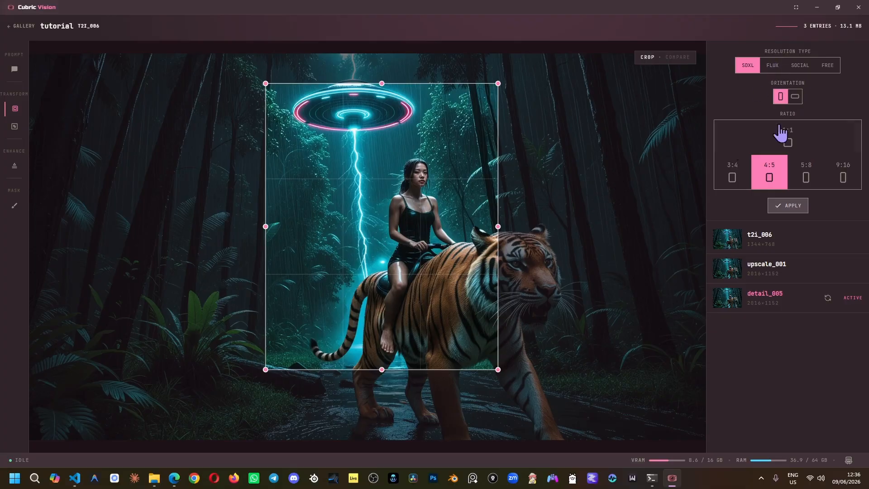
Crop detail_005 at the Social 4:5 ratio to about 660 by 820 pixels around the UFO and rider.
click(802, 66)
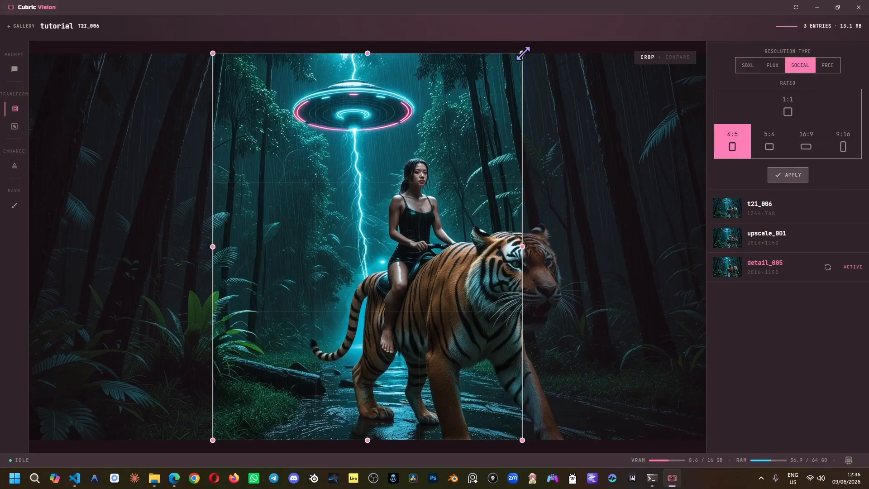
drag(523, 54, 435, 163)
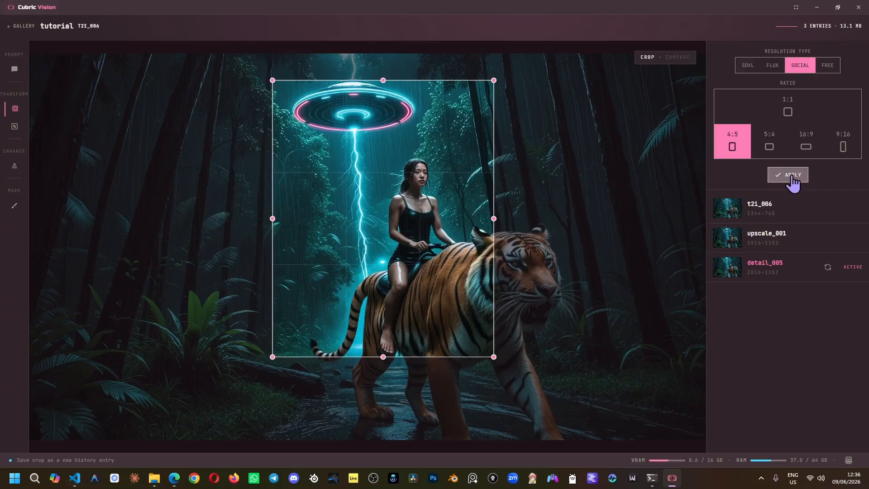
click(793, 176)
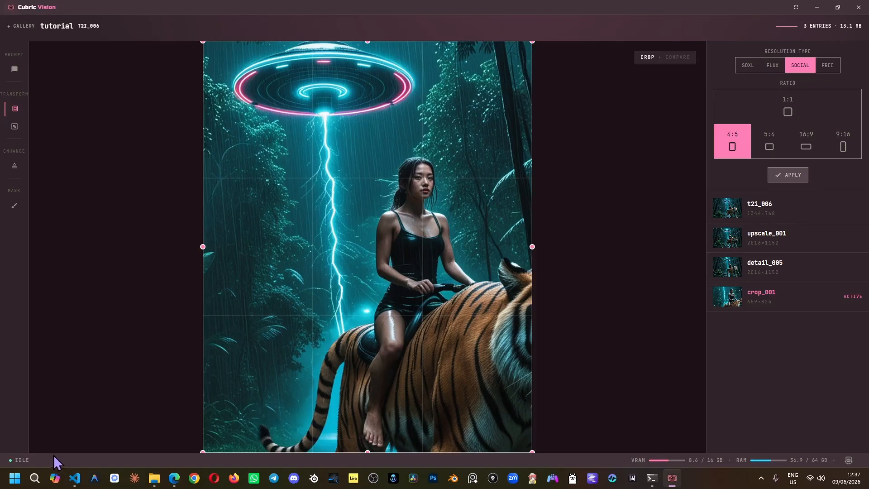
Open the resize options for crop_001 and examine the available fit modes, interpolation methods and crop anchor positions.
click(15, 128)
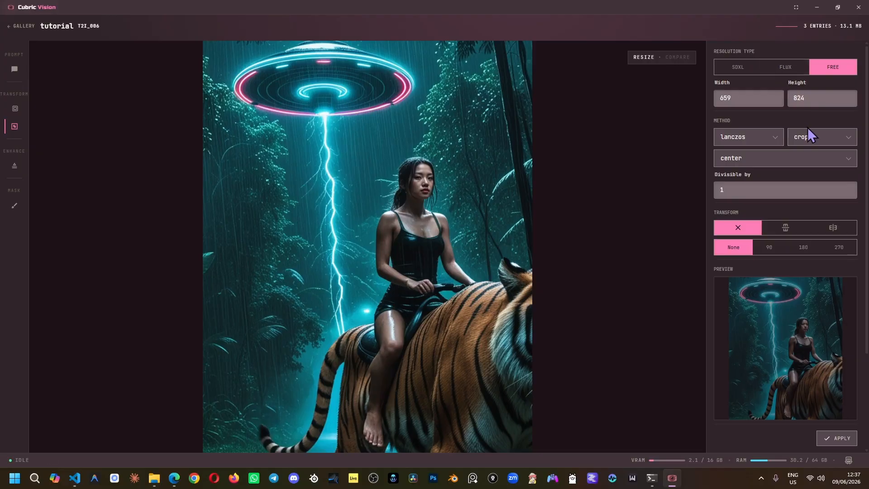
click(814, 144)
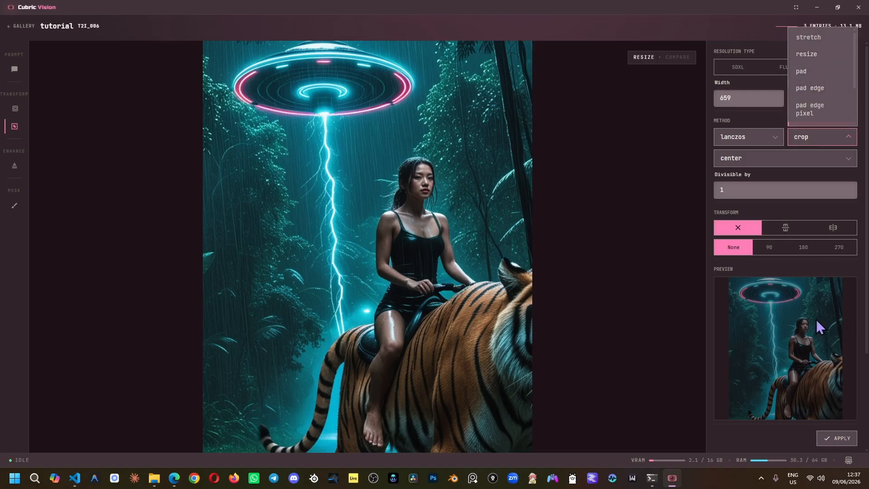
click(782, 174)
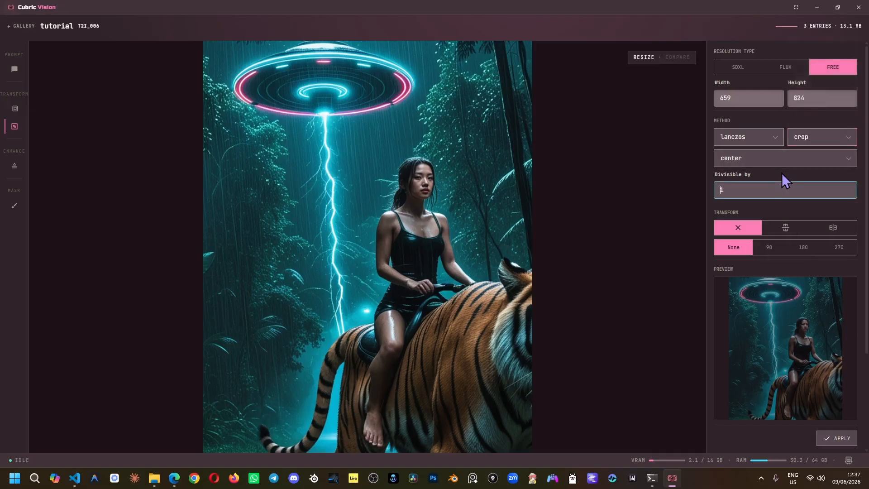
click(737, 141)
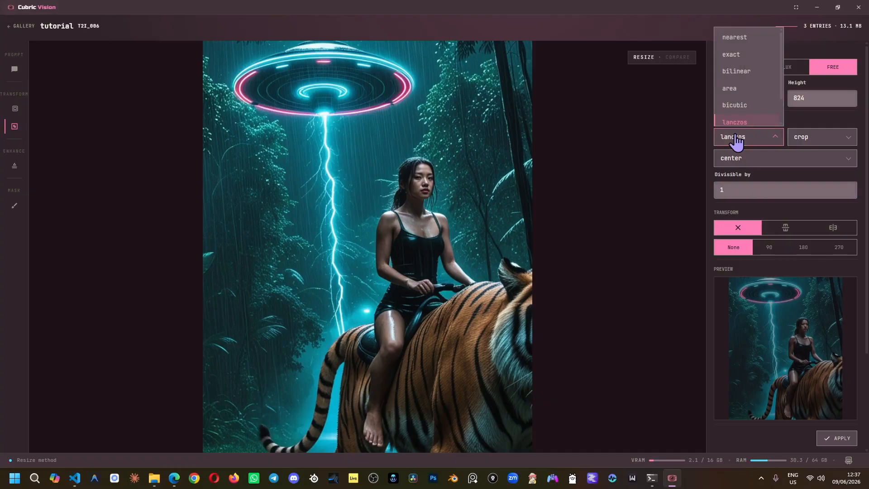
click(737, 141)
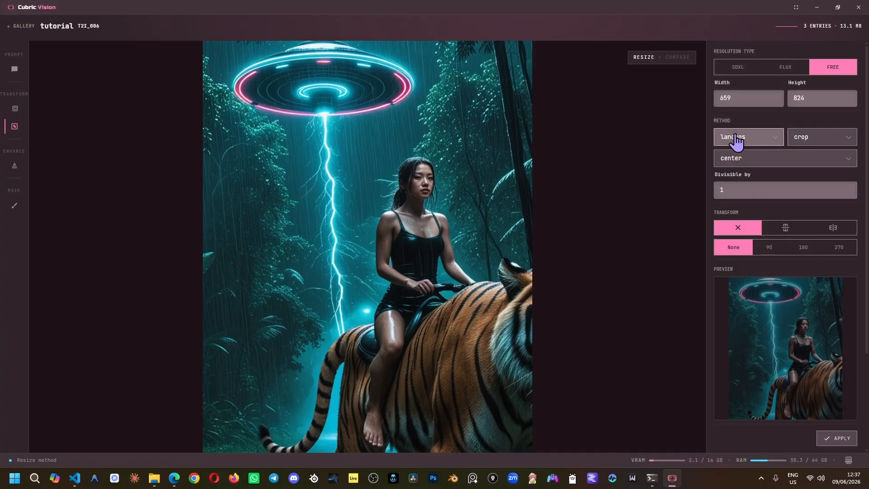
click(756, 163)
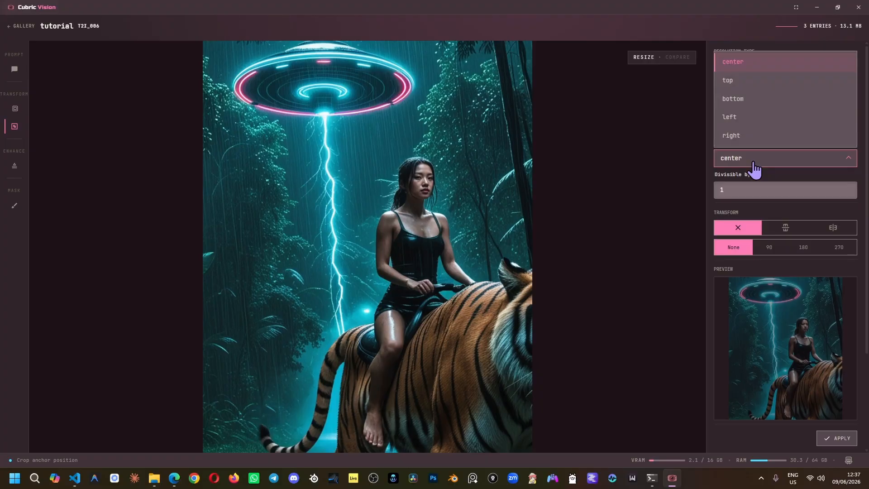
click(755, 163)
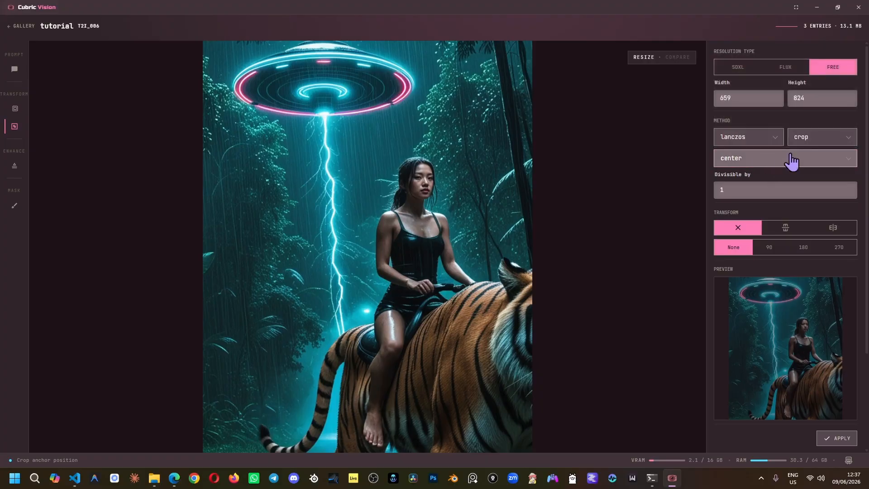
click(820, 145)
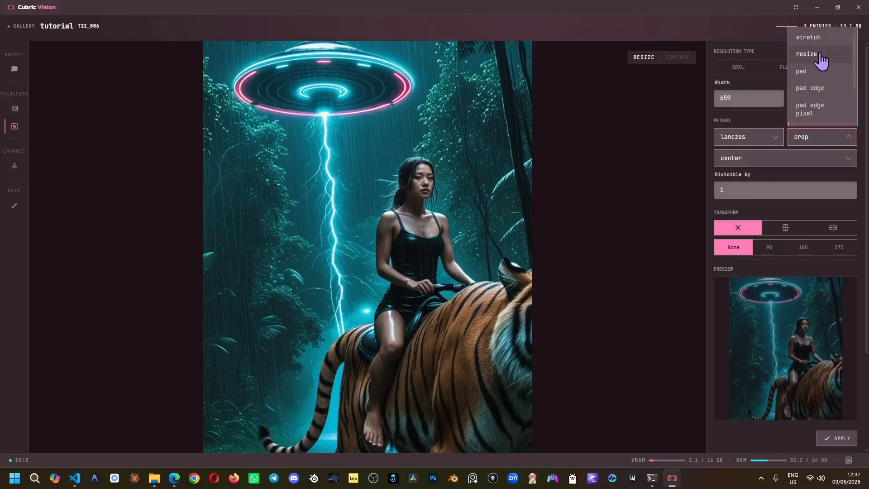
click(811, 142)
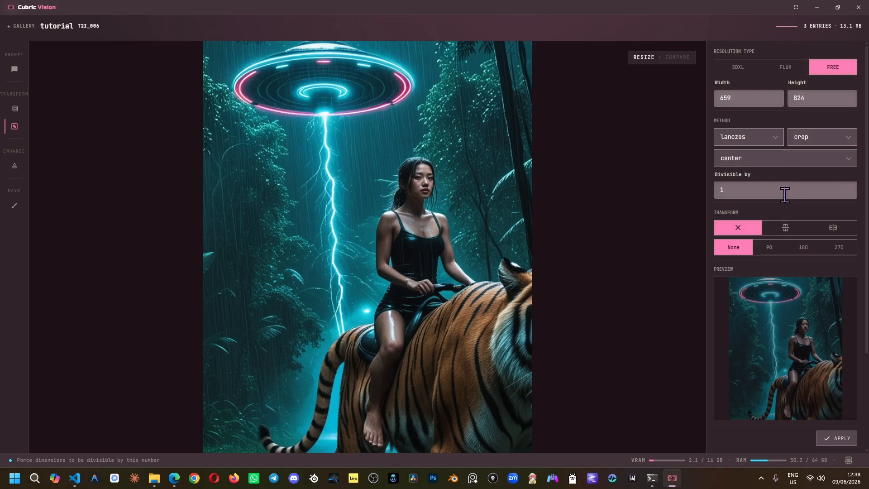
Set the resize dimensions to be divisible by 32.
drag(785, 194, 714, 194)
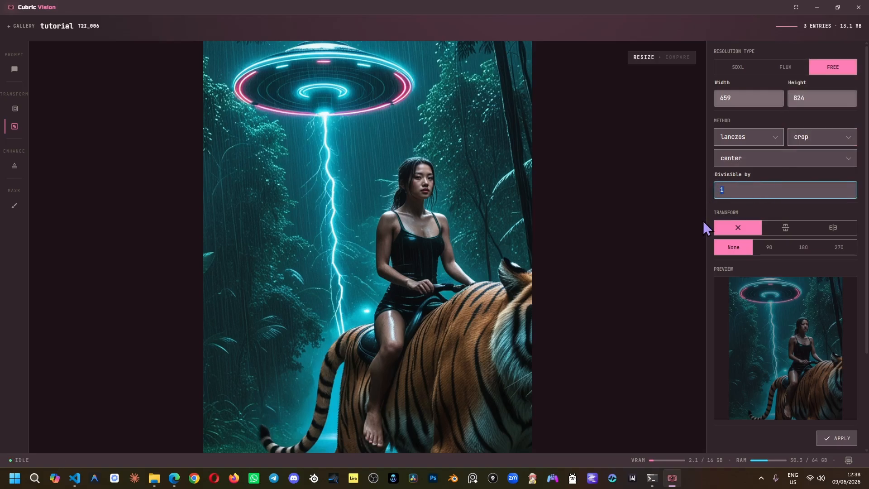
text(62)
click(771, 208)
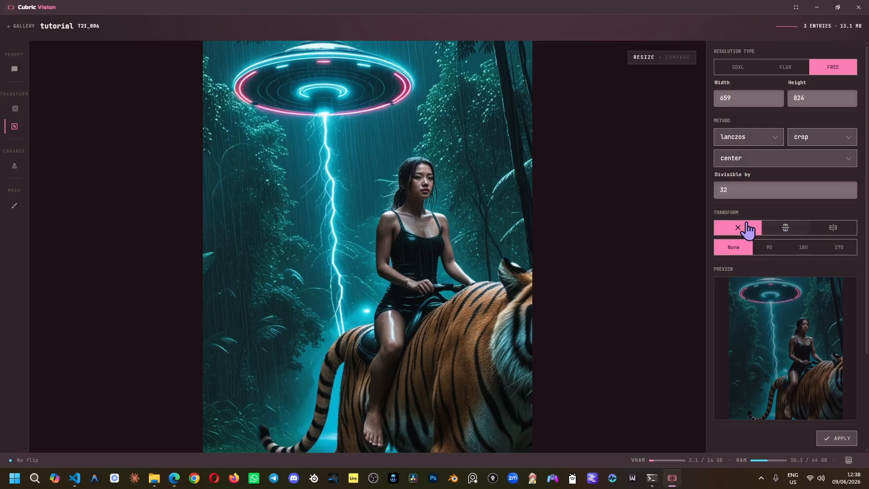
Try the vertical and horizontal flips and the 90, 180 and 270 degree rotations, then reset both to none.
click(786, 231)
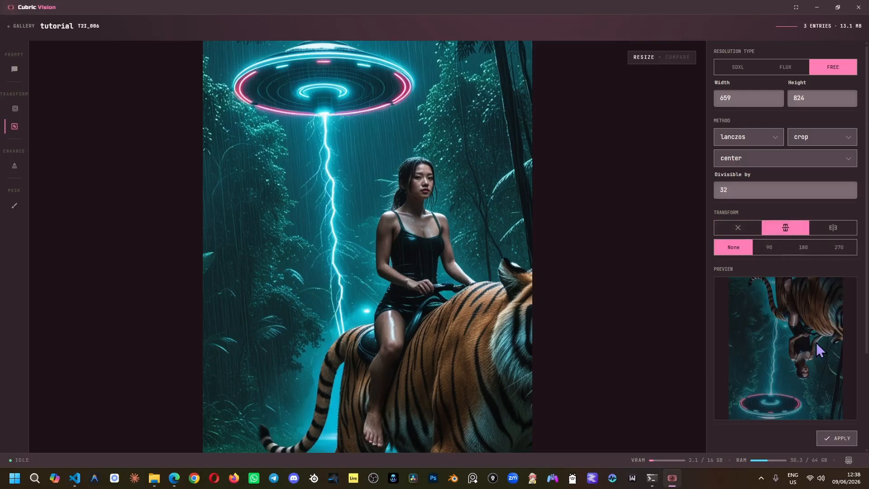
click(832, 230)
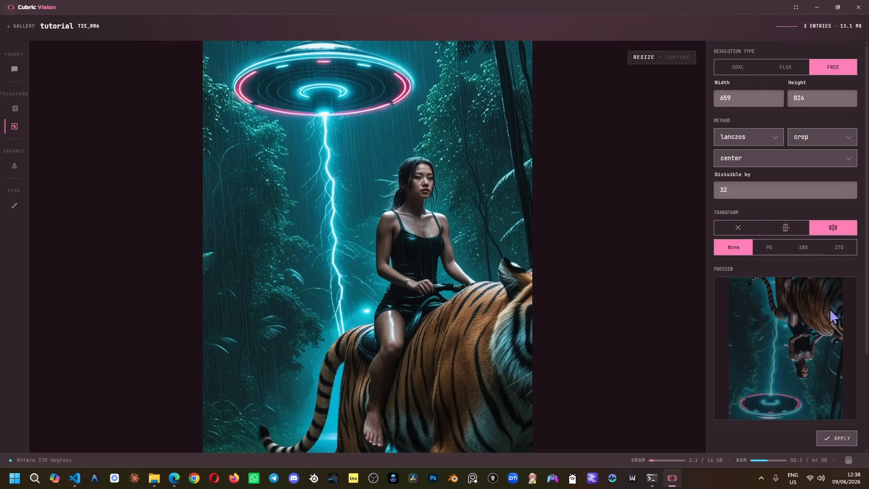
click(770, 250)
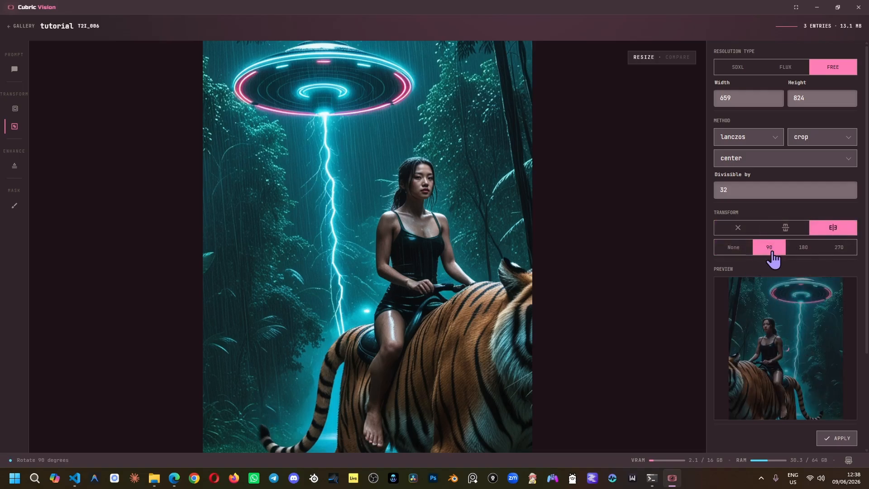
click(805, 249)
click(839, 253)
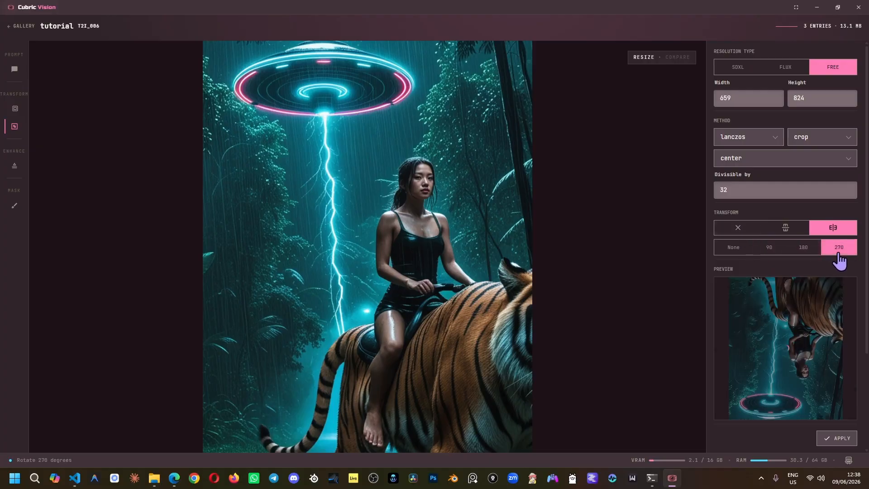
click(744, 250)
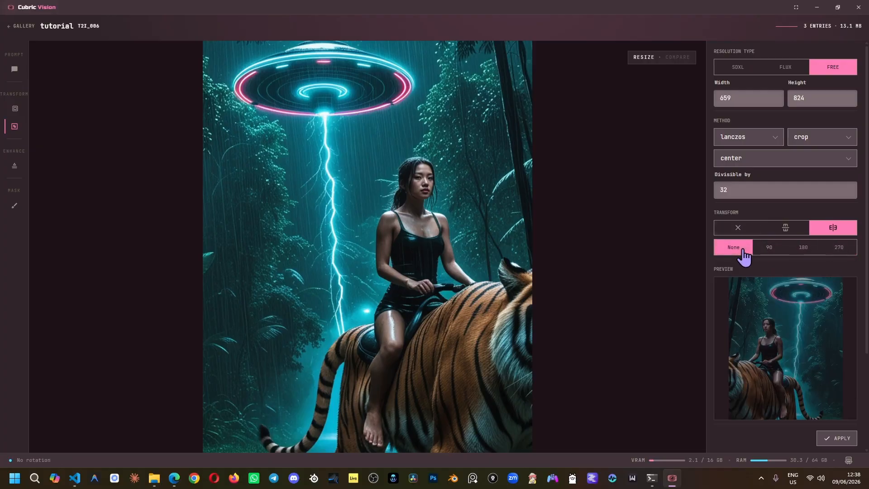
click(739, 229)
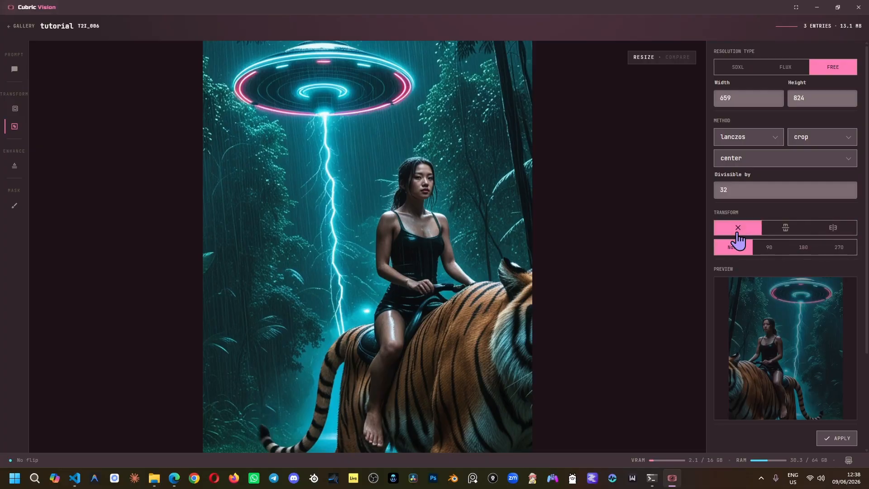
Apply the resize to crop_001 with a horizontal flip and compare the flipped version with the original crop.
click(842, 228)
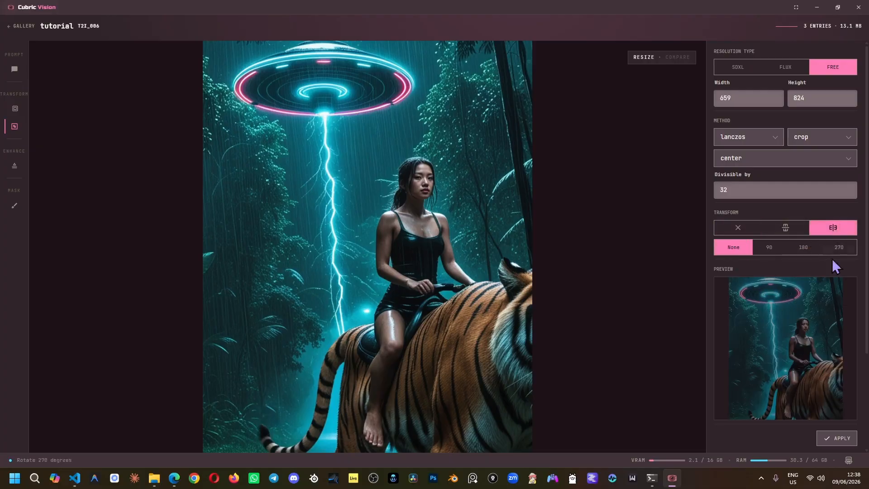
click(839, 442)
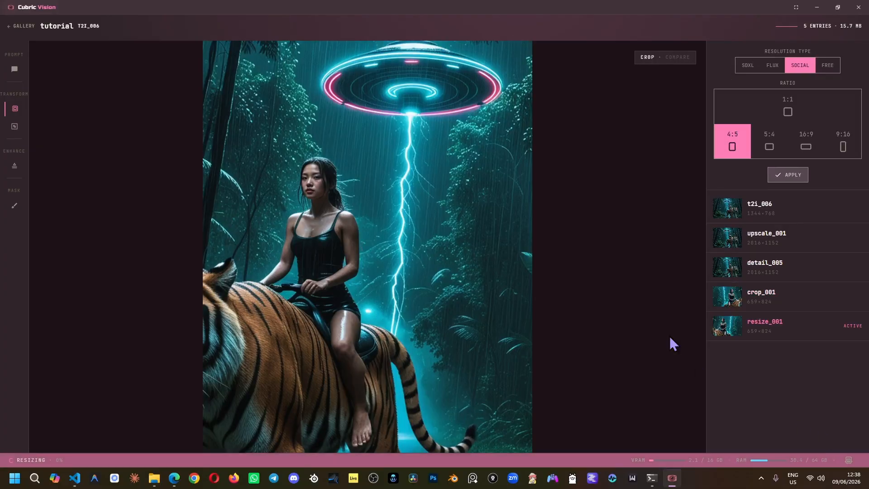
click(765, 298)
click(772, 334)
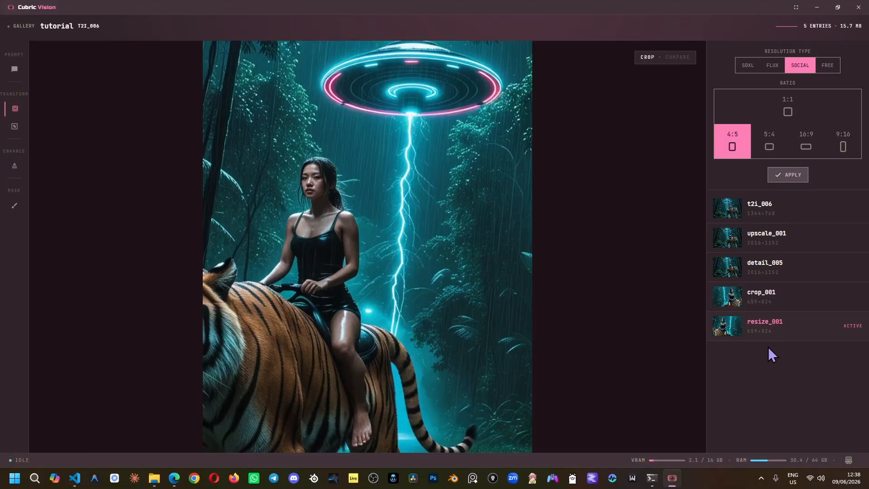
click(762, 299)
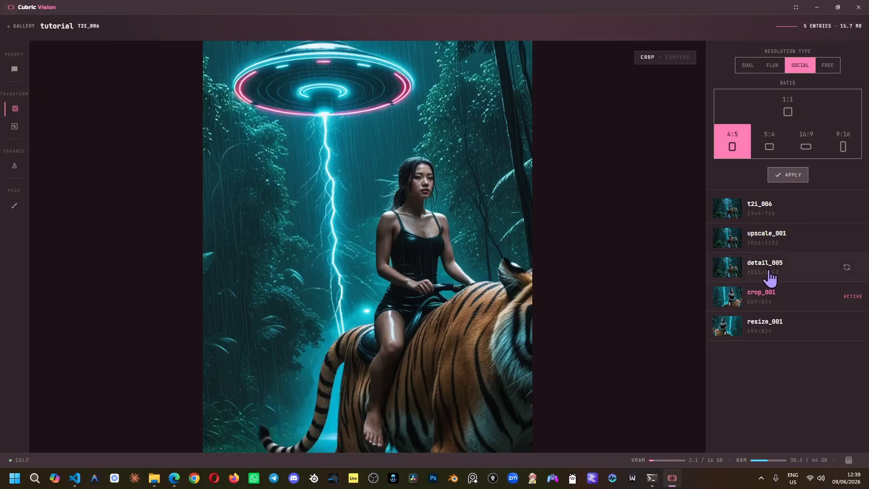
Make detail_005 active, open its upscale options and review the available upscale models, keeping None selected.
click(769, 275)
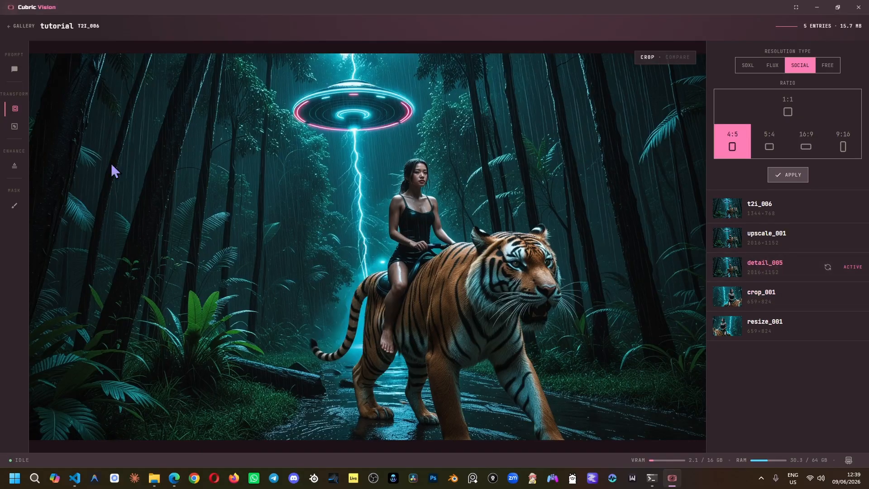
click(16, 172)
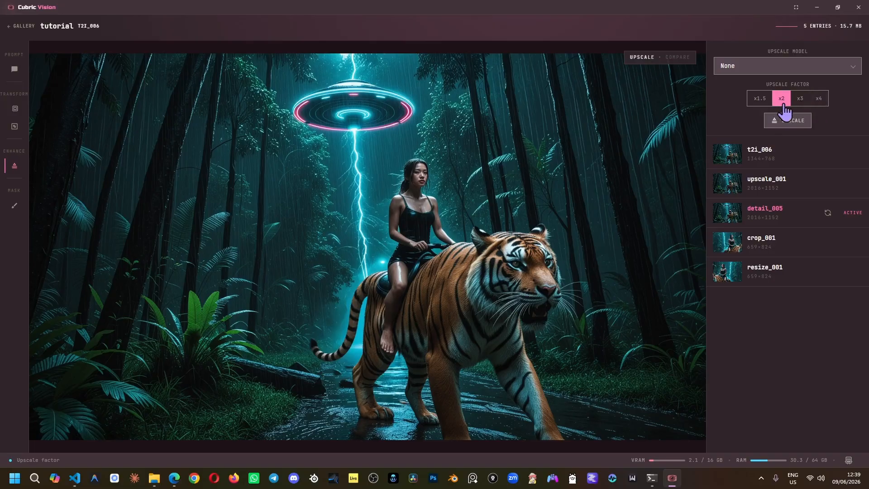
click(731, 69)
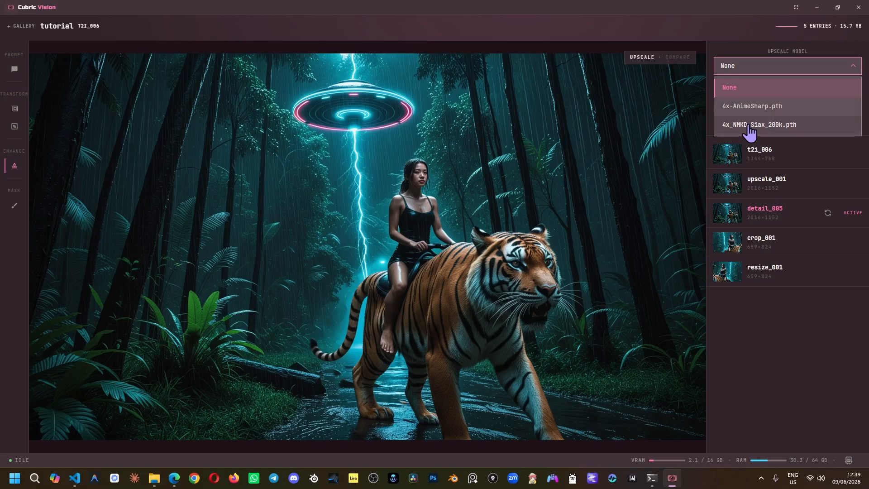
click(745, 89)
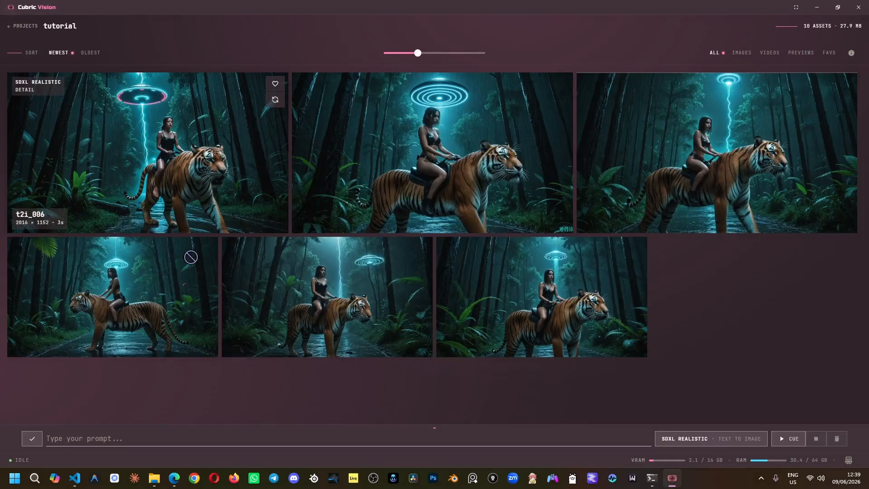
Add the gallery image t2i_006 as the prompt's input image and switch the model to Wan 2.2 Smooth.
drag(167, 386, 169, 440)
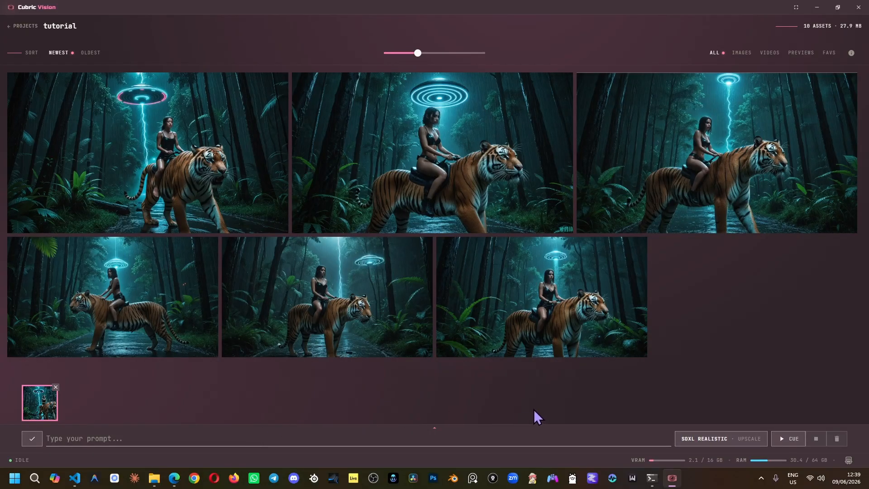
mouse_move(868, 290)
mouse_down()
mouse_move(650, 274)
mouse_move(562, 225)
mouse_move(868, 280)
mouse_up()
click(706, 446)
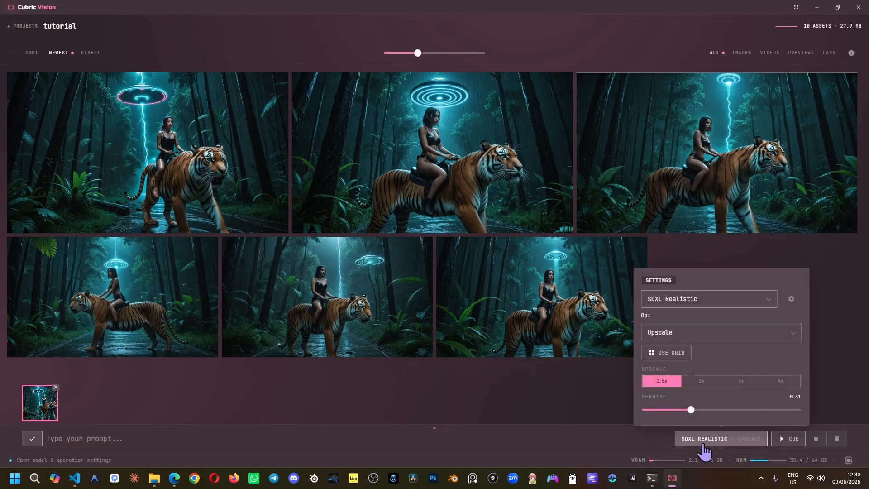
click(678, 333)
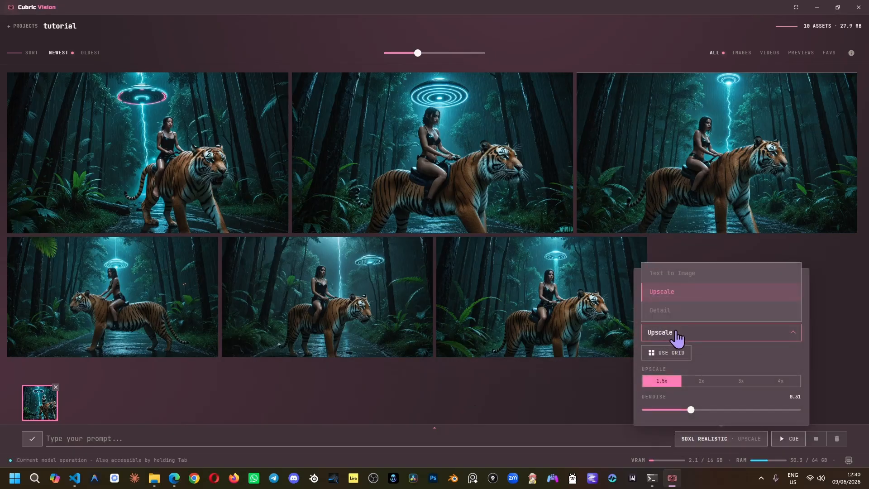
click(678, 334)
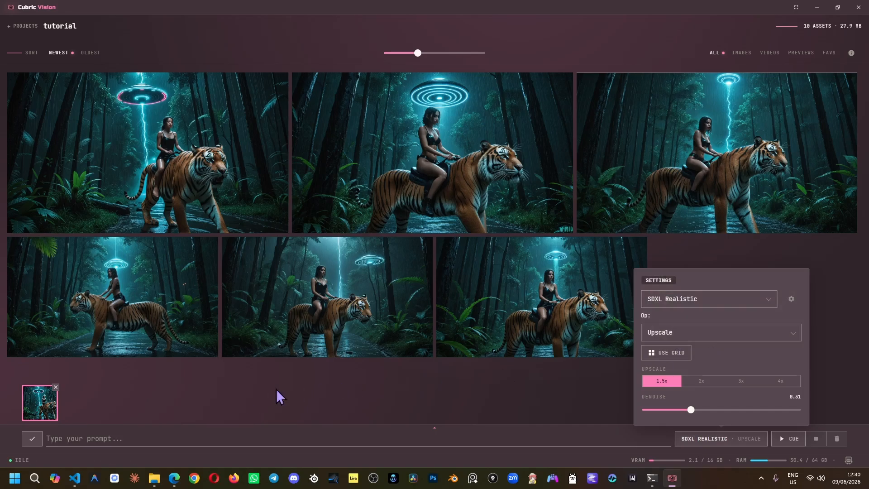
click(709, 311)
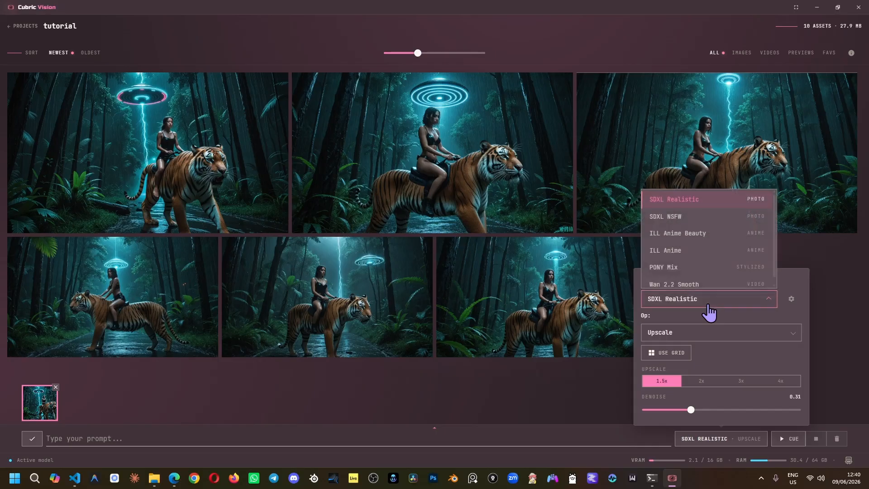
click(703, 286)
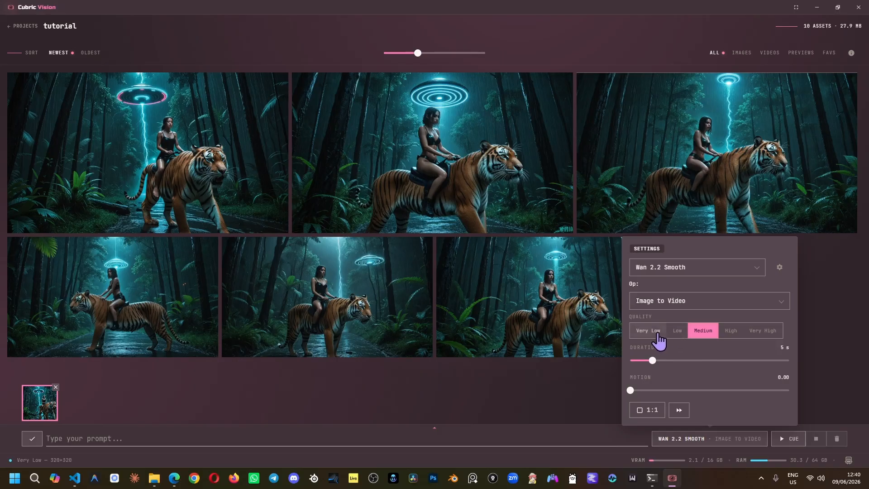
Configure the image-to-video settings to Medium quality, 3 s duration and a 16:9 ratio.
click(674, 333)
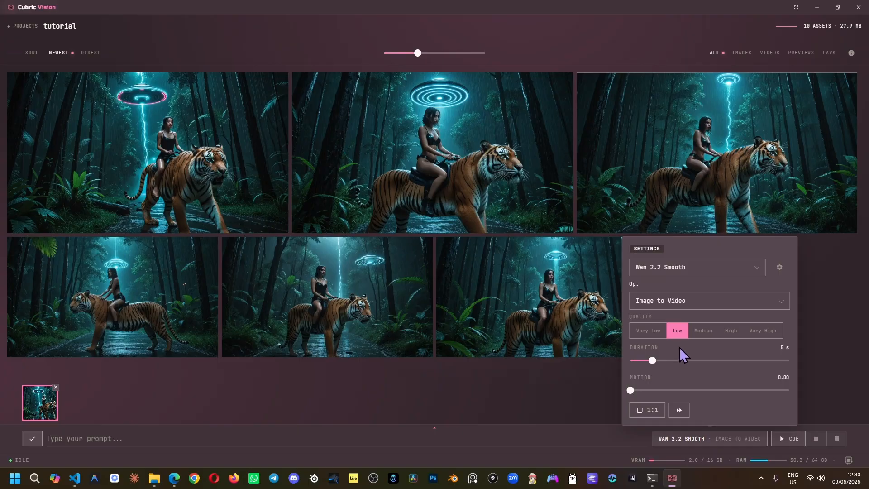
drag(654, 364, 644, 367)
click(692, 334)
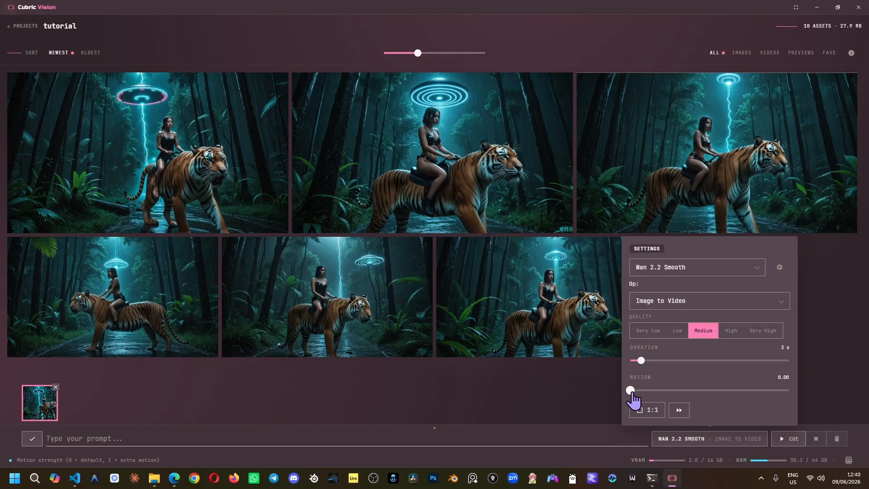
mouse_move(631, 391)
mouse_down()
mouse_move(789, 392)
mouse_move(631, 396)
mouse_up()
click(647, 410)
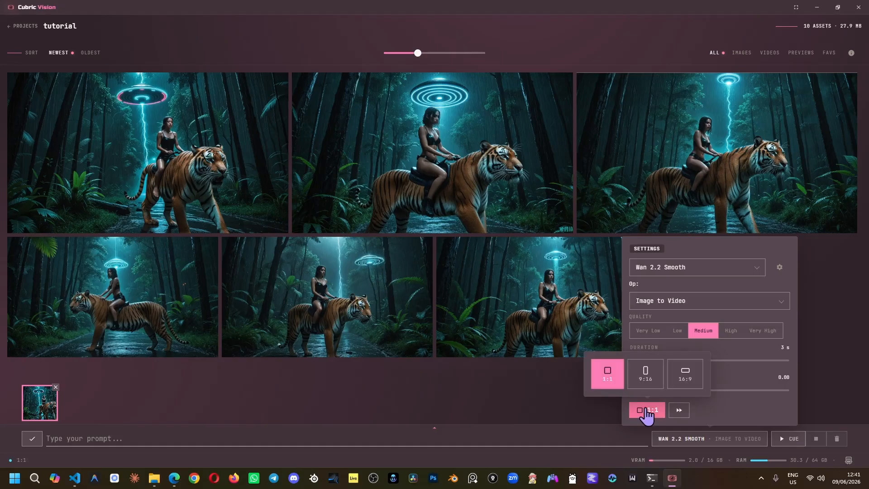
click(686, 372)
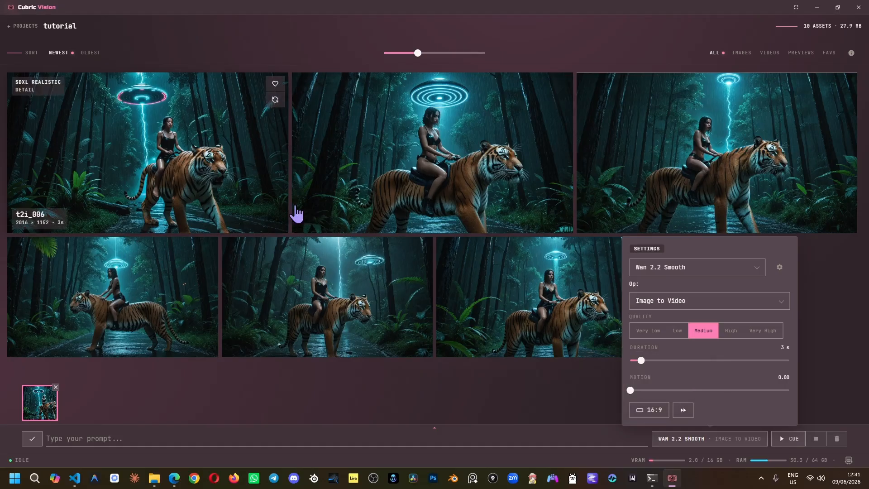
Enable the preview-first stage in the generation settings and queue the Wan 2.2 Smooth image-to-video generation.
click(683, 410)
click(783, 441)
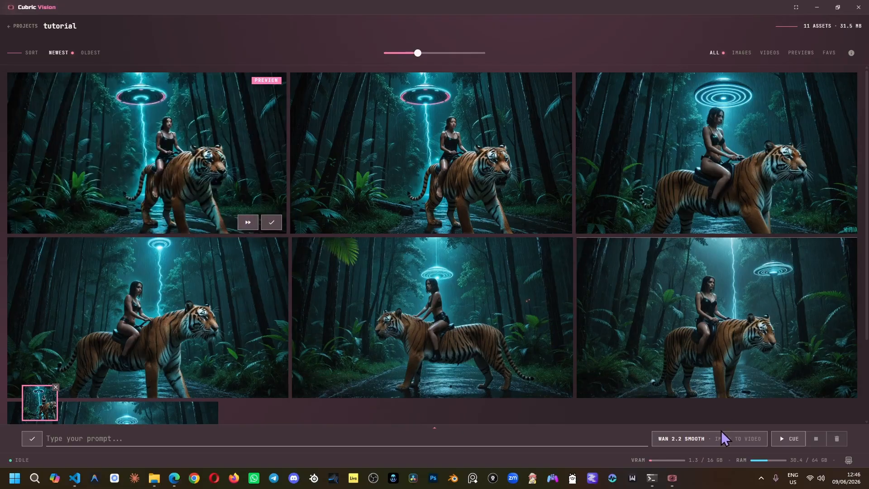
Review the Wan 2.2 Smooth model settings, including the upscale model and the high and low noise LoRA slots.
click(723, 437)
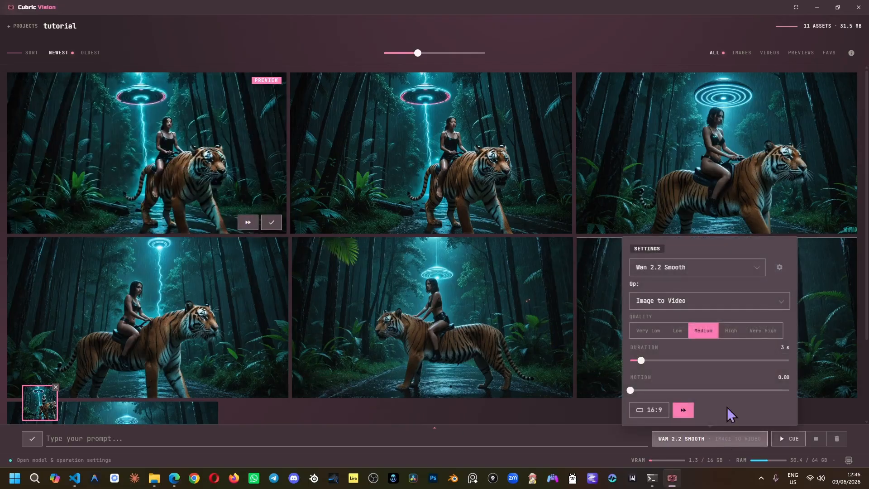
click(779, 267)
scroll(625, 273, down, 3)
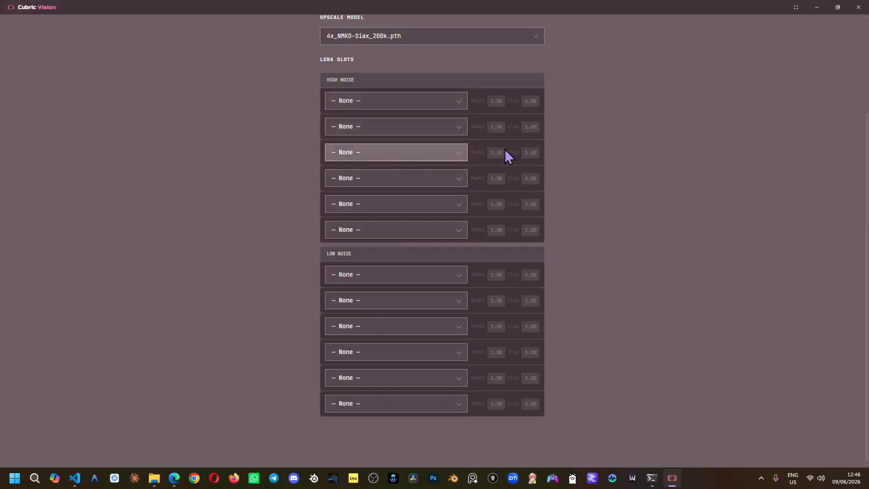
scroll(772, 104, up, 3)
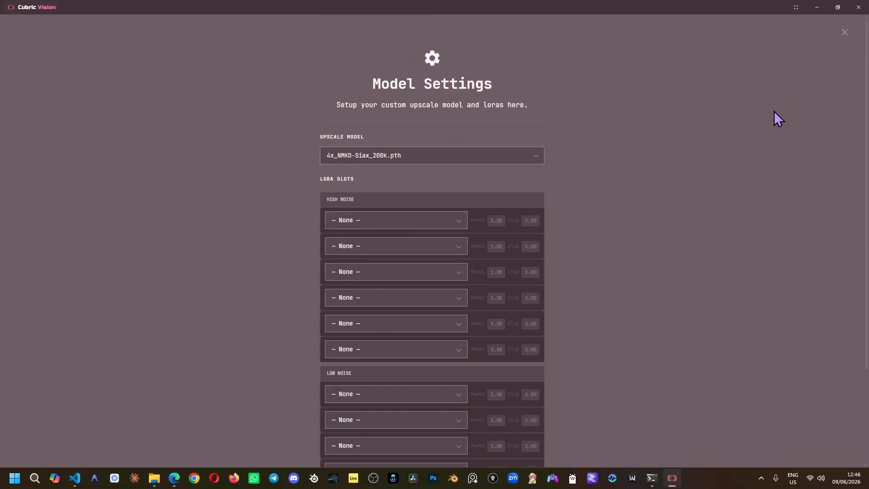
click(845, 34)
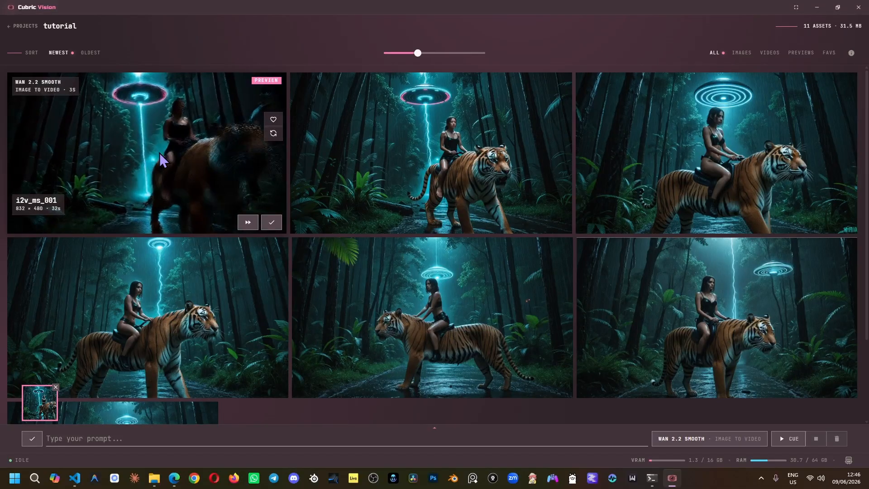
Create a new full video from the i2v_ms_001 preview while keeping the preview, and compare both clips in the gallery.
click(248, 223)
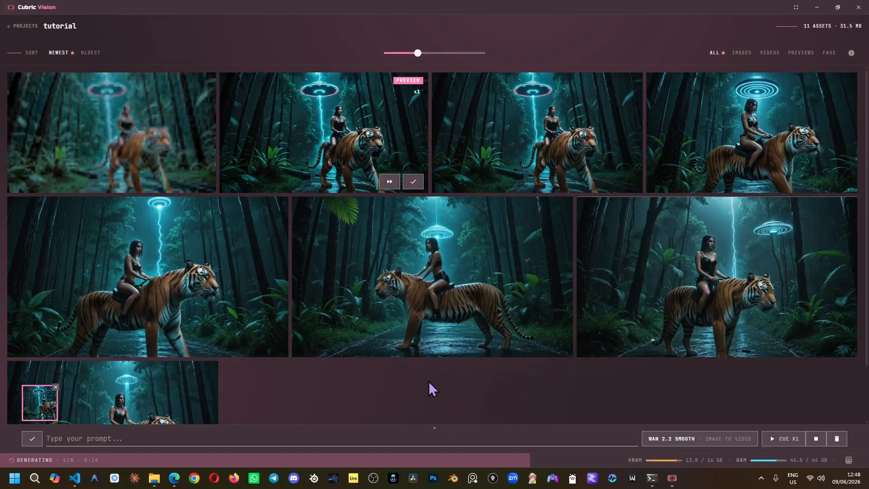
mouse_move(159, 149)
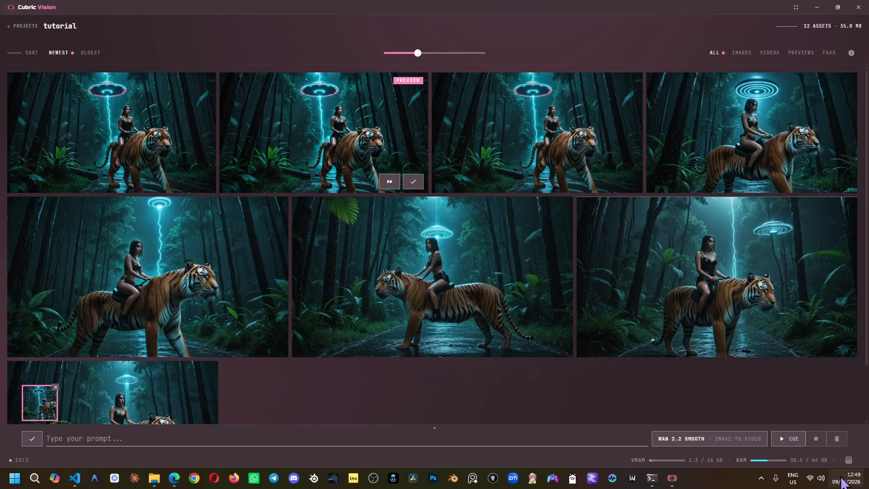
mouse_move(171, 180)
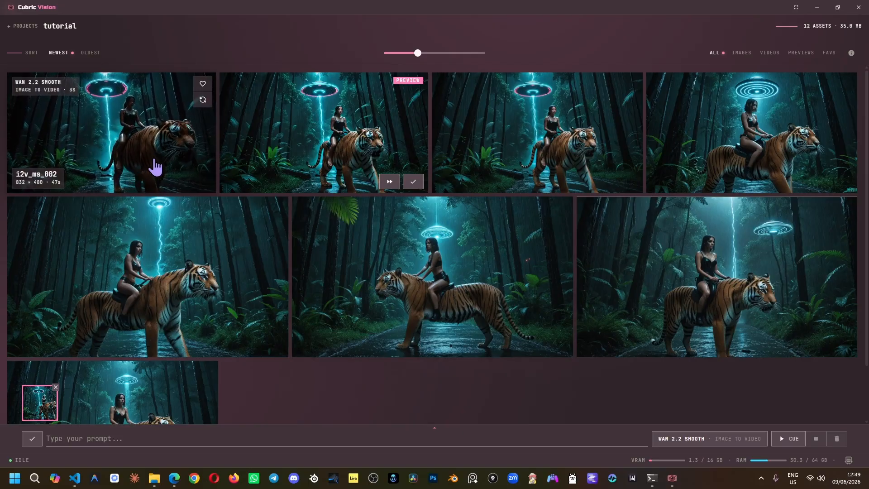
mouse_move(388, 184)
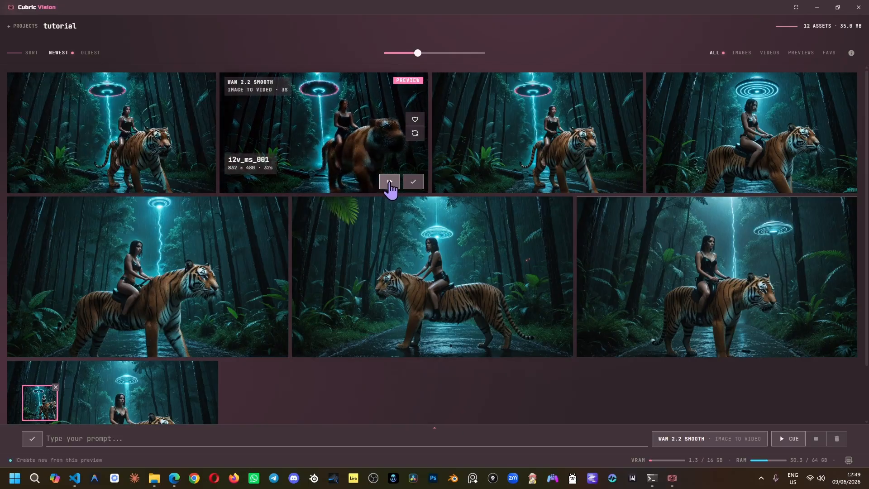
mouse_move(169, 136)
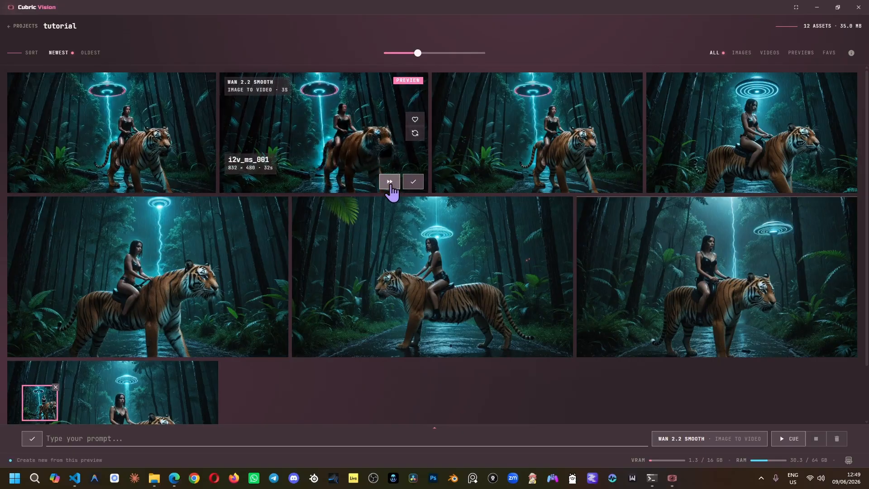
Open the finished video i2v_ms_002 and watch its motion by playing and pausing it at several points.
click(148, 151)
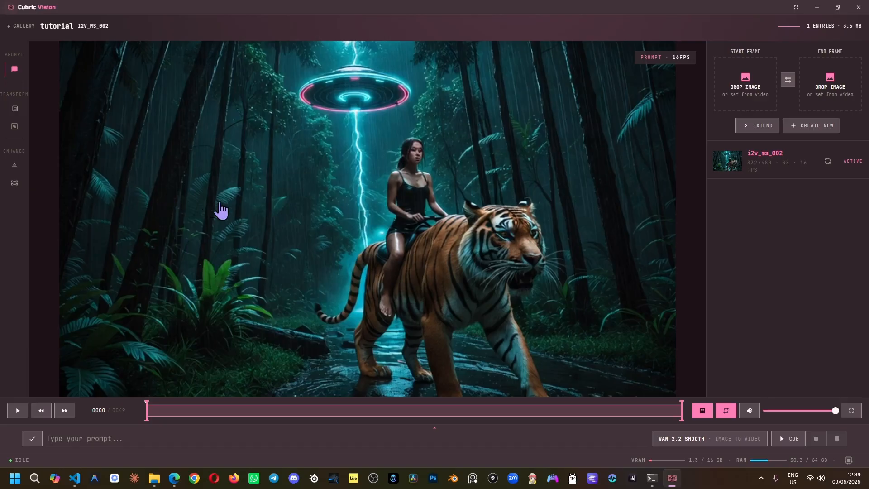
click(248, 248)
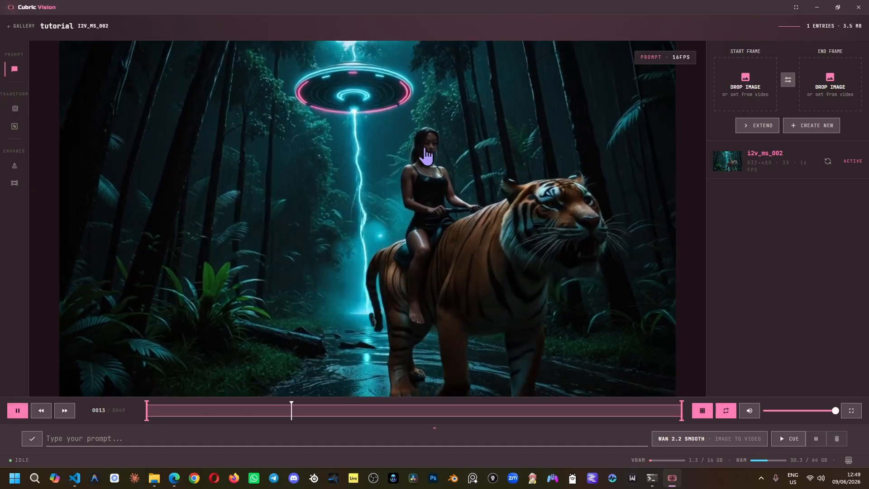
click(362, 216)
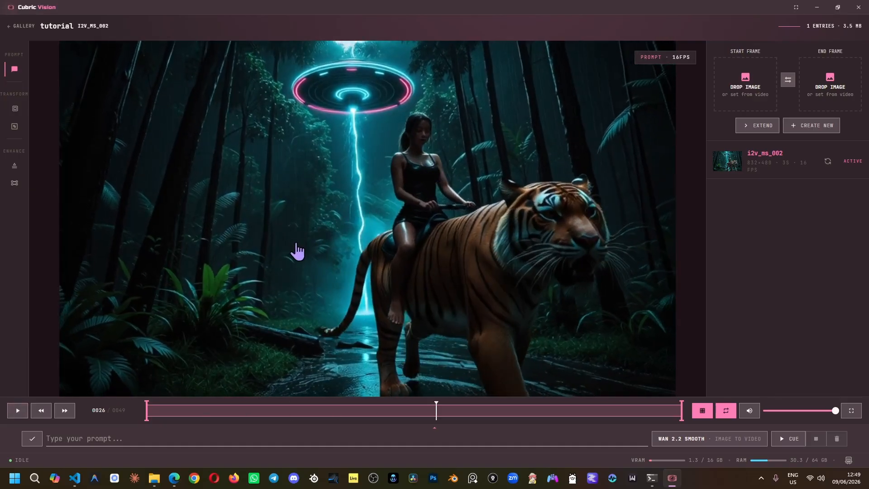
click(247, 270)
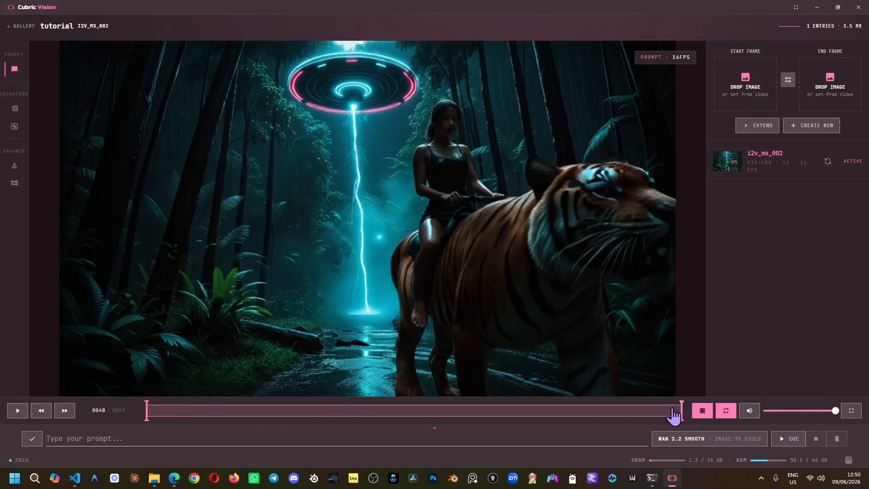
click(18, 413)
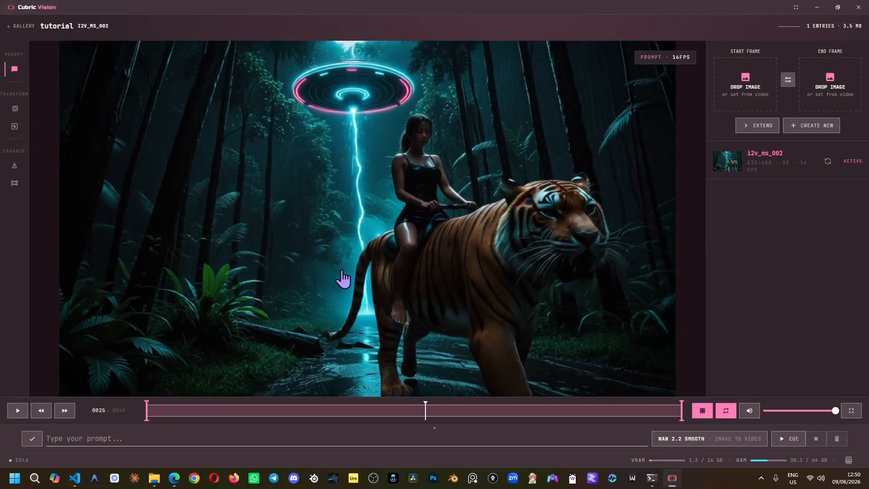
click(350, 278)
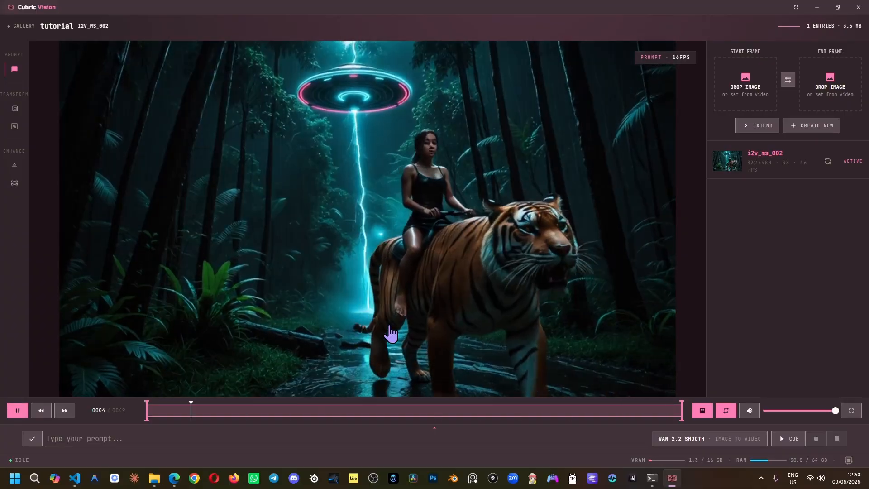
click(391, 334)
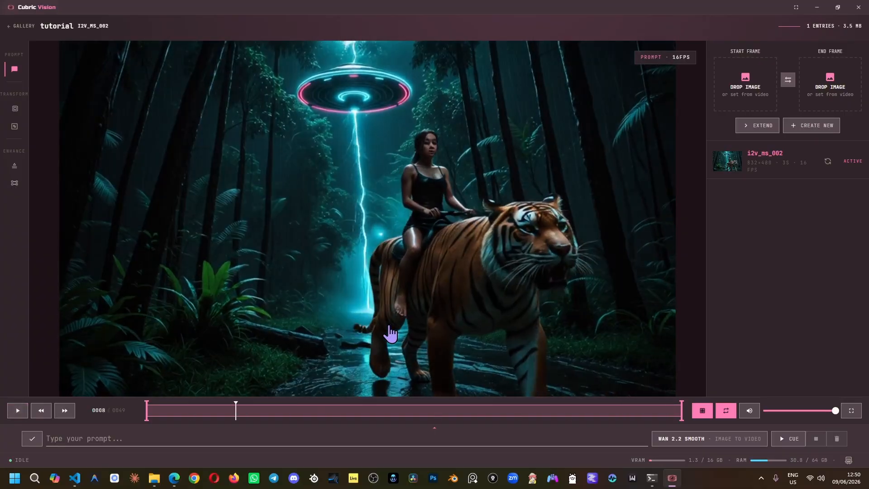
Step through i2v_ms_002 frame by frame, forward and backward, ending on frame 12.
click(67, 412)
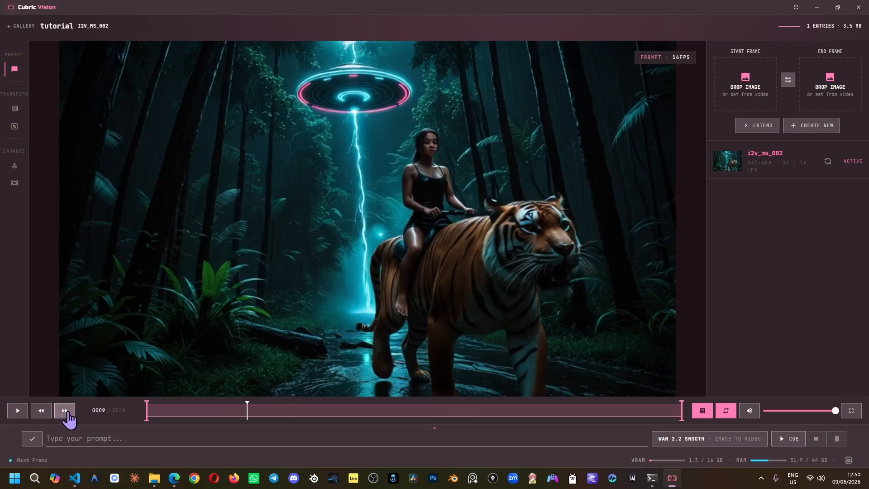
click(67, 412)
click(67, 412)
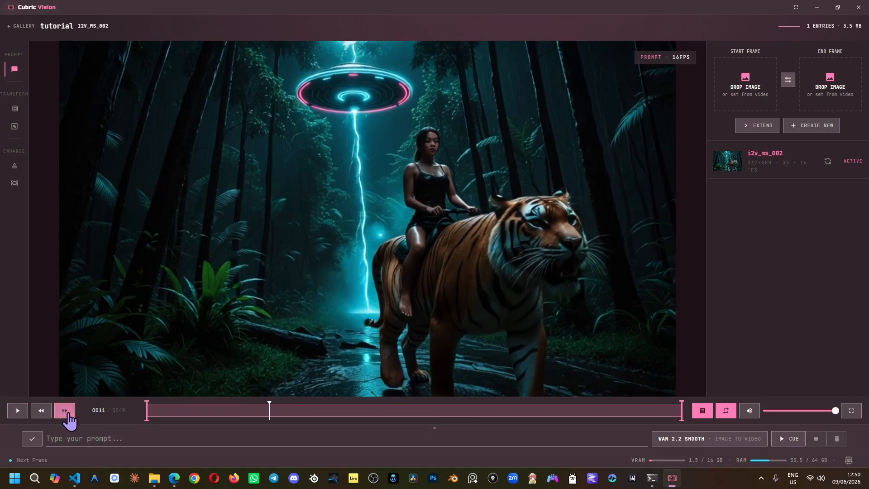
click(67, 412)
click(45, 413)
click(45, 413)
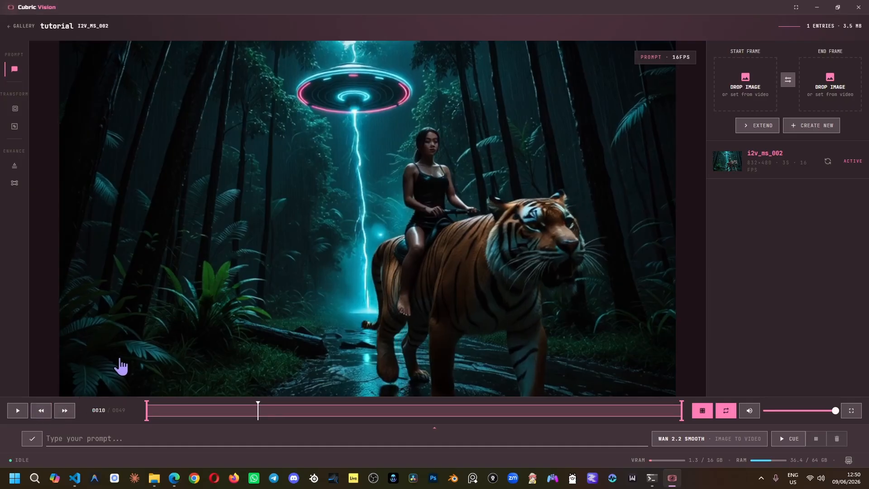
key(Right)
key(Right)
key(Right)
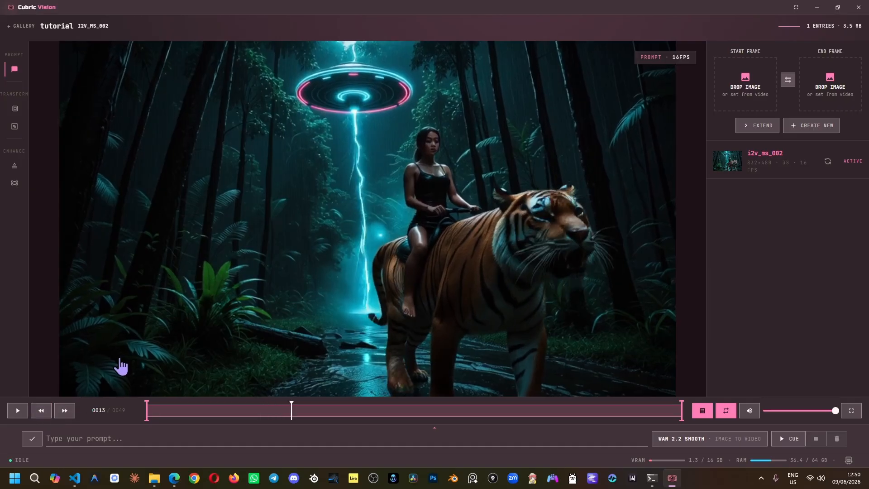
key(Left)
key(Left)
key(Left)
key(Right)
key(Right)
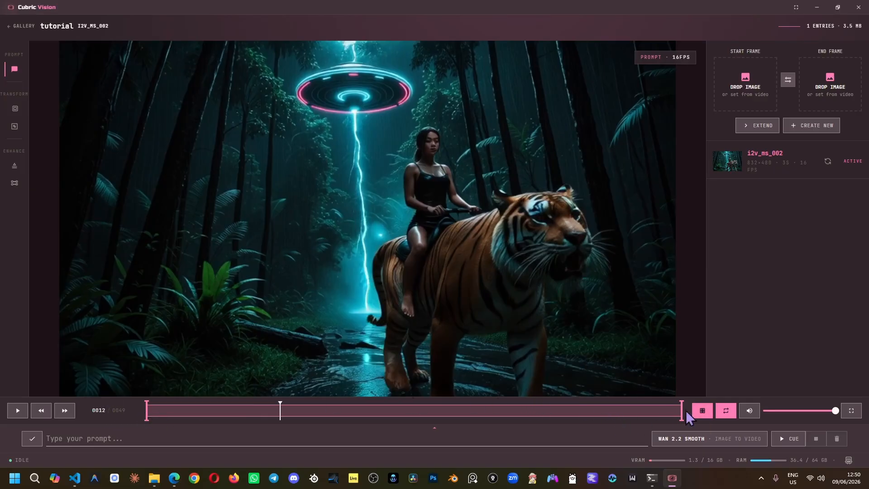
Try the player's timecode display and loop toggle, returning to frame numbers with looping on.
click(702, 410)
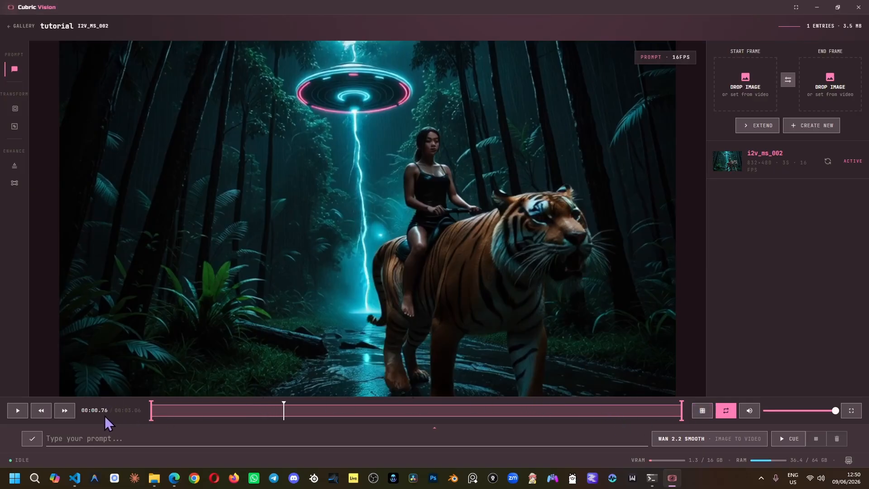
click(703, 411)
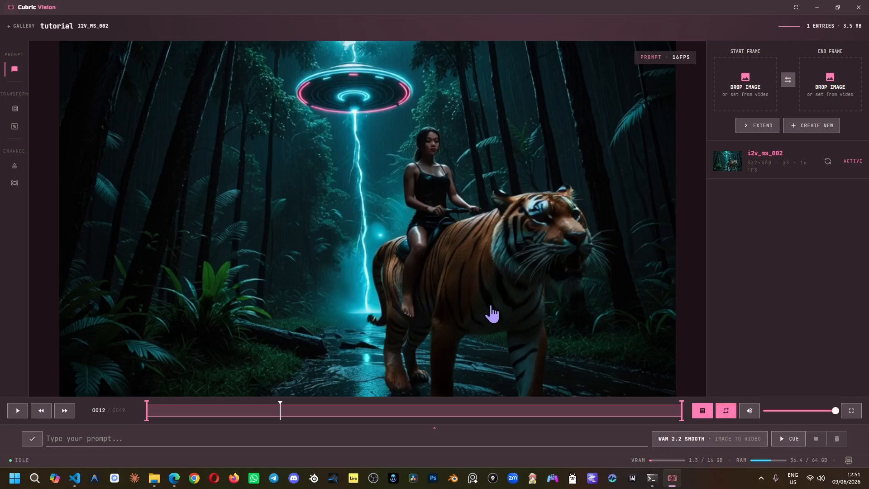
key(l)
key(l)
key(l)
key(l)
Scrub the playhead to frame 6, narrow the playback range to a middle section of about 1 s and play it.
drag(281, 421, 369, 416)
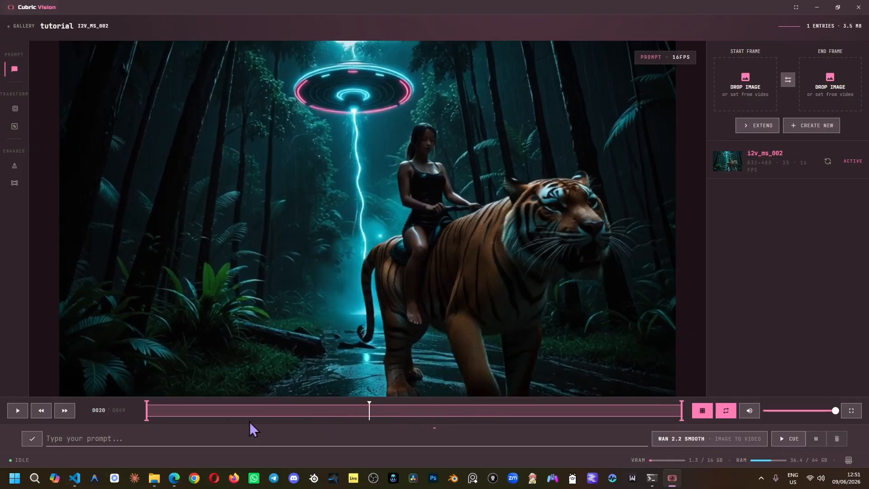
click(213, 420)
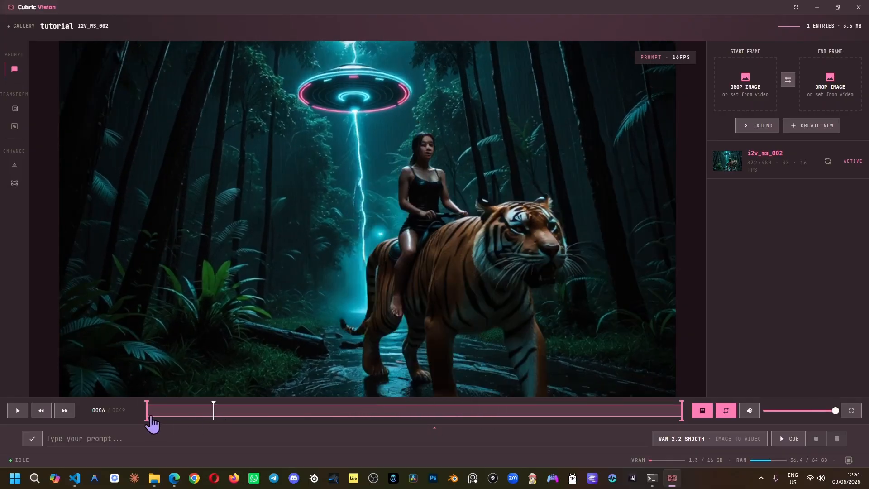
drag(146, 411, 256, 410)
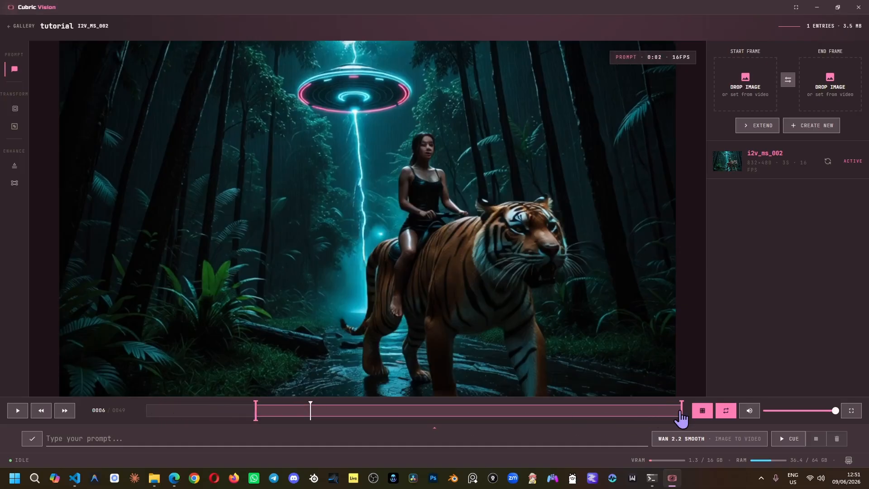
drag(682, 411, 452, 411)
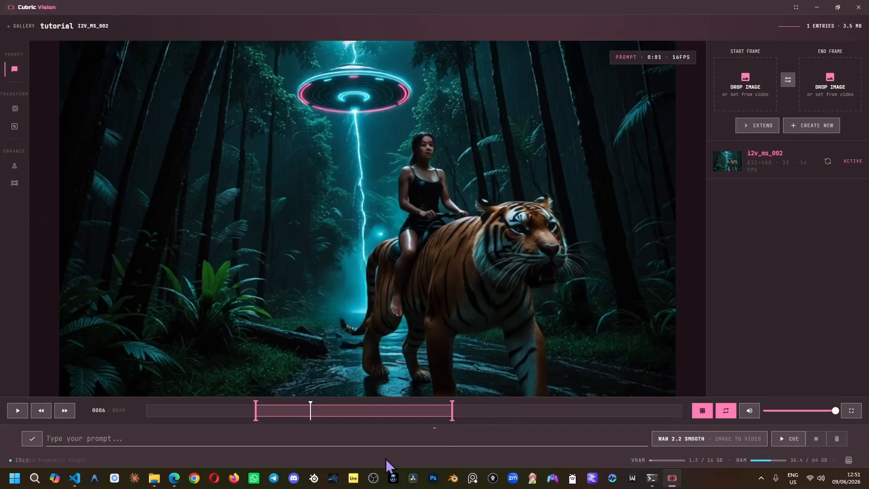
key(space)
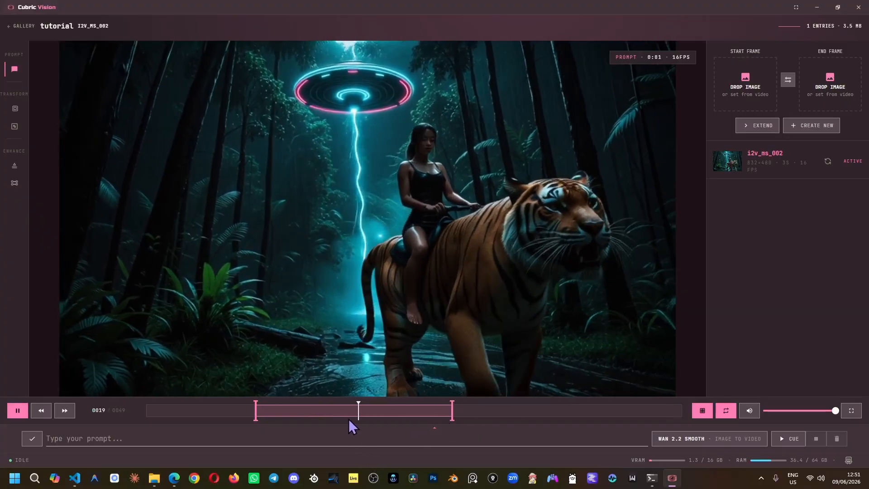
key(space)
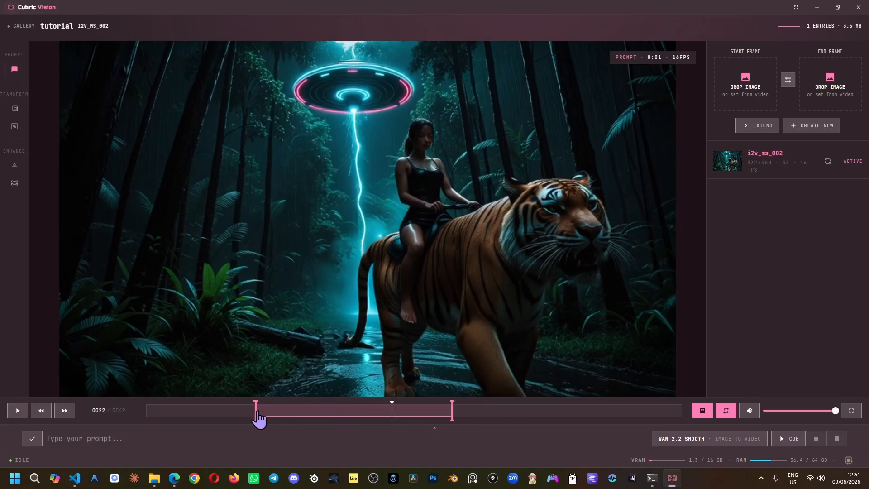
Mark the playback range's in point at frame 6 and its out point at frame 36.
drag(254, 410, 139, 415)
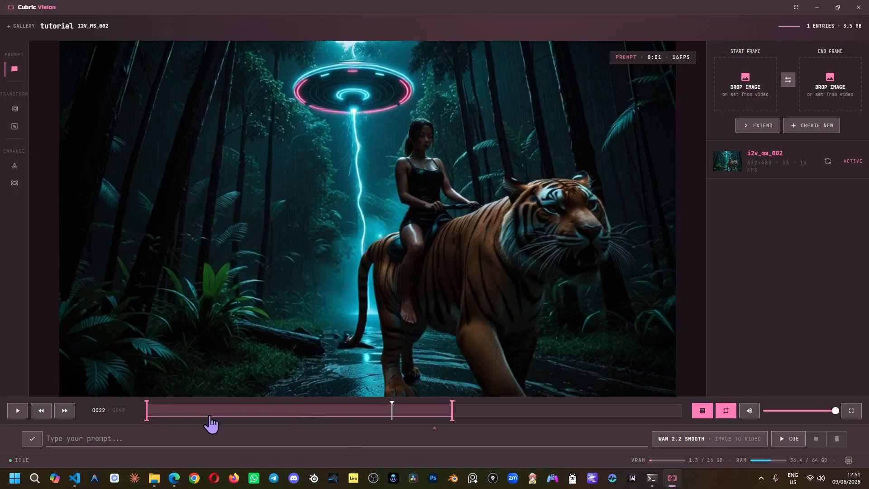
mouse_move(210, 417)
mouse_down()
mouse_move(223, 418)
mouse_move(214, 418)
mouse_up()
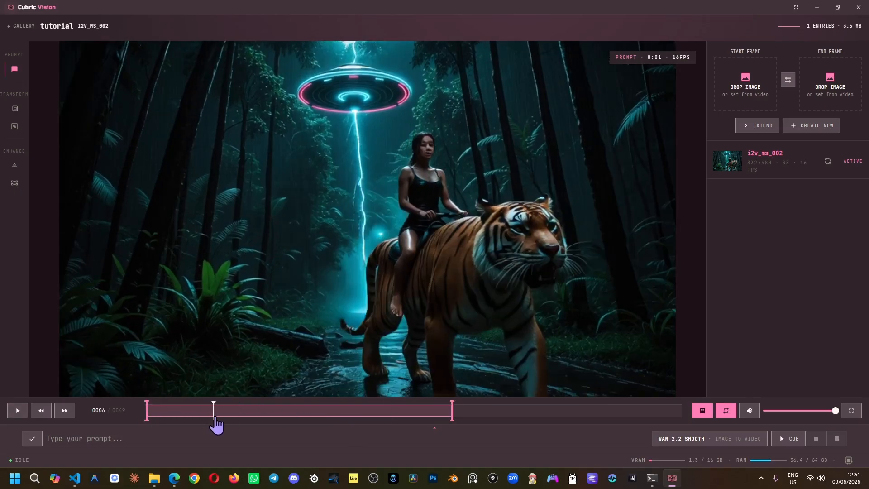
key(i)
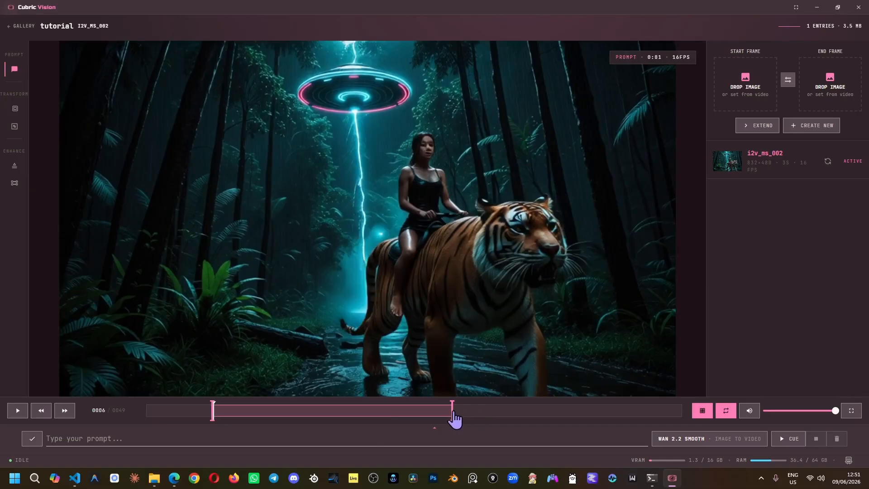
drag(454, 410, 605, 430)
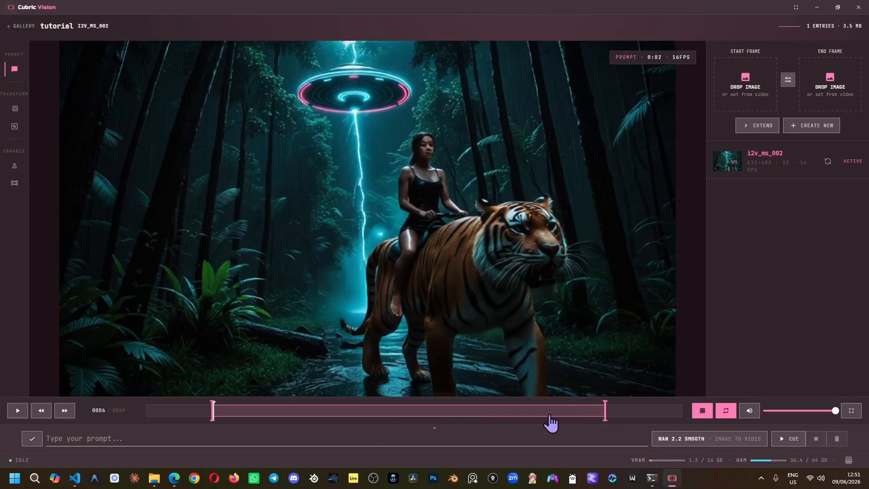
click(548, 416)
key(o)
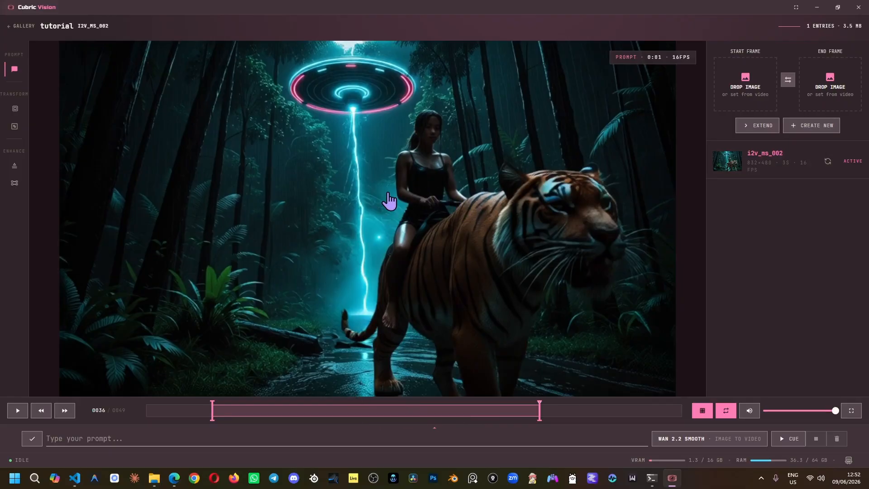
Crop i2v_ms_002 to the social 4:5 ratio with the crop area shifted slightly right of centre, check it at frame 22 and save the crop.
click(15, 110)
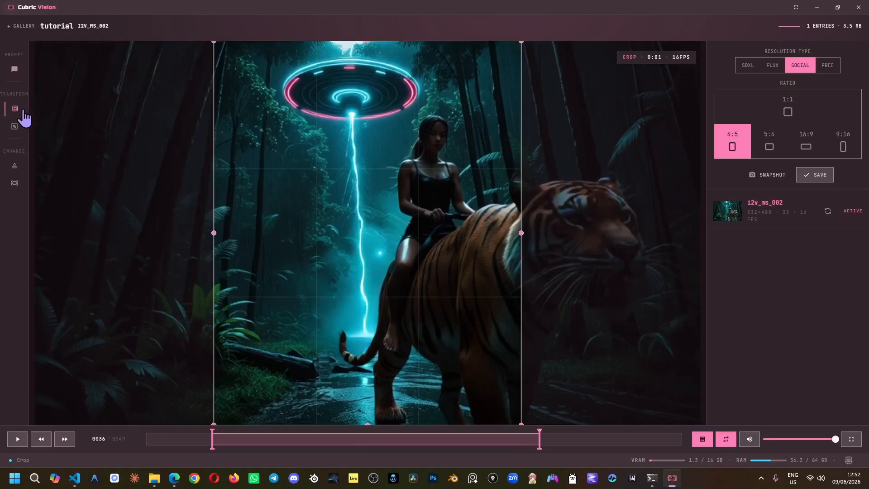
drag(260, 194, 287, 194)
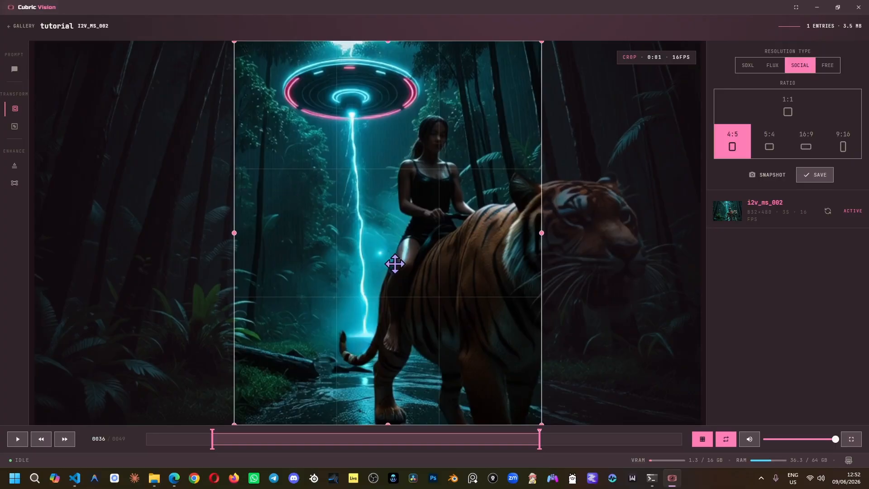
drag(515, 450, 392, 450)
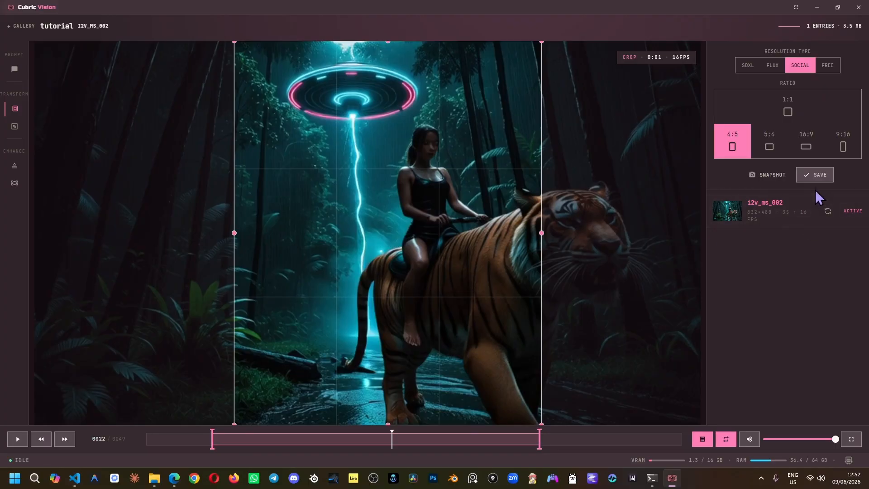
click(816, 175)
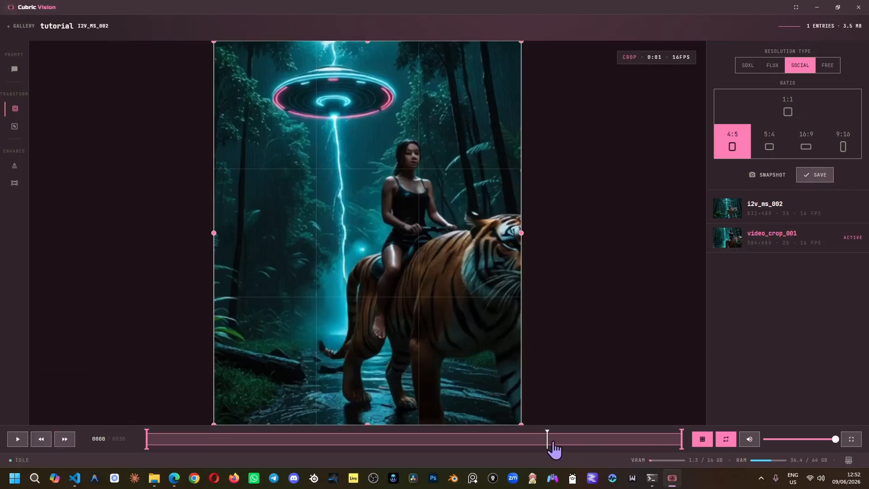
Scrub through the cropped clip to its last frame, then compare playback of i2v_ms_002 and video_crop_001.
drag(547, 446, 684, 446)
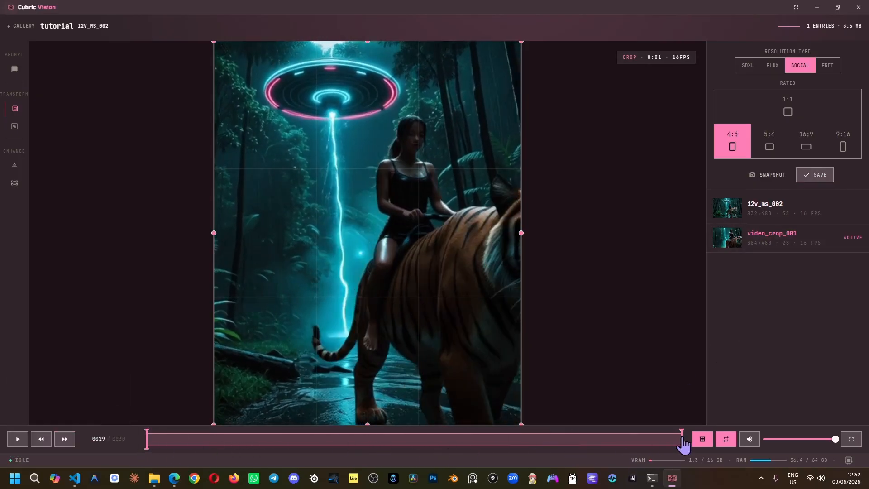
click(775, 216)
key(space)
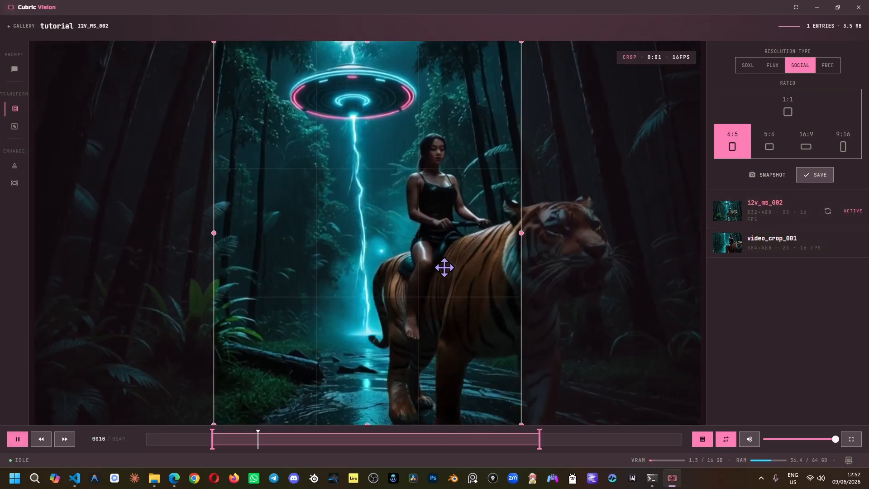
click(748, 248)
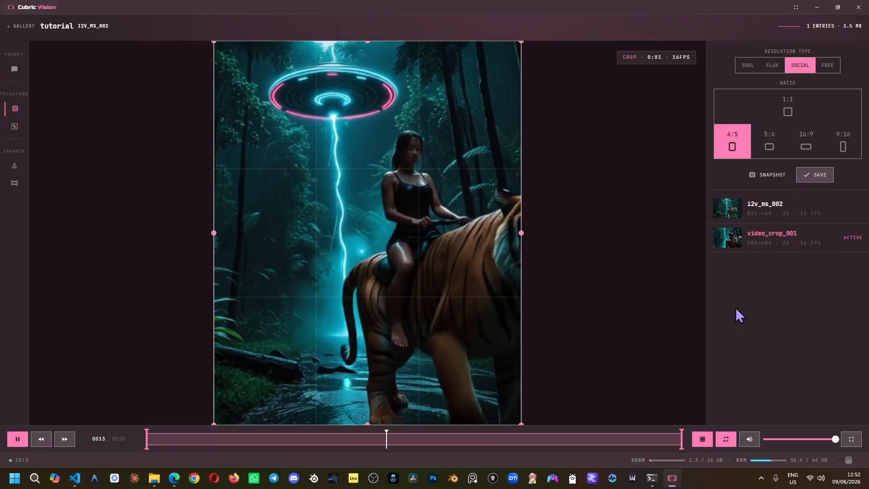
key(space)
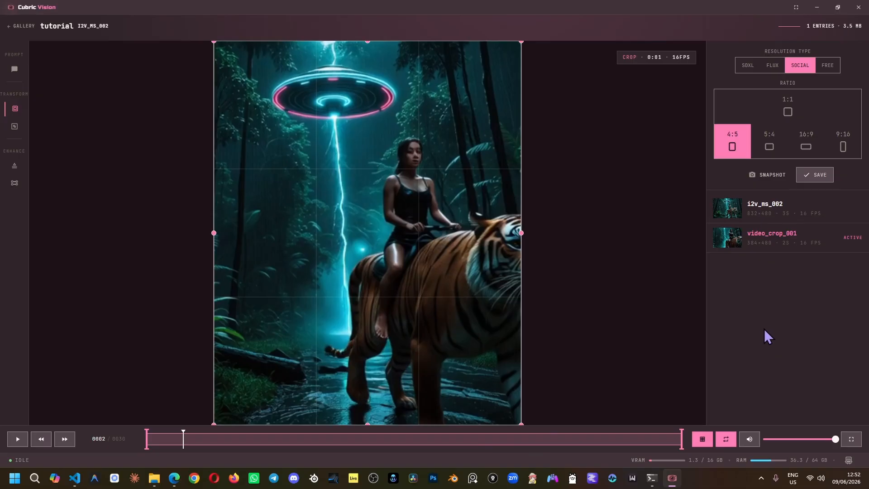
Return to i2v_ms_002, set the crop resolution type to Free and save a full-frame snapshot of frame 14 to the gallery.
click(769, 217)
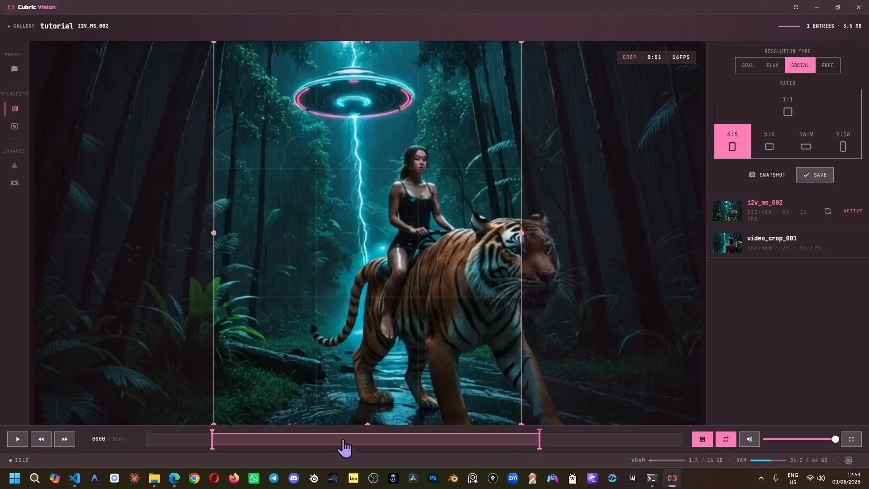
drag(346, 449, 302, 448)
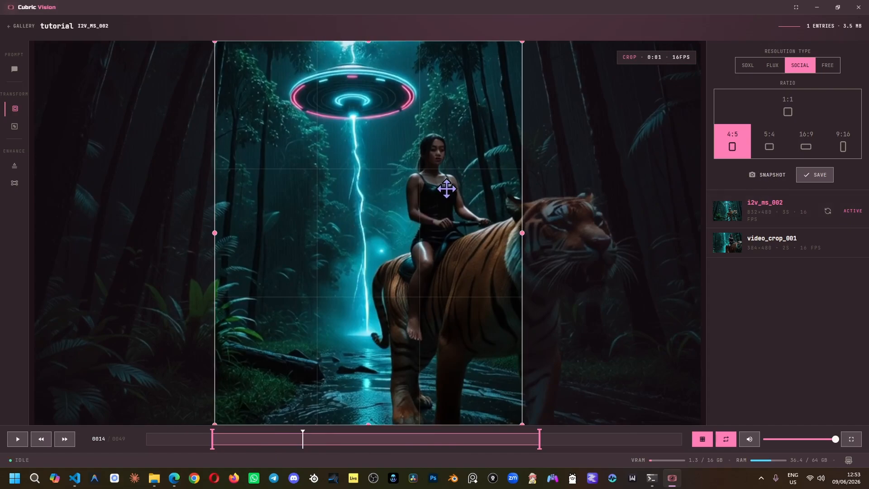
mouse_move(449, 202)
mouse_down()
mouse_move(498, 199)
mouse_move(461, 204)
mouse_up()
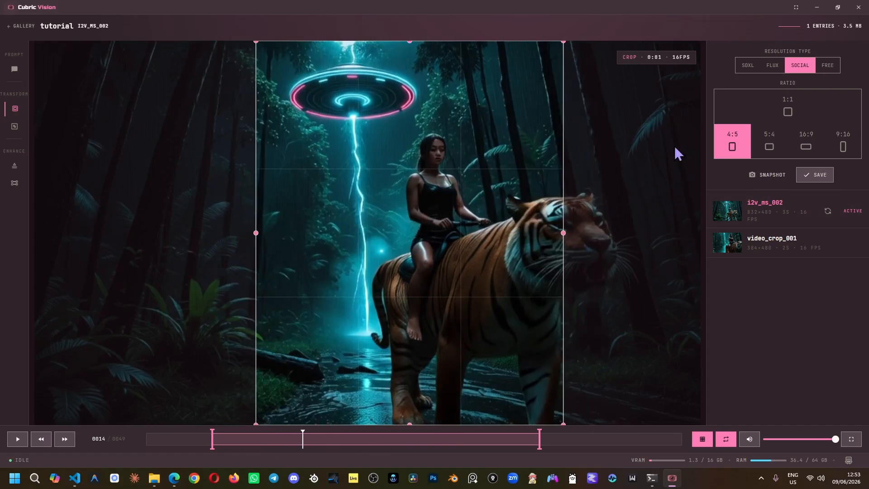
click(830, 66)
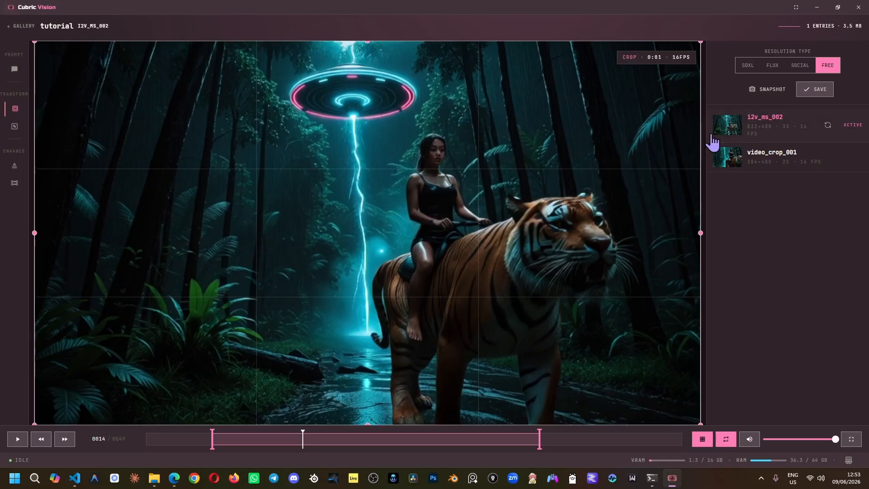
click(766, 93)
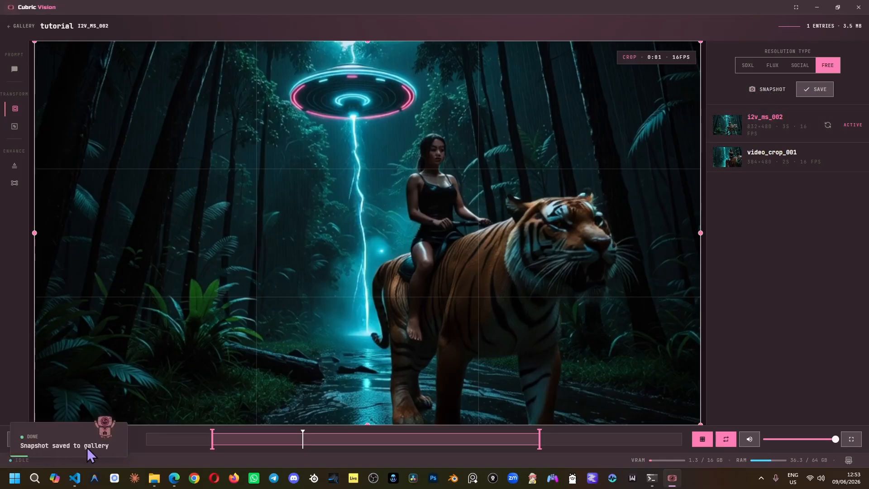
View snapshot_001 from the project gallery and return to i2v_ms_002.
click(25, 27)
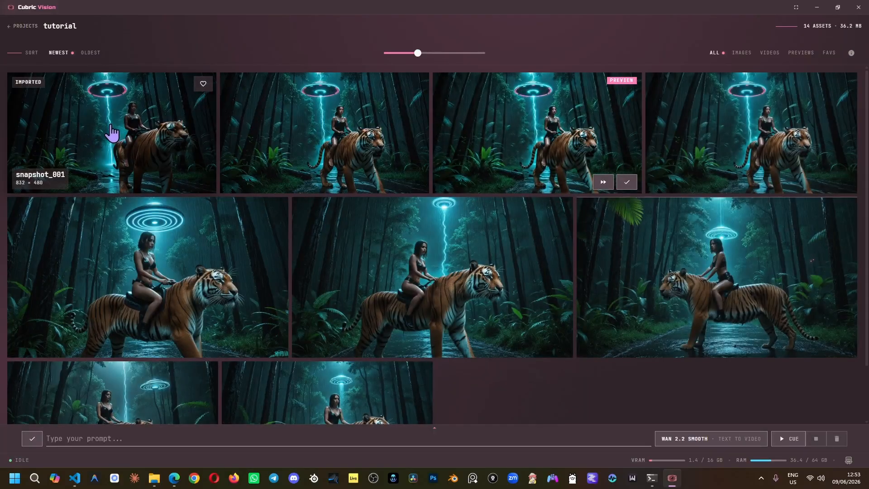
click(114, 132)
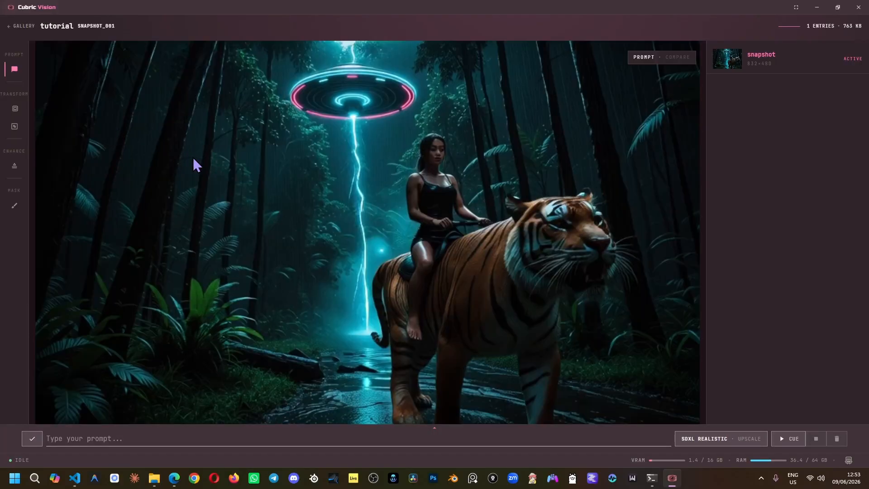
click(22, 28)
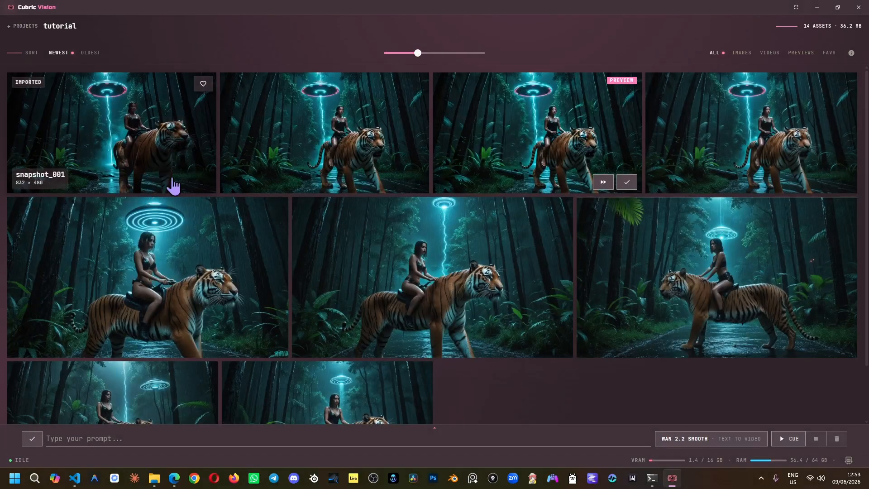
click(307, 175)
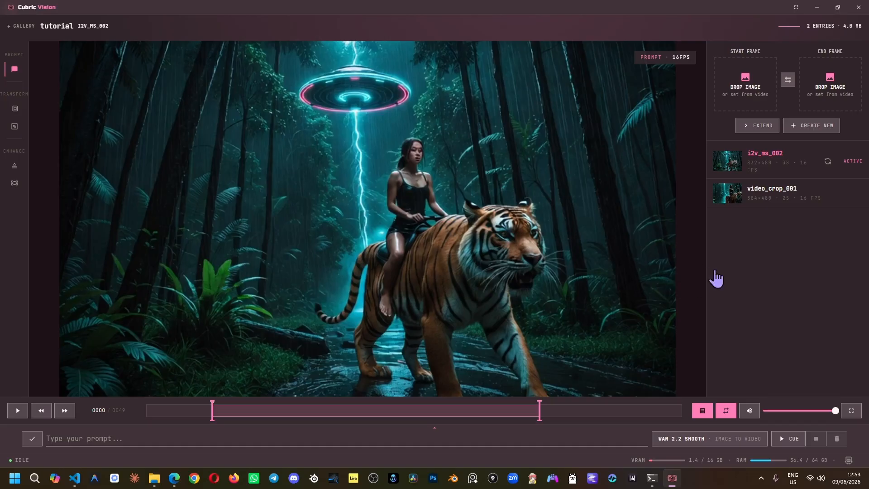
Examine the resize settings and the upscale settings for i2v_ms_002, including the available upscale models.
click(15, 126)
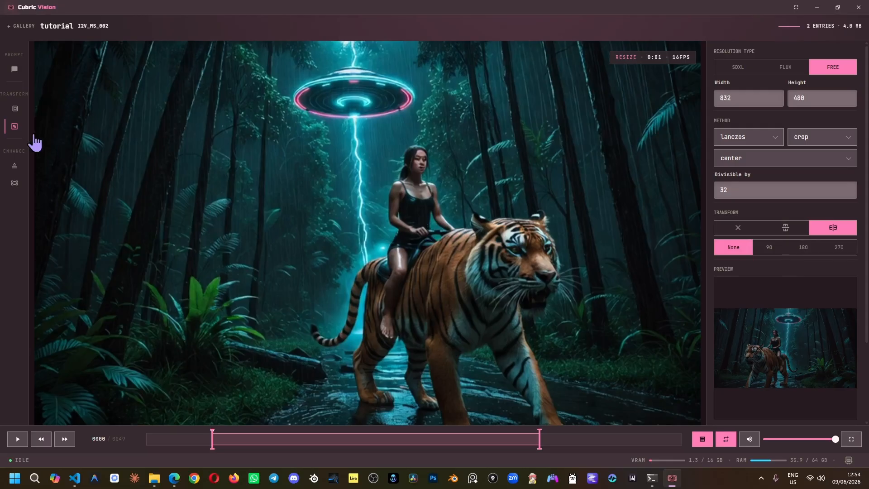
click(15, 167)
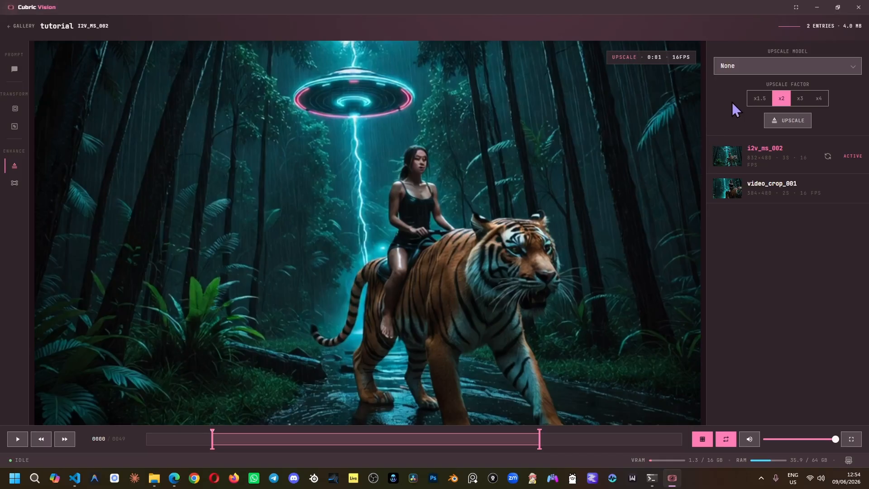
click(760, 72)
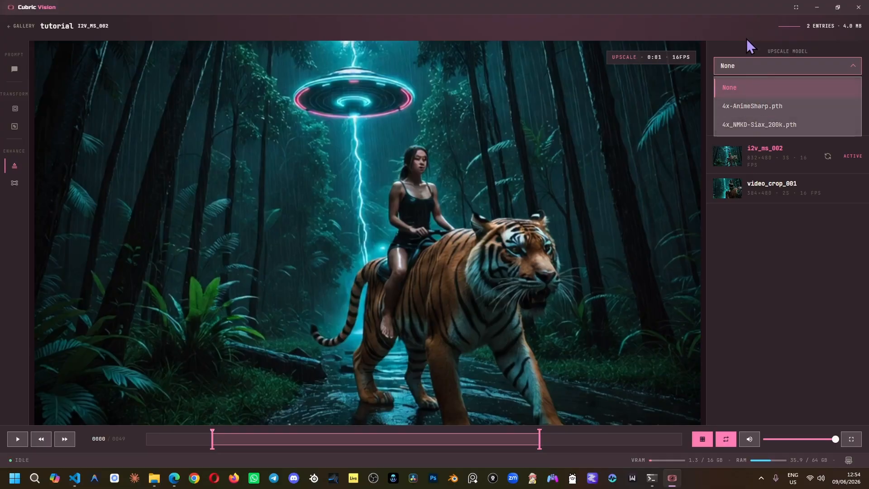
click(747, 72)
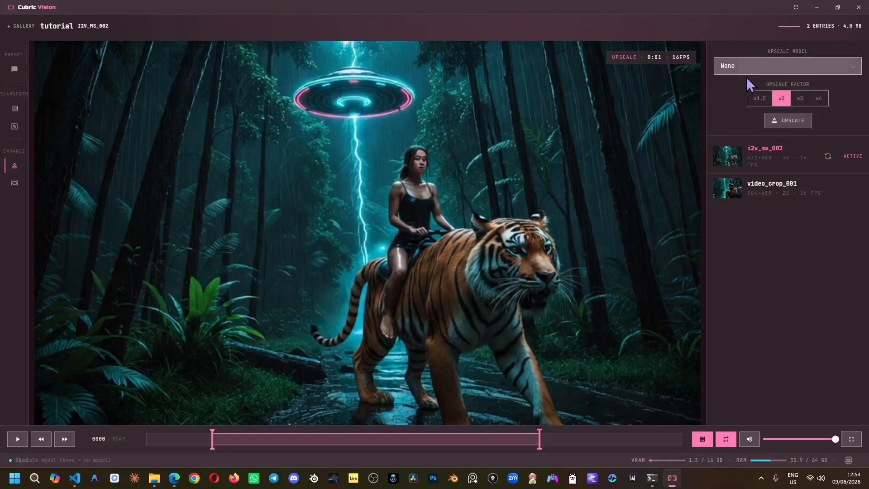
Interpolate i2v_ms_002 with a frame multiplier of x2 and play the resulting clip.
click(14, 184)
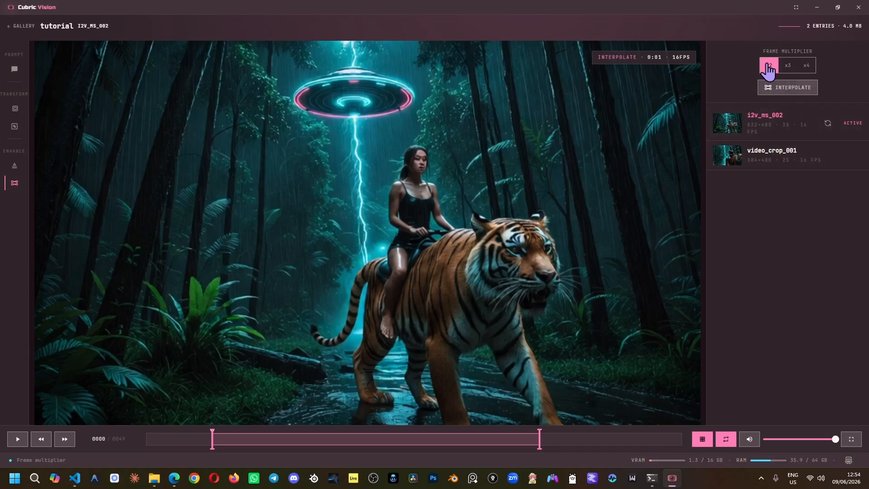
click(780, 96)
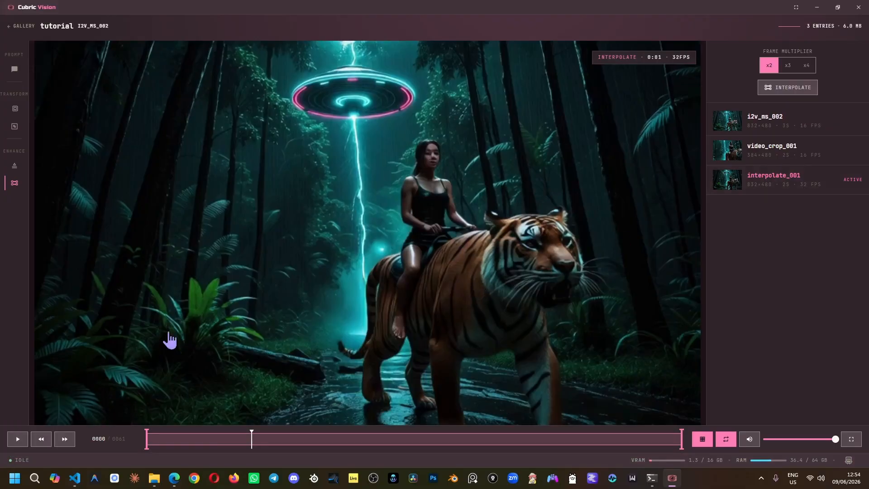
click(16, 443)
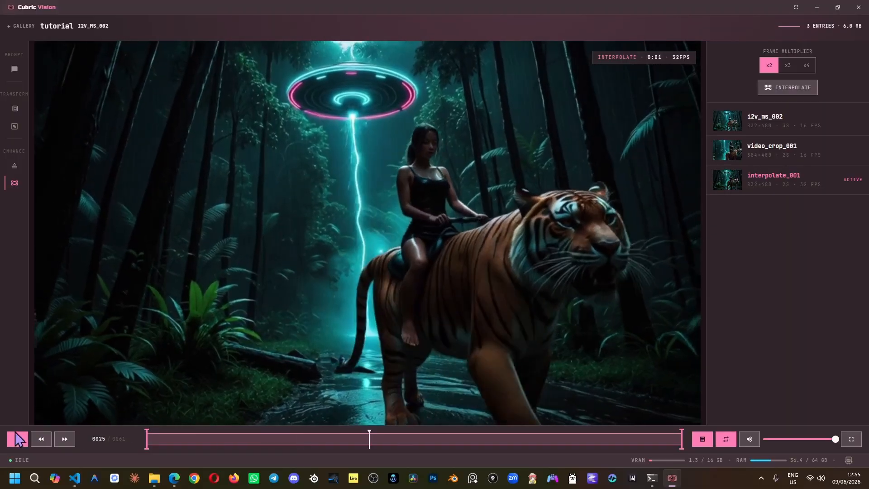
click(18, 440)
Activate i2v_ms_002, scrub to frame 20 and set the displayed frame as the start frame.
click(751, 132)
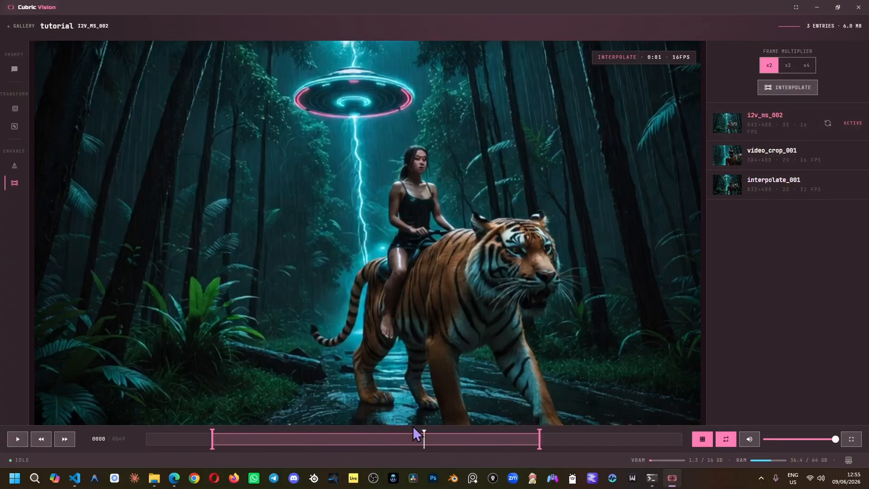
drag(593, 267, 410, 264)
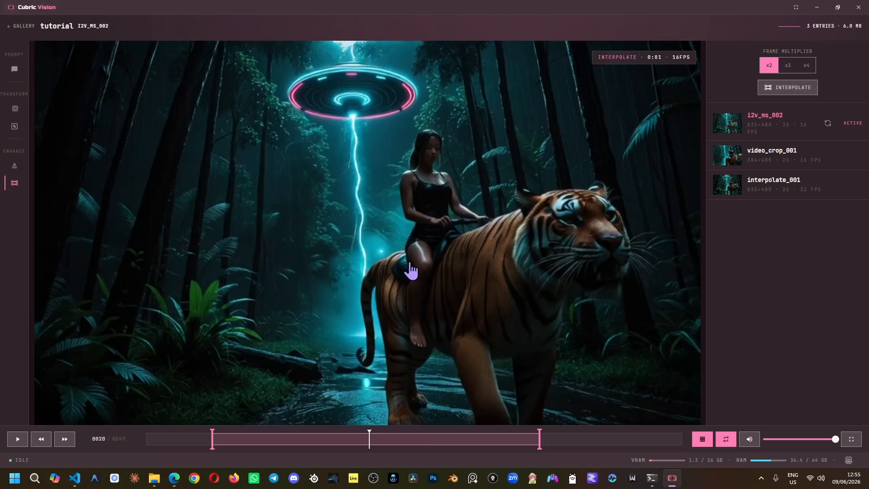
right_click(370, 216)
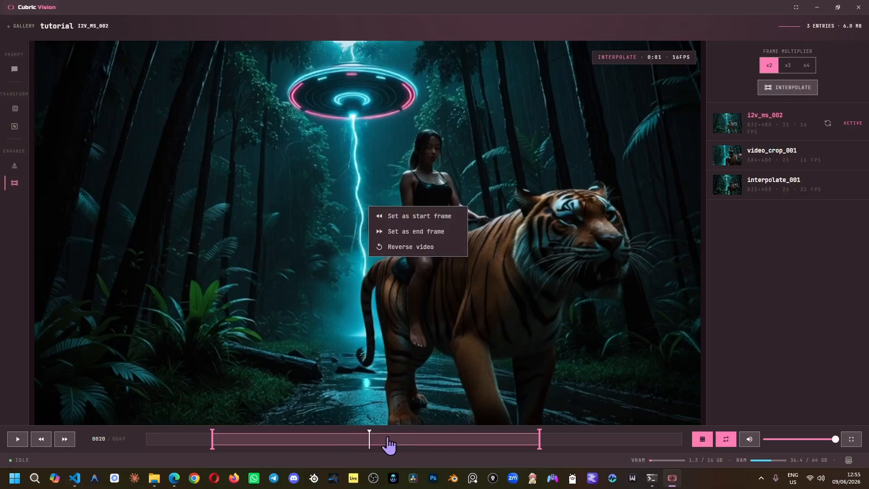
click(409, 217)
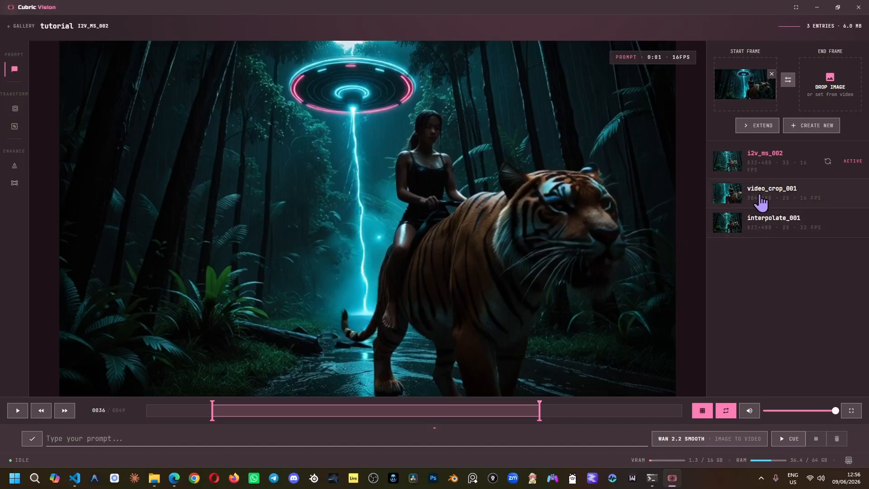
Switch between video_crop_001 and interpolate_001, make video_crop_001 the active clip and play it briefly up to frame 6.
click(762, 202)
click(760, 227)
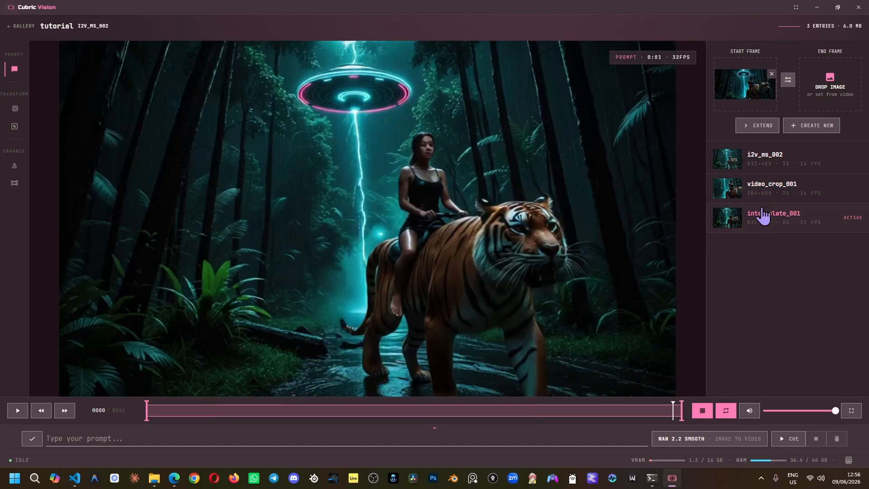
click(760, 190)
click(592, 290)
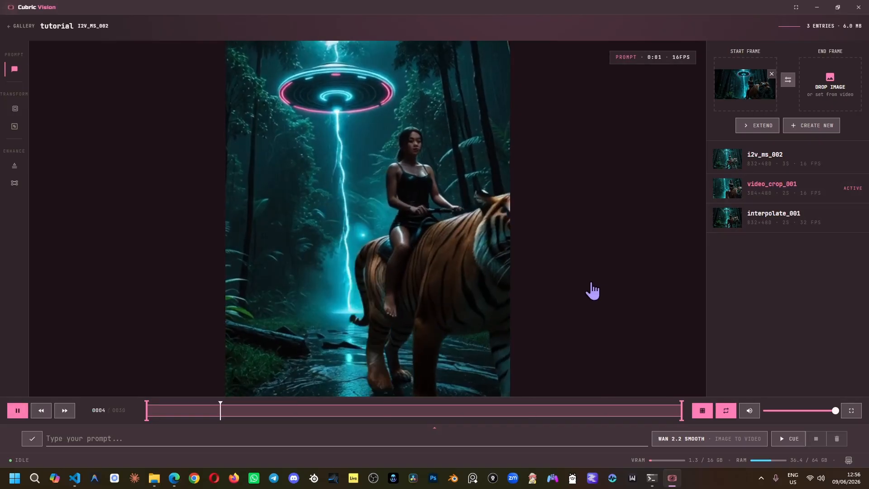
click(593, 289)
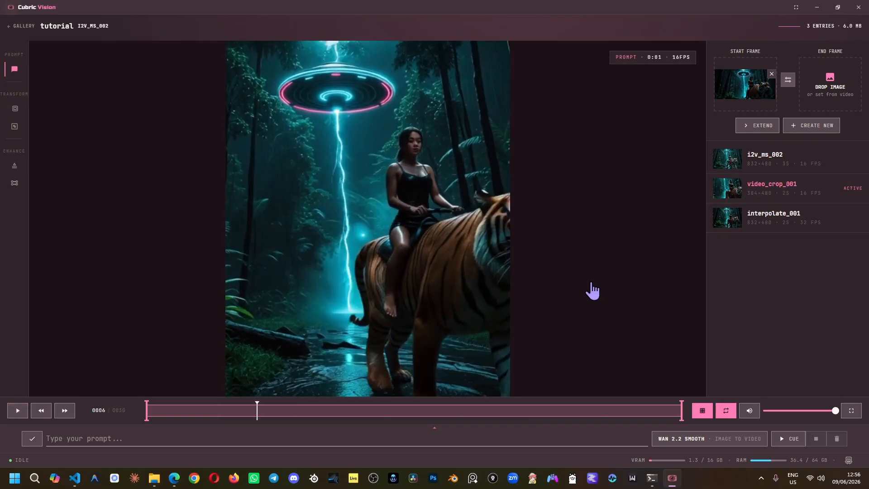
Extend video_crop_001 from the chosen start frame and play part of the extended clip.
click(756, 132)
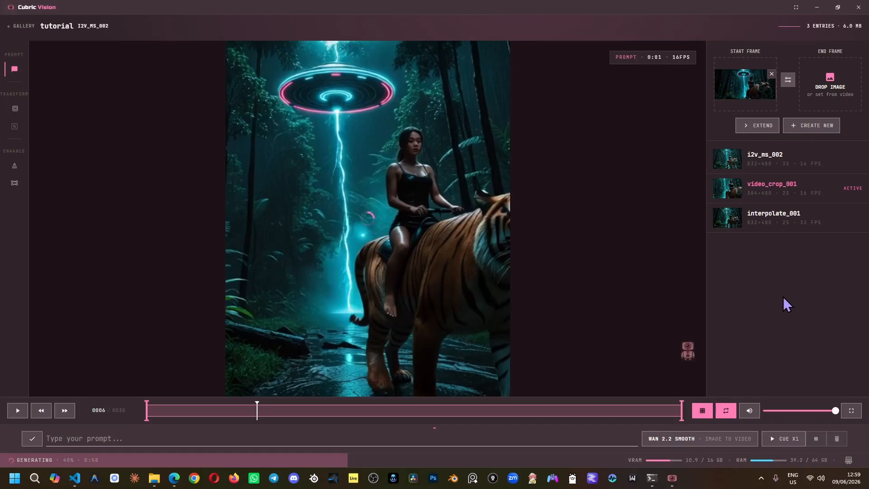
click(754, 127)
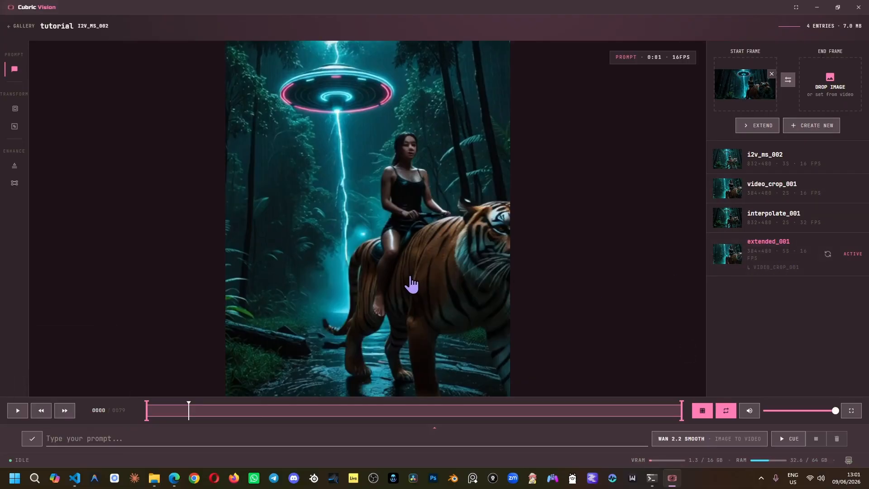
click(413, 301)
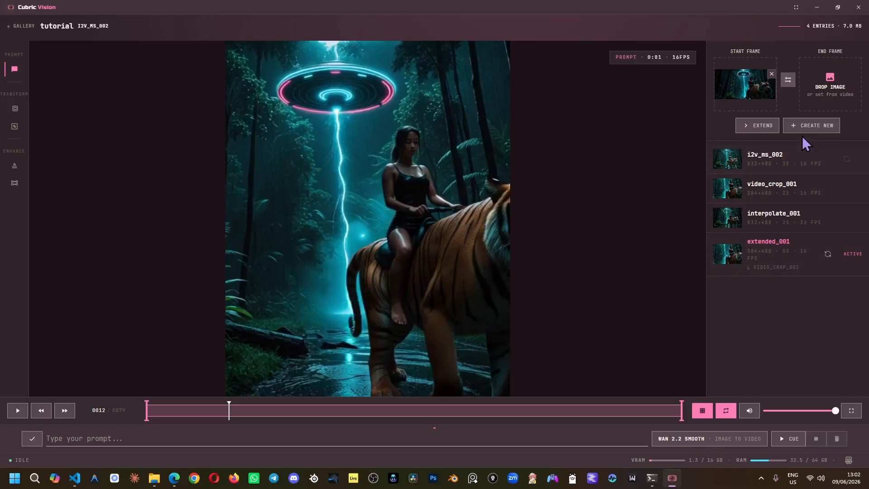
Select video_crop_001 and interpolate_001 together, in that order, and open the options for the selection.
click(782, 195)
ctrl+click(775, 224)
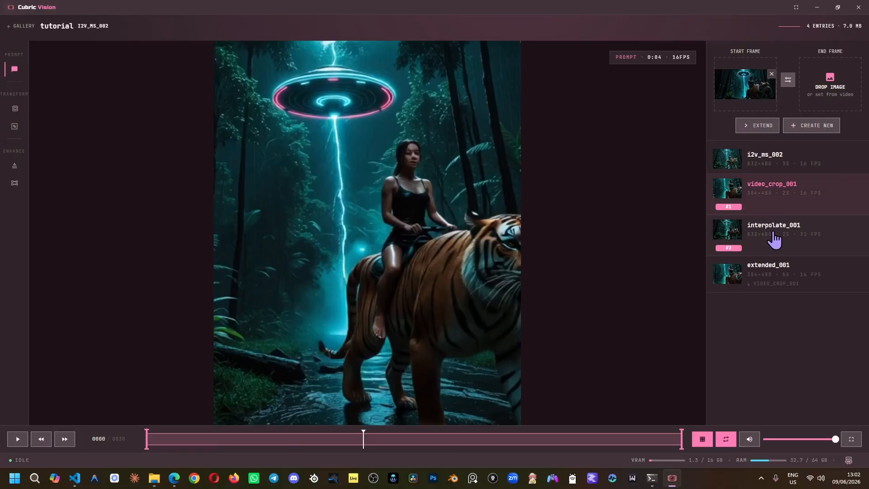
right_click(774, 234)
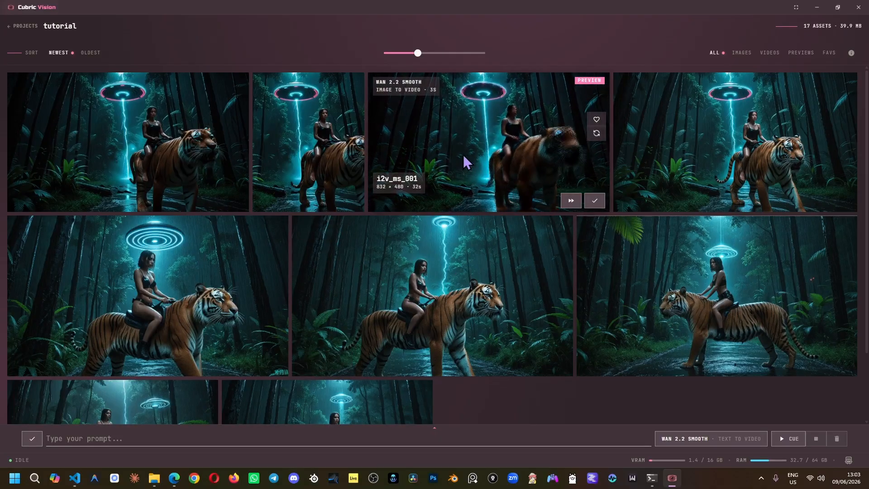
Delete the preview clip i2v_ms_001 from the project gallery.
right_click(502, 140)
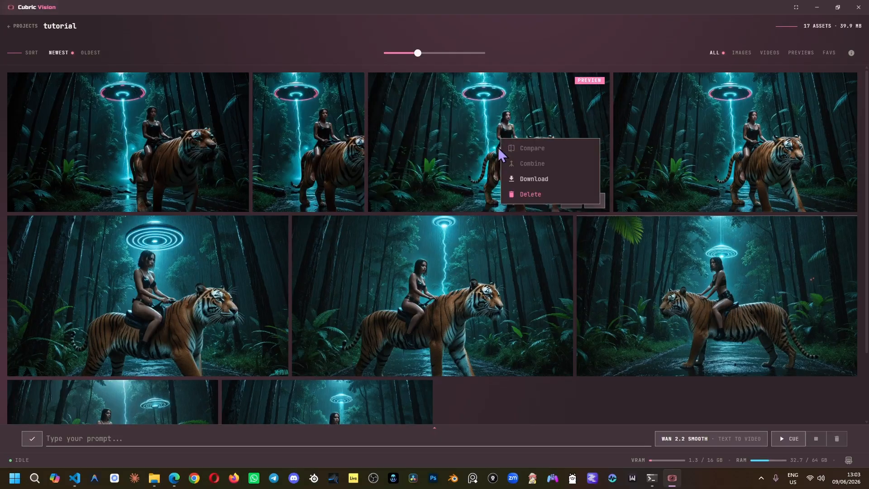
click(530, 194)
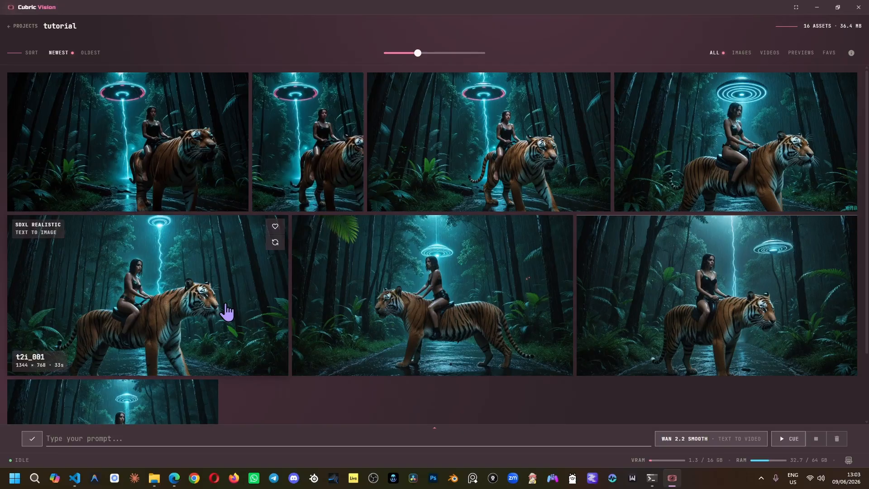
Add the gallery images t2i_001 and t2i_003, in that order, to the prompt as inputs for image-to-video generation.
drag(229, 314, 248, 440)
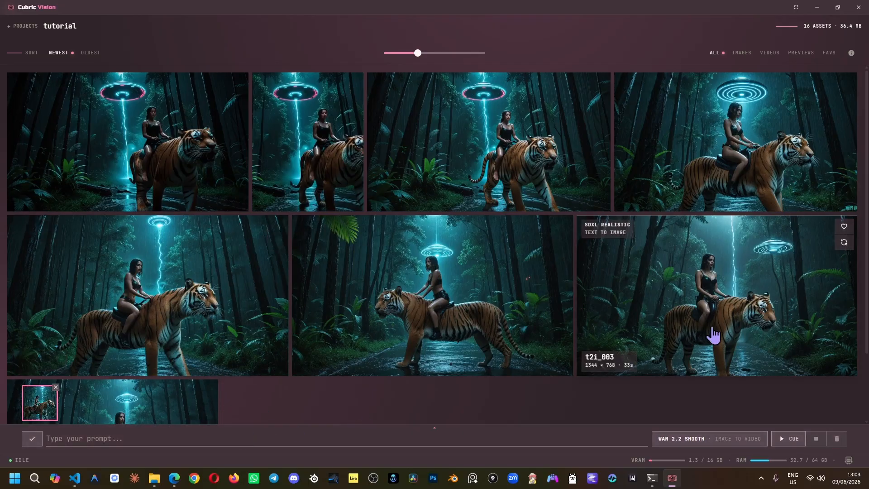
drag(709, 323, 475, 437)
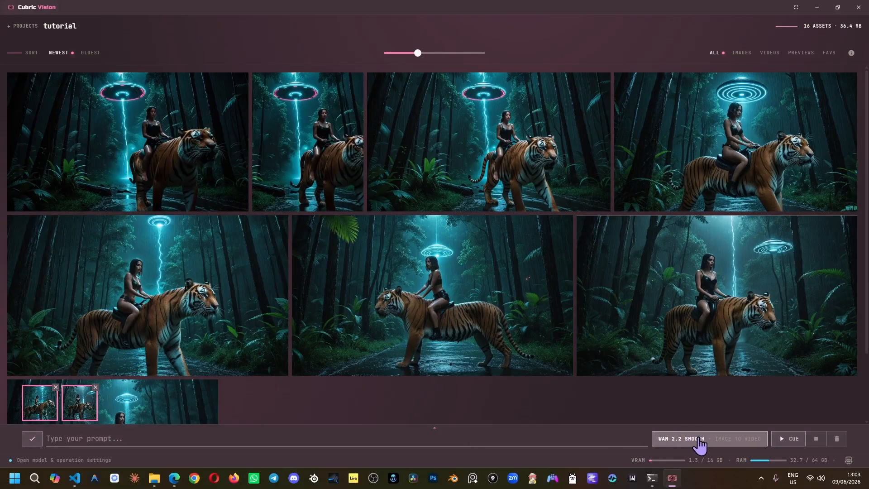